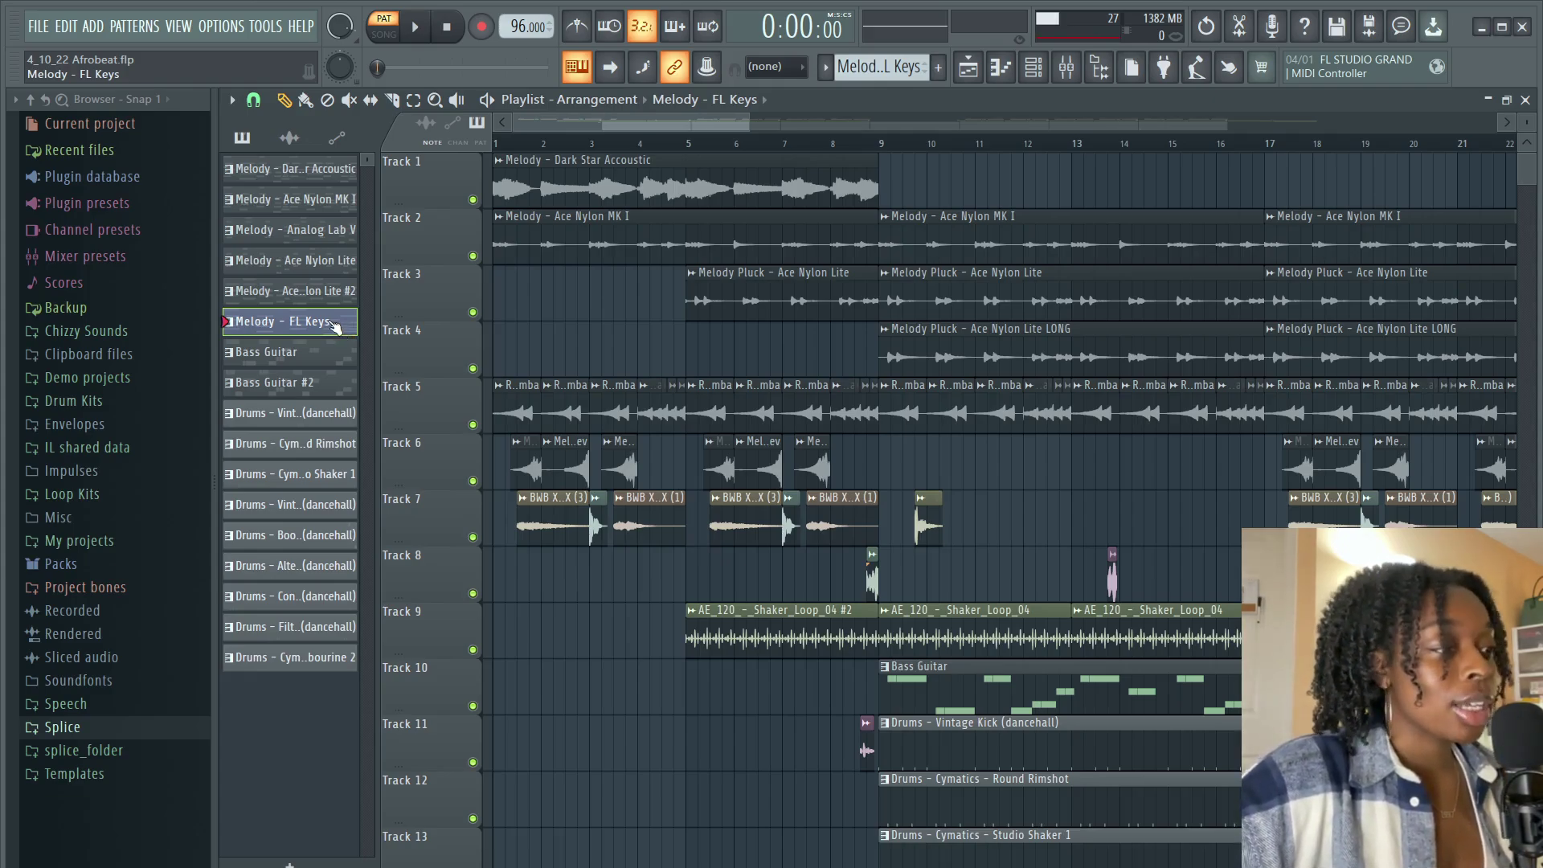
- Open the Melody - FL Keys pattern in the piano roll and examine the notes of its chords
double_click(335, 323)
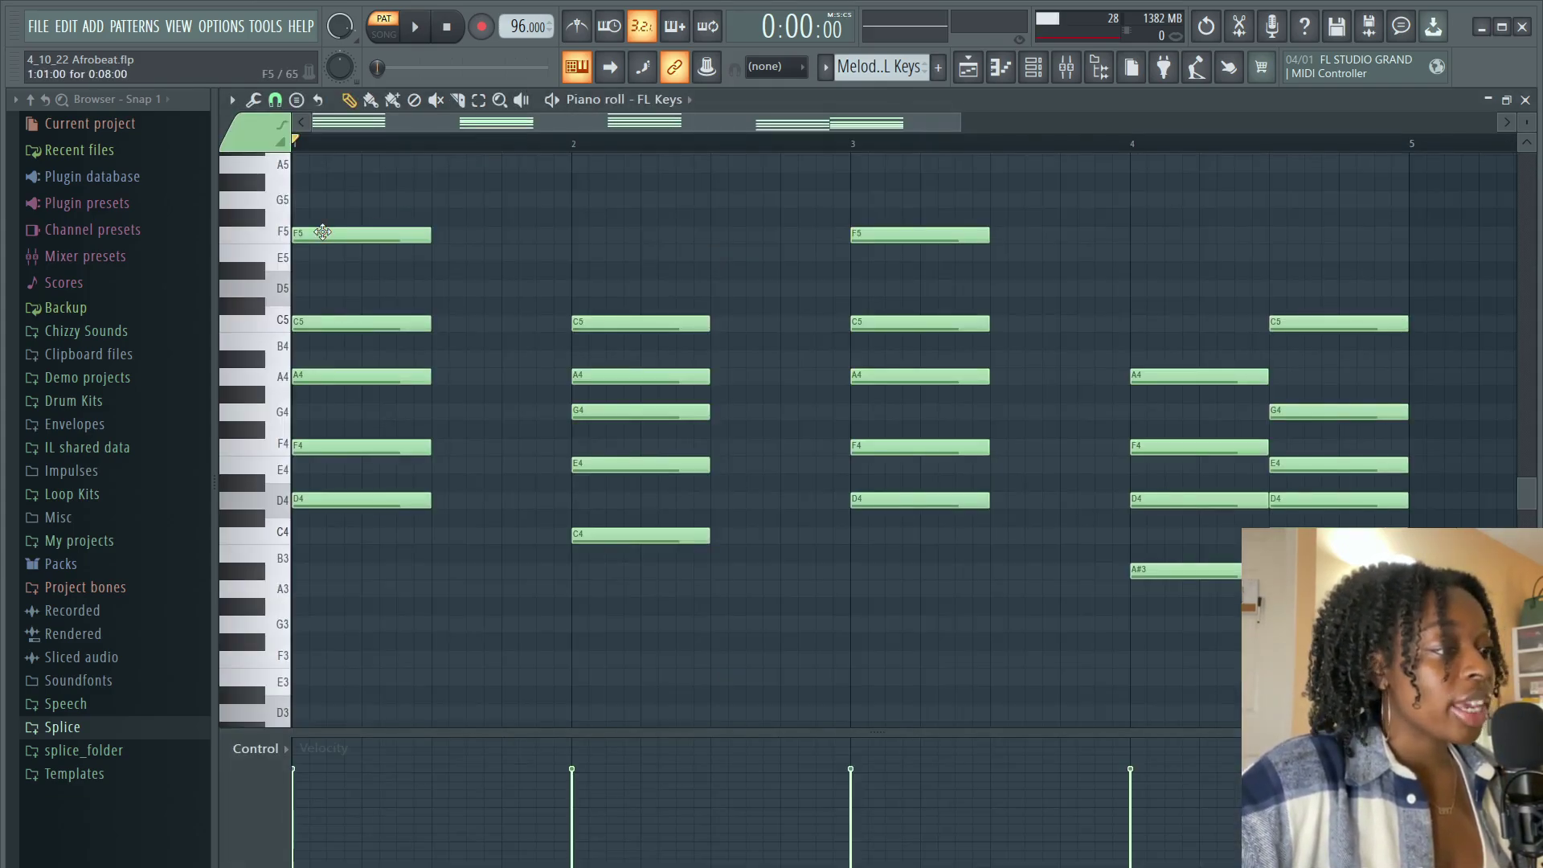
scroll(327, 143, up, 3)
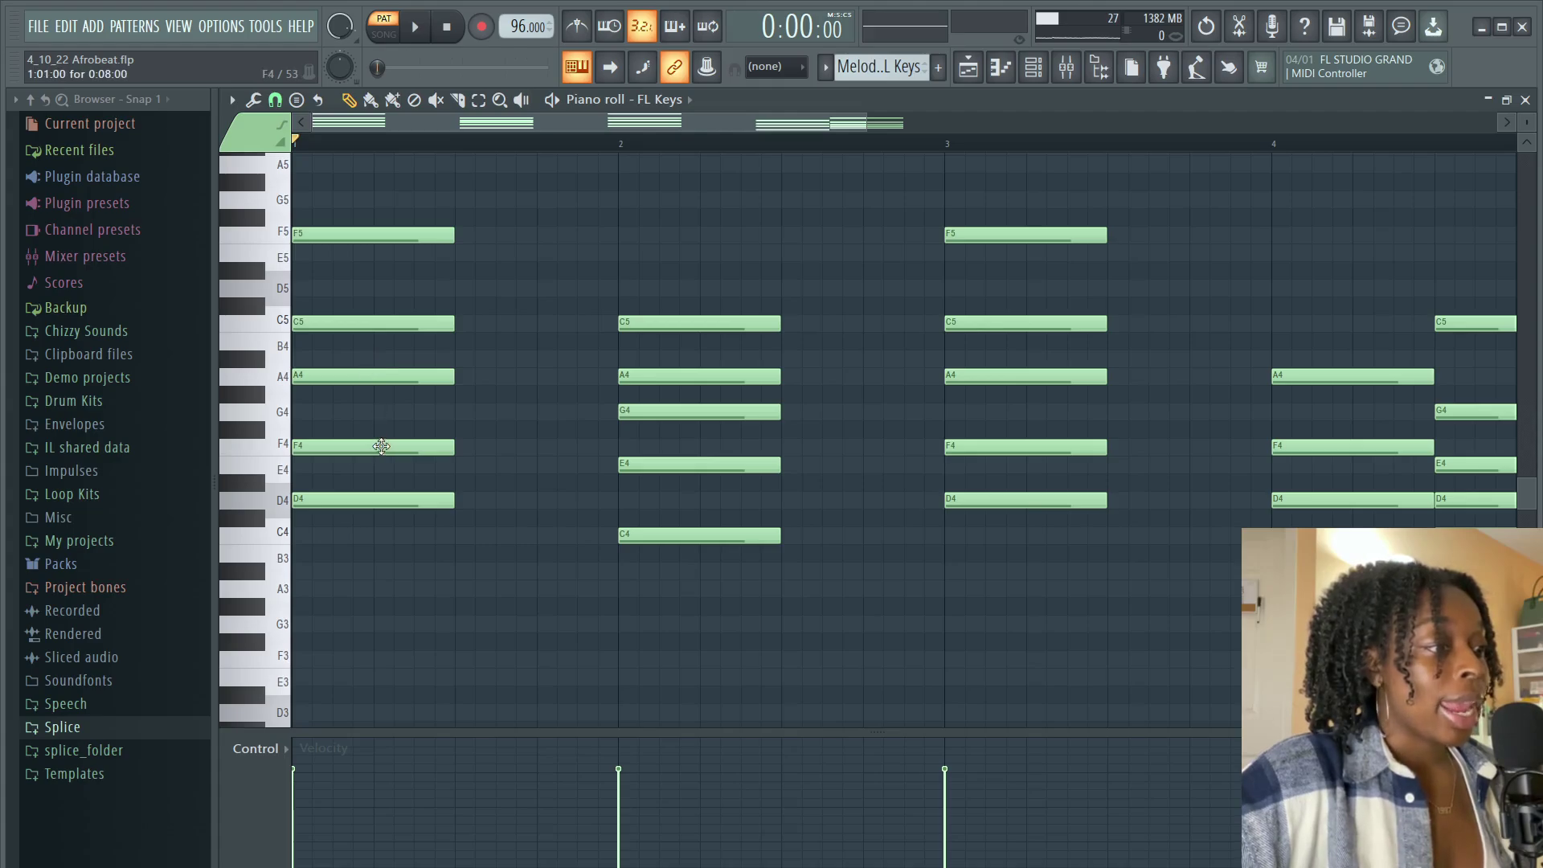
click(322, 453)
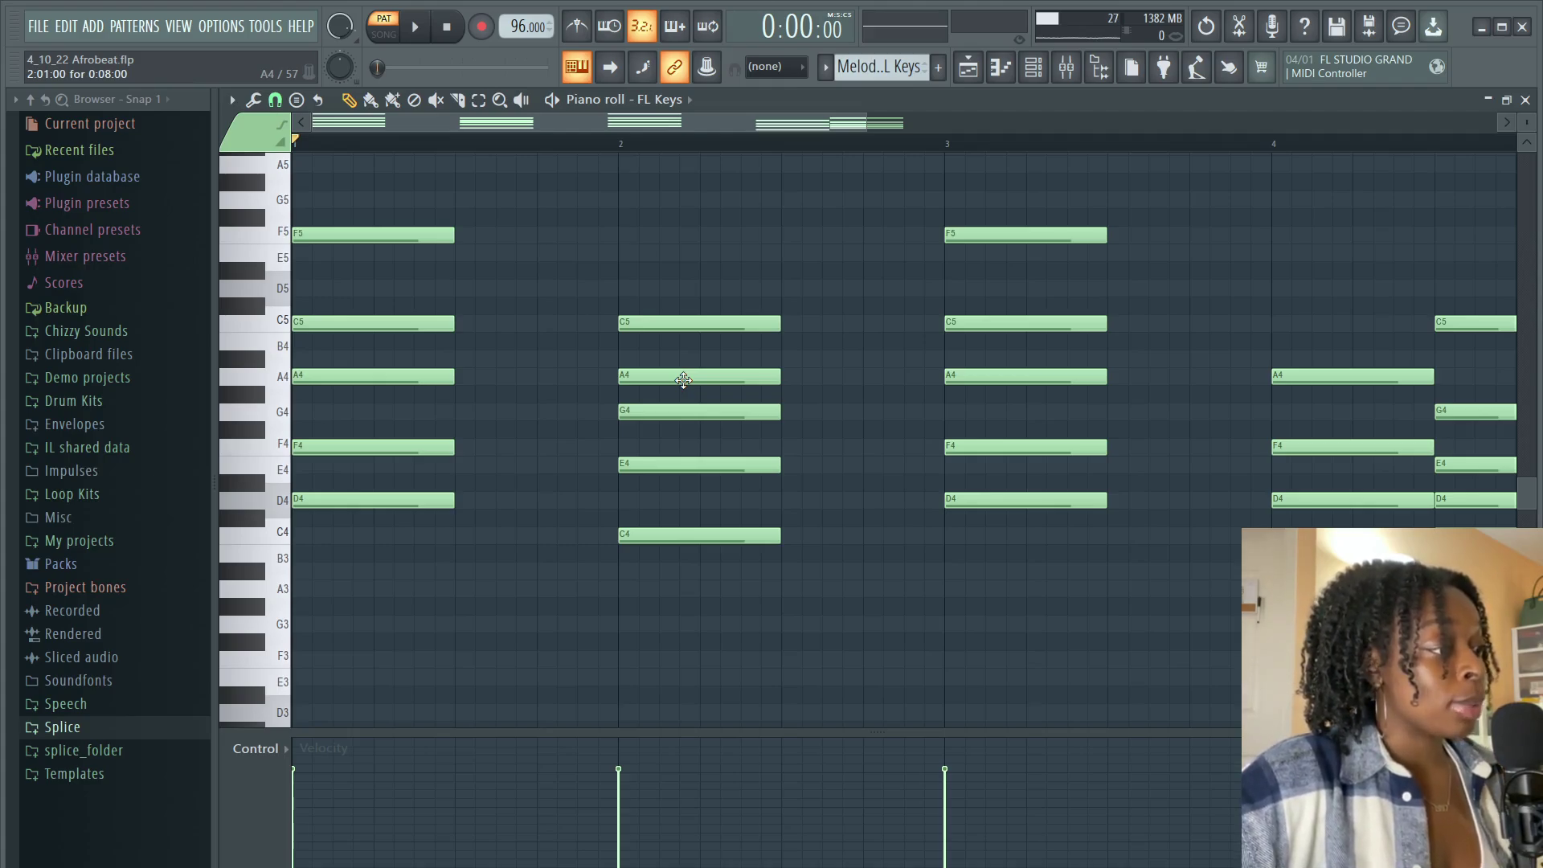
- Move the A4 note of the chord in bar 2 up to B4 and back down to A4
drag(684, 380, 686, 342)
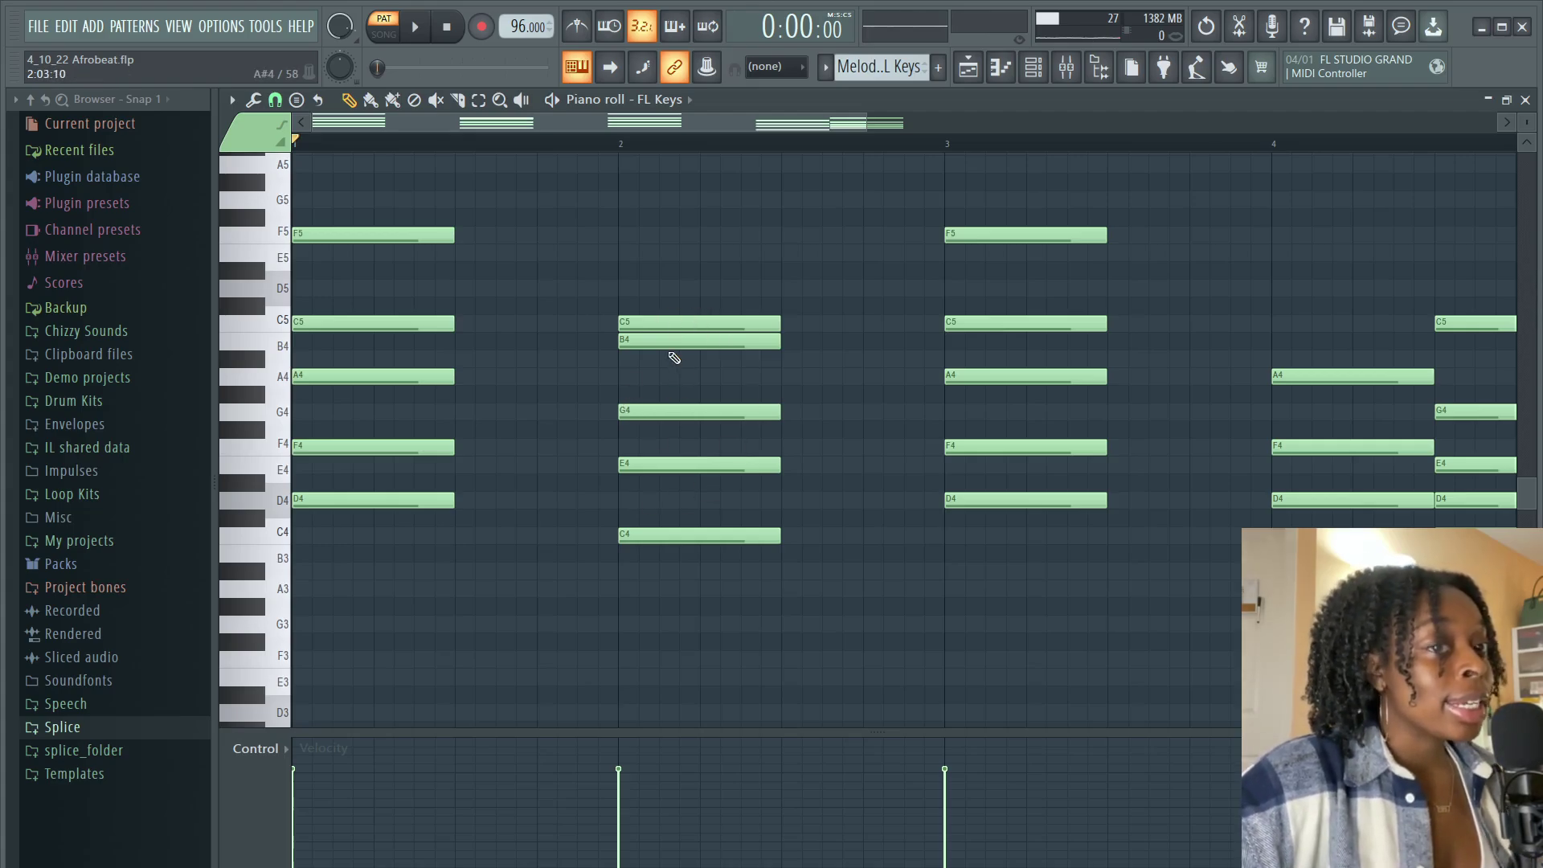
drag(665, 344, 661, 393)
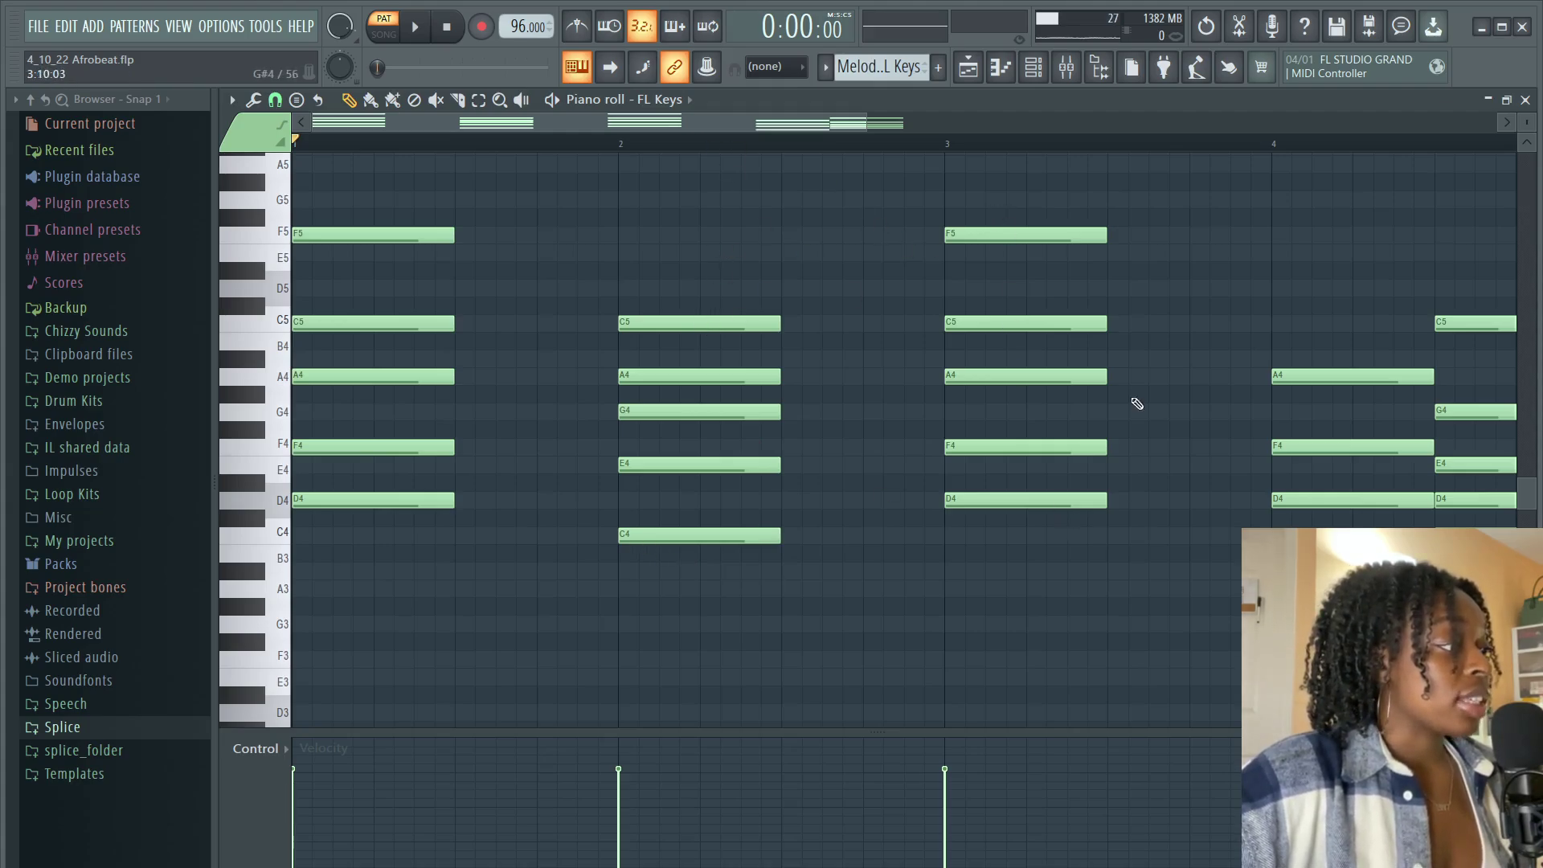
- Review the whole FL Keys chord progression and play it through before stopping playback
scroll(1005, 282, right, 3)
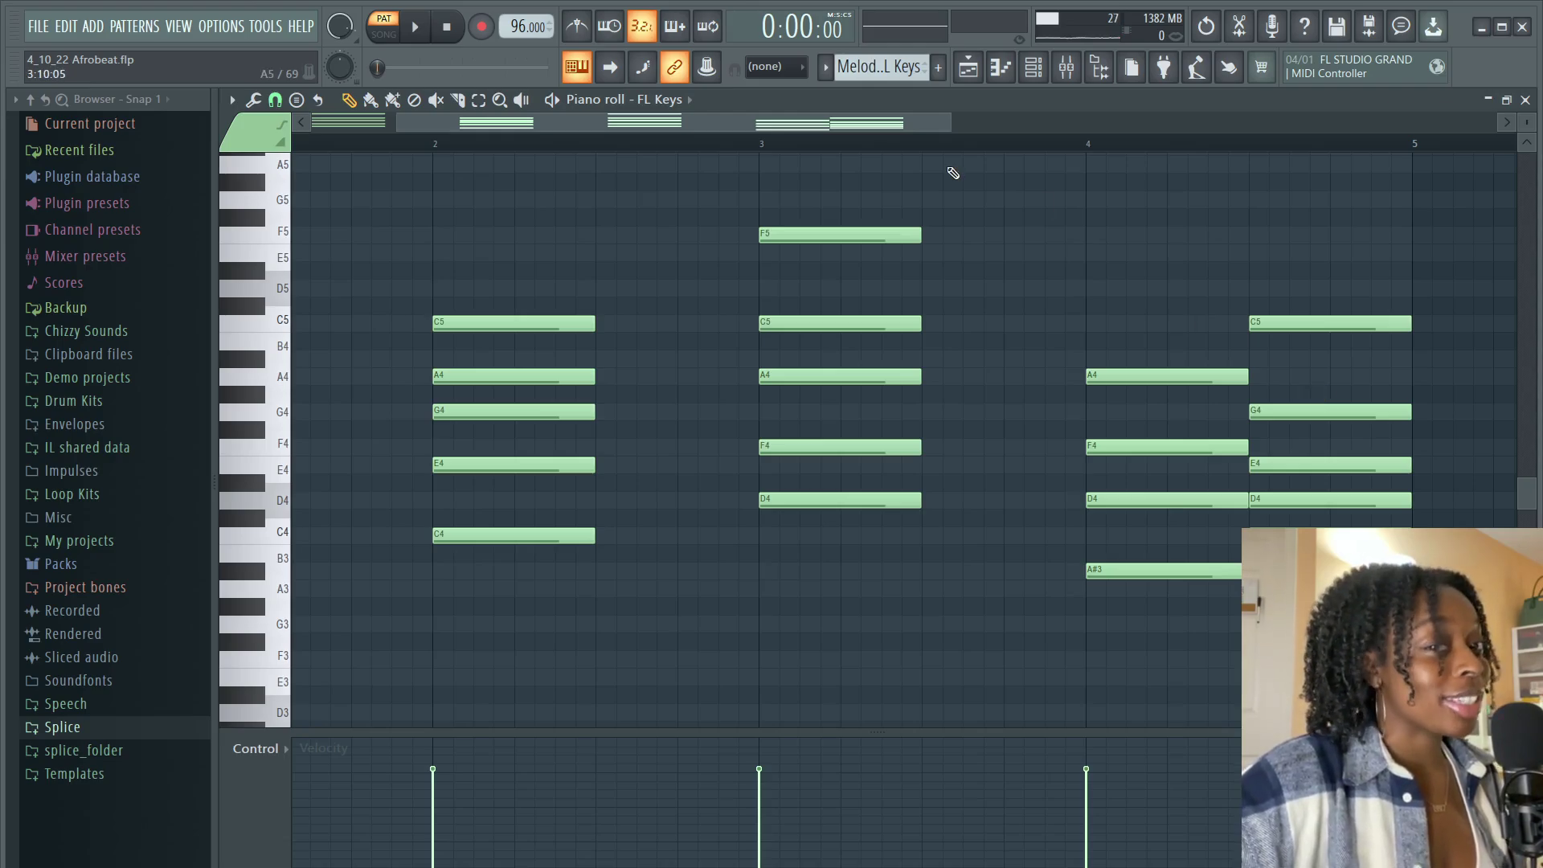
scroll(852, 154, down, 3)
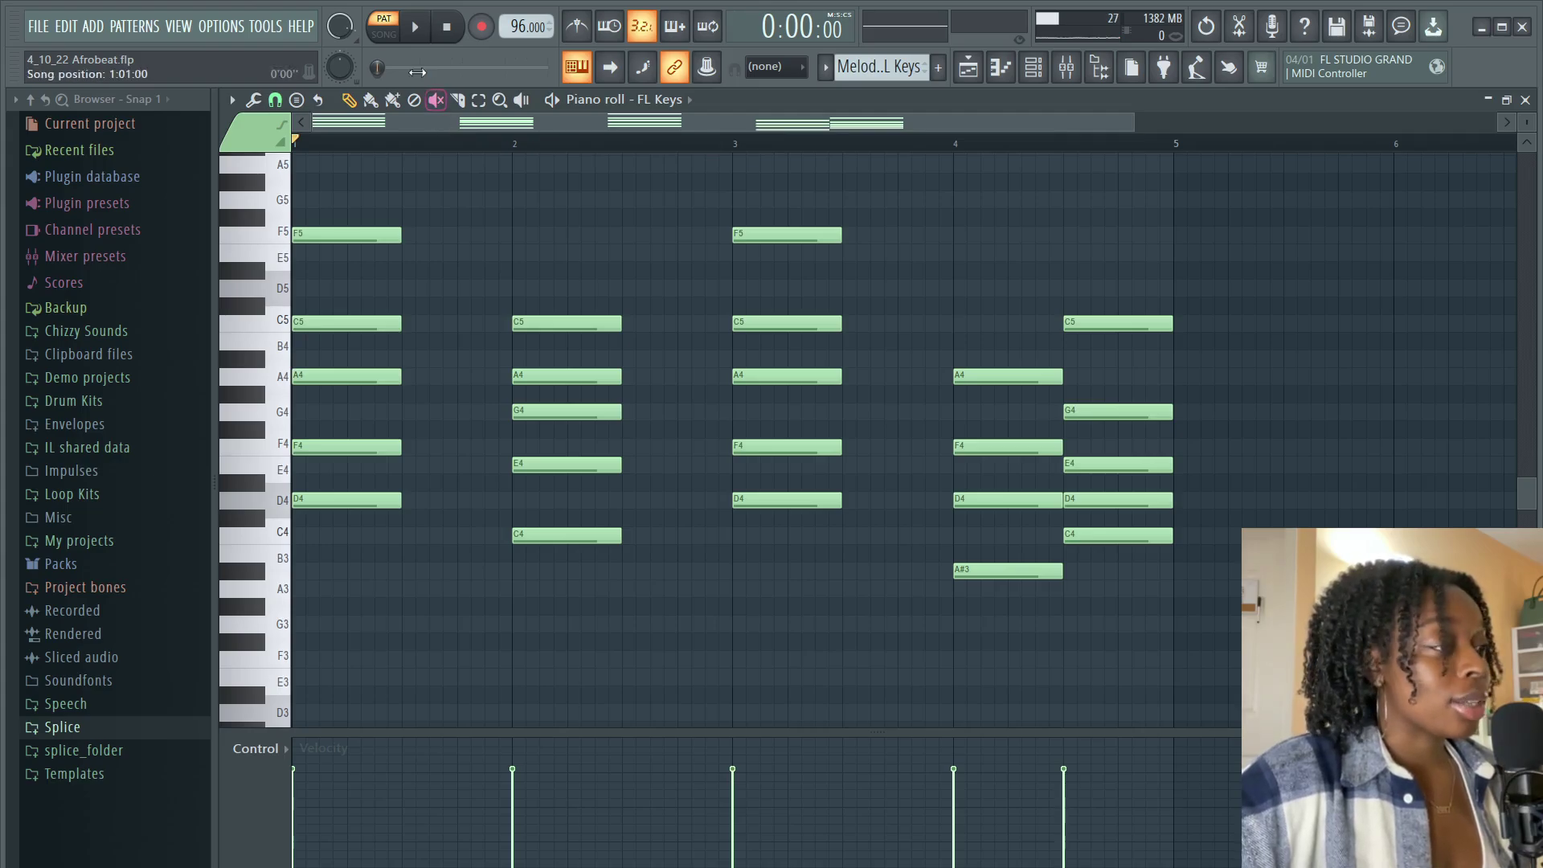
click(414, 29)
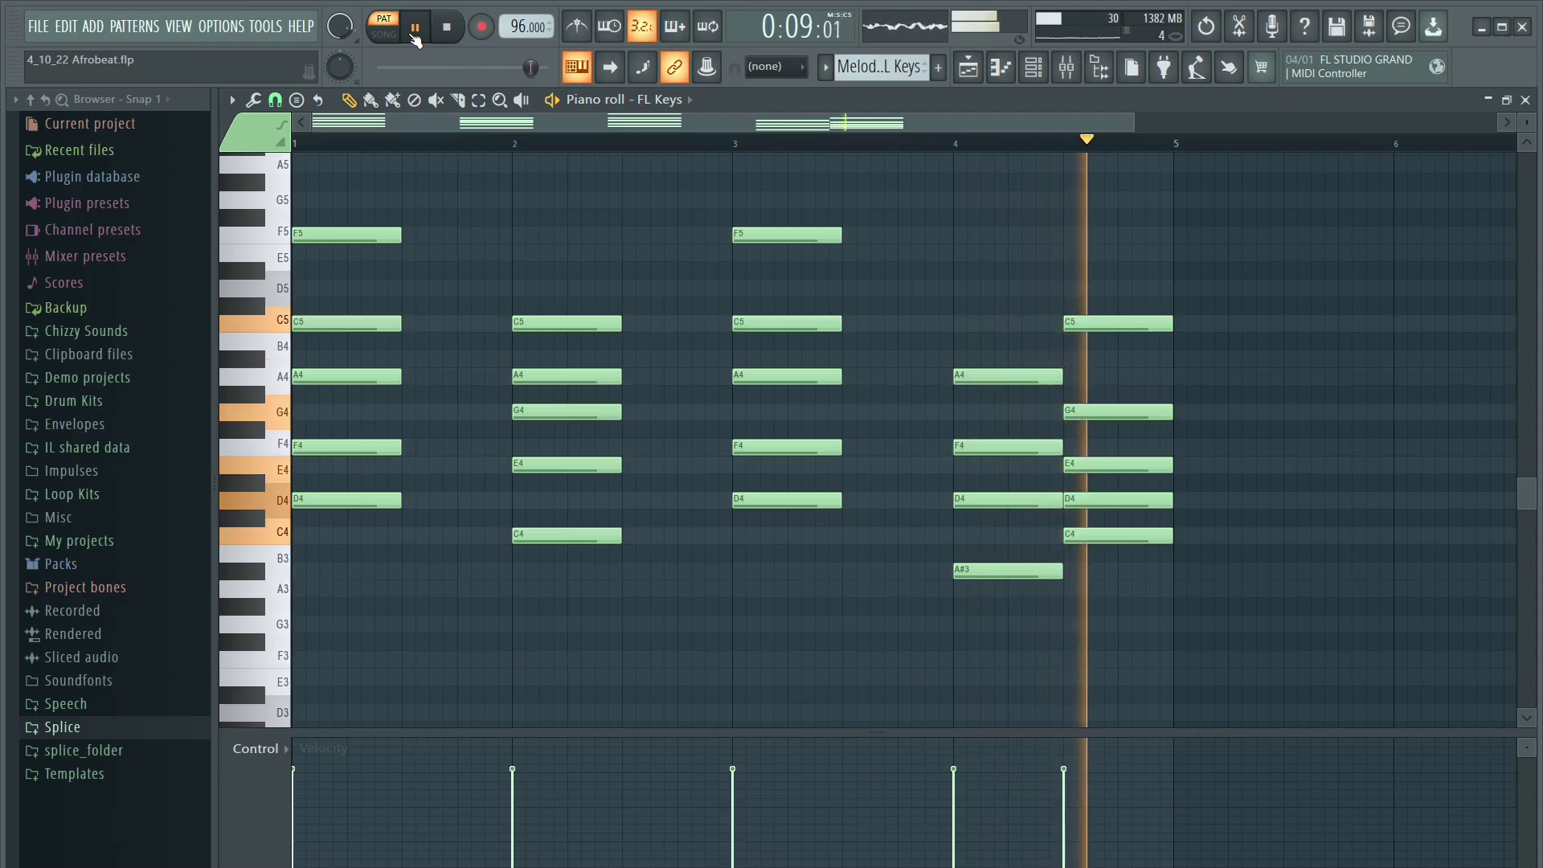
click(457, 27)
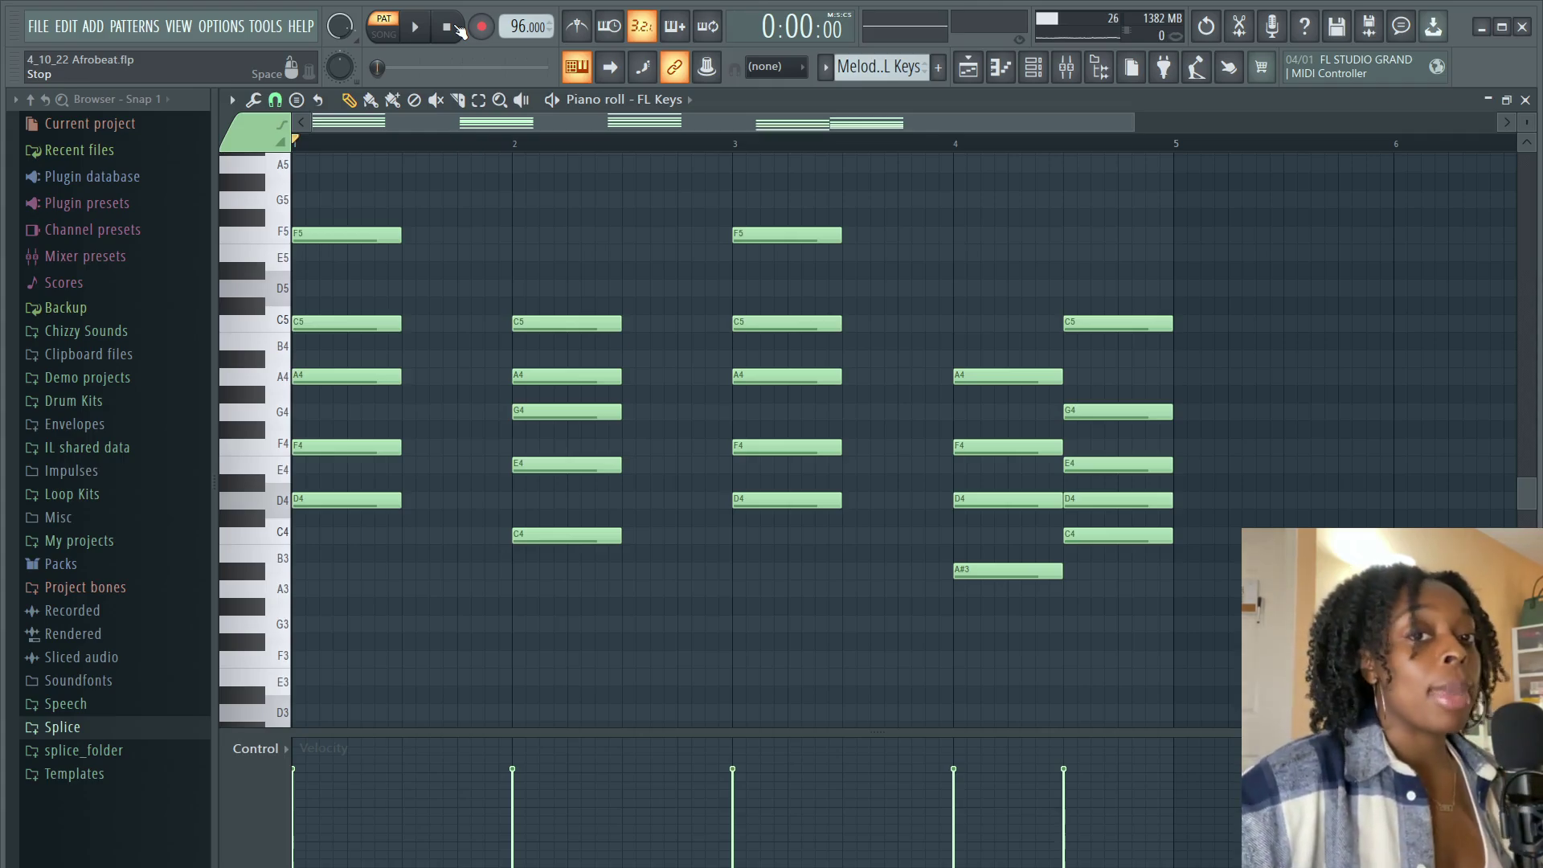
- Open the Melody - Dark Star Accoustic pattern in the piano roll, examine its staggered notes and play it
click(969, 67)
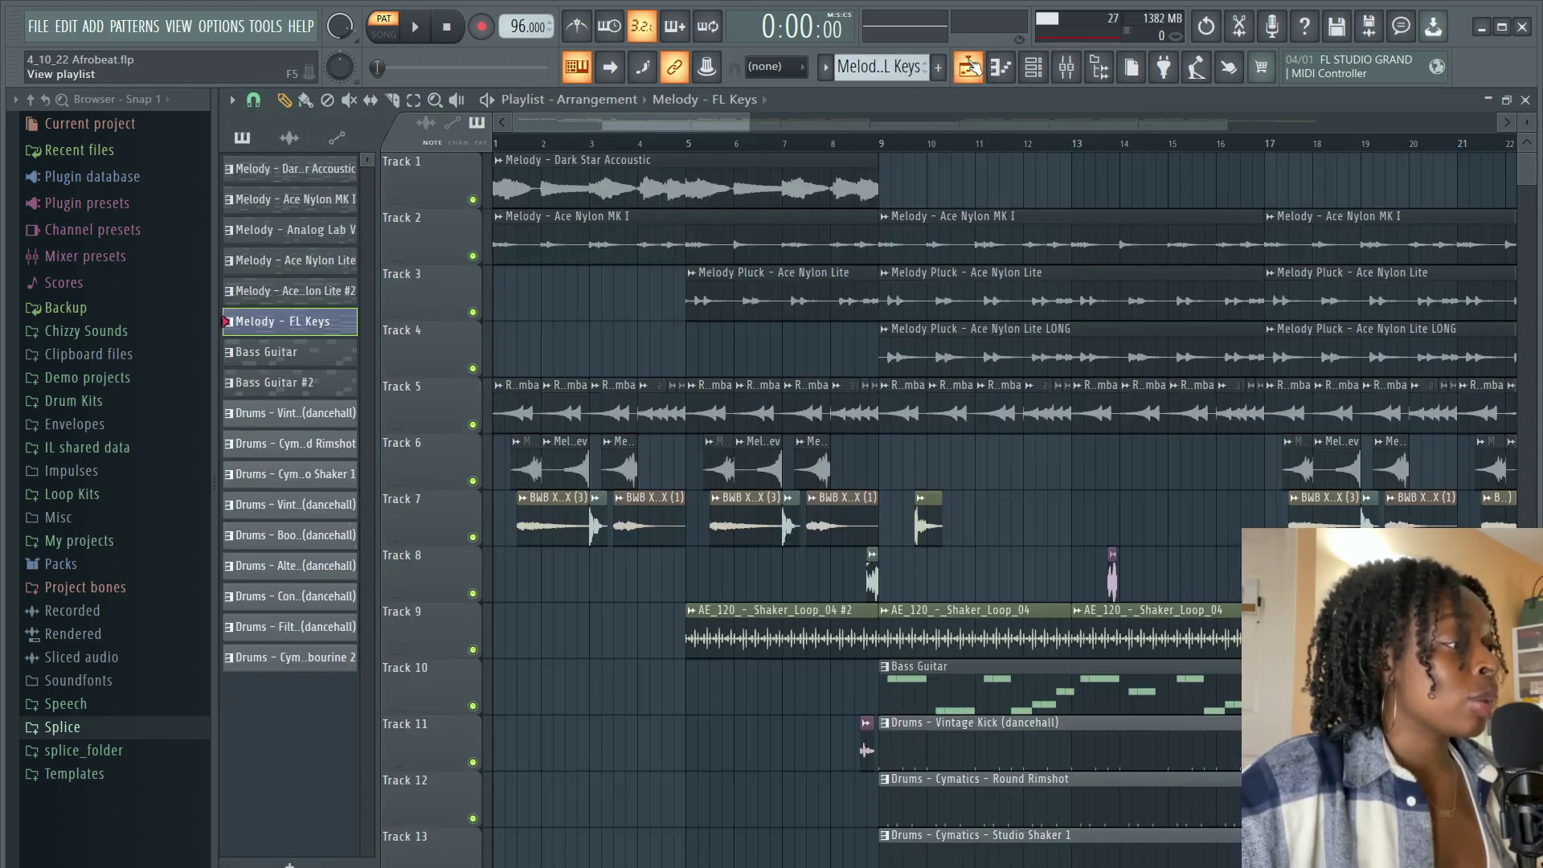
double_click(330, 172)
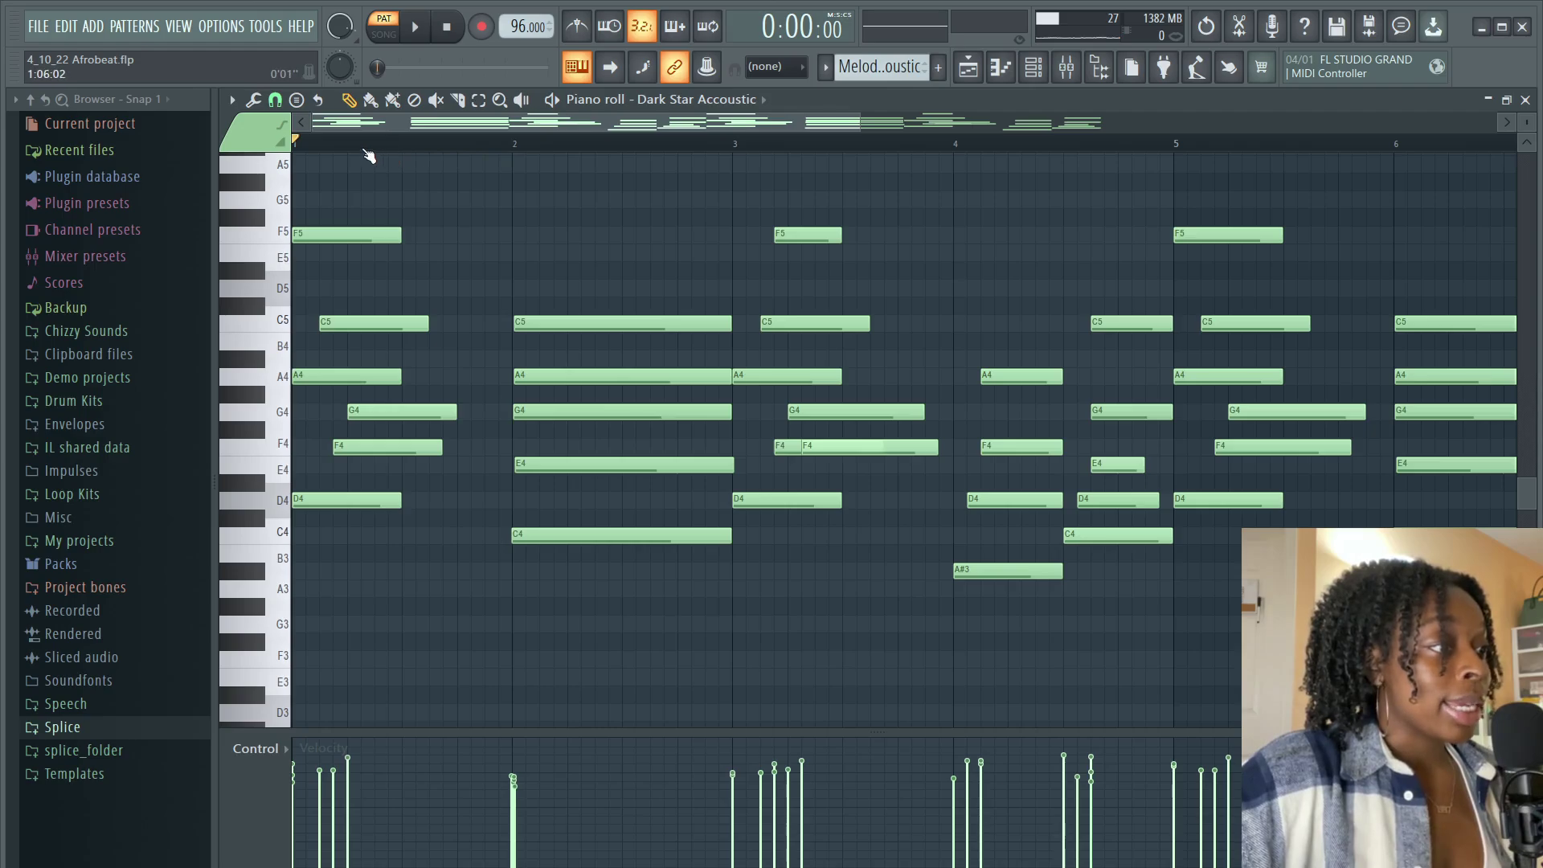
scroll(354, 148, up, 1)
drag(360, 125, 322, 125)
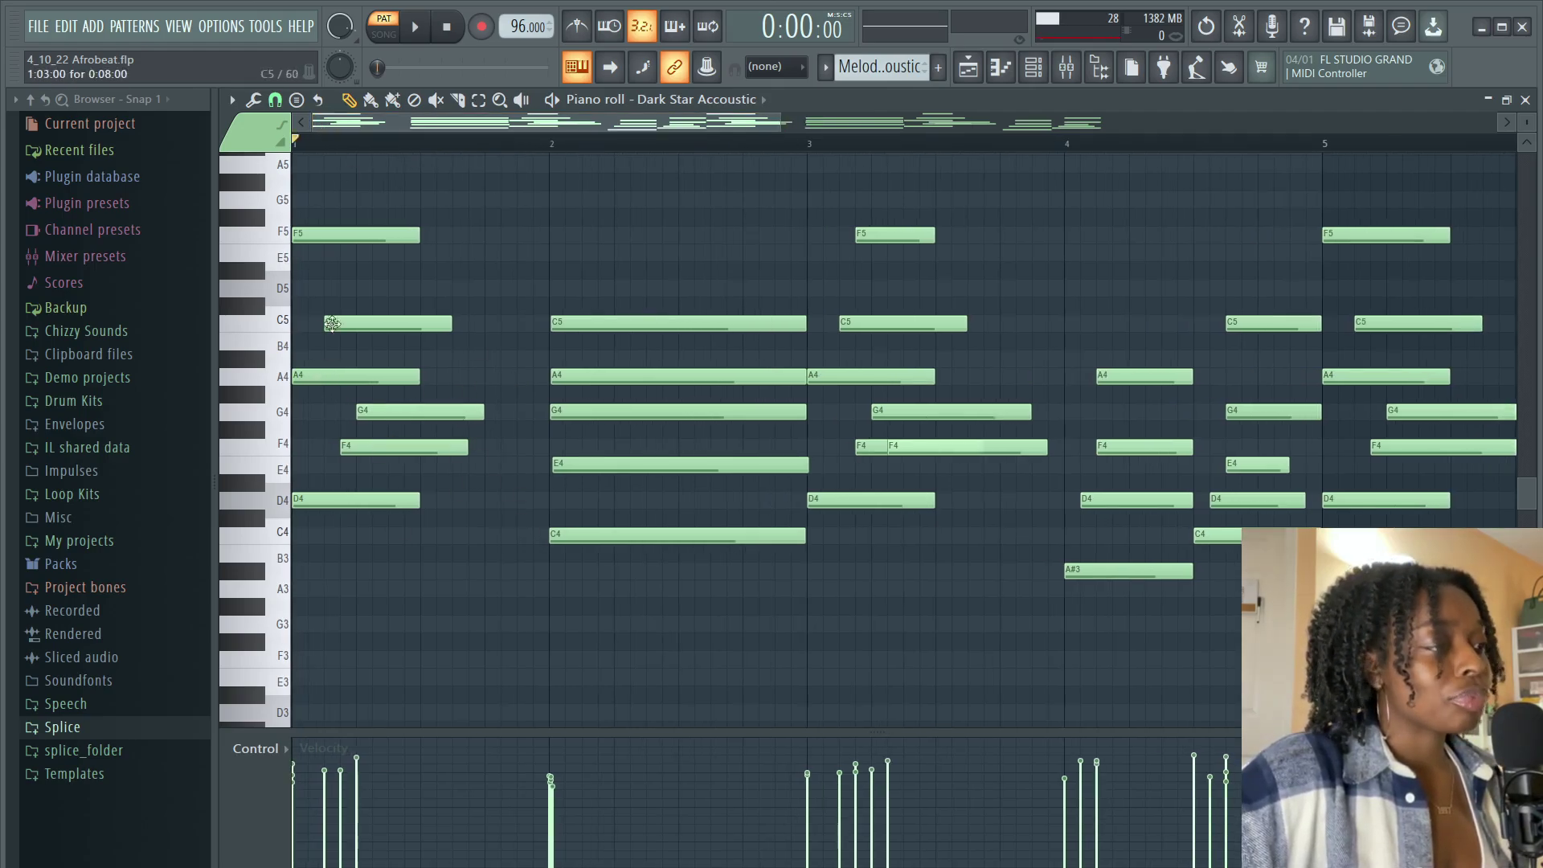
scroll(342, 151, up, 1)
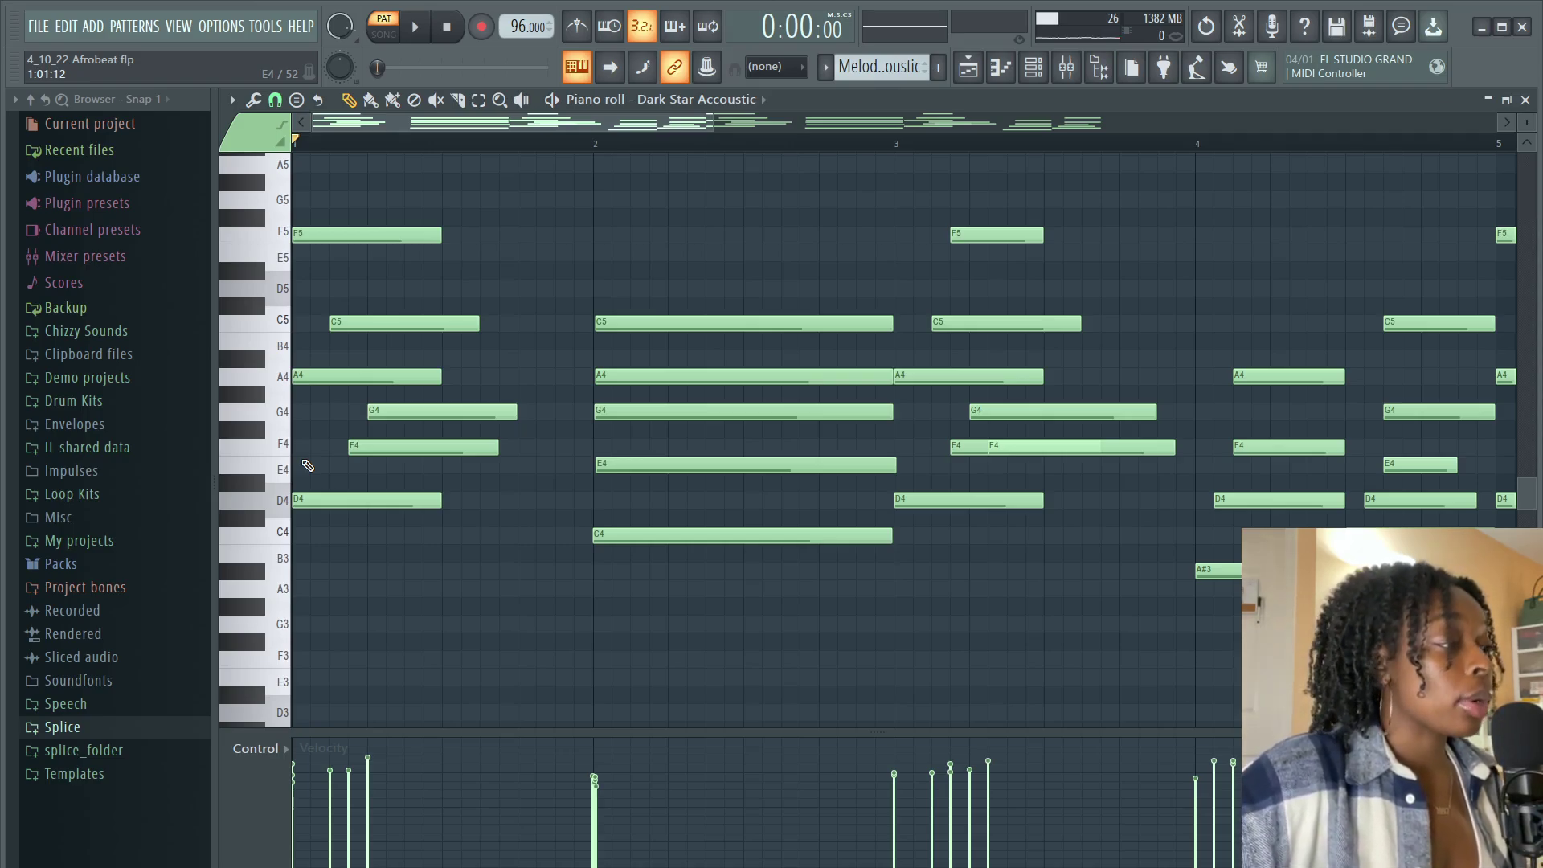
scroll(338, 154, down, 1)
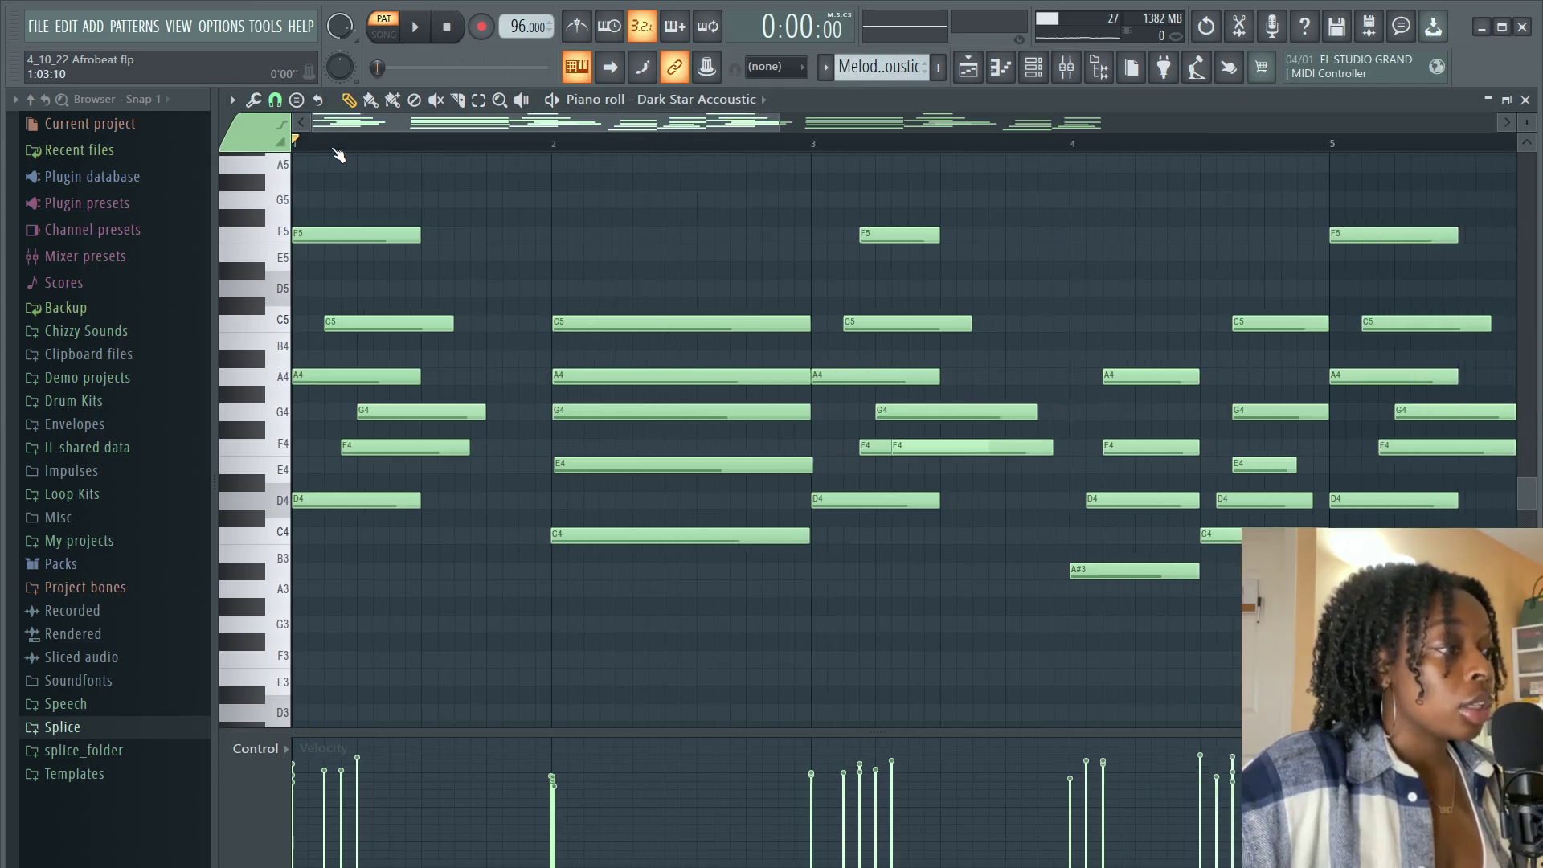
scroll(337, 154, down, 4)
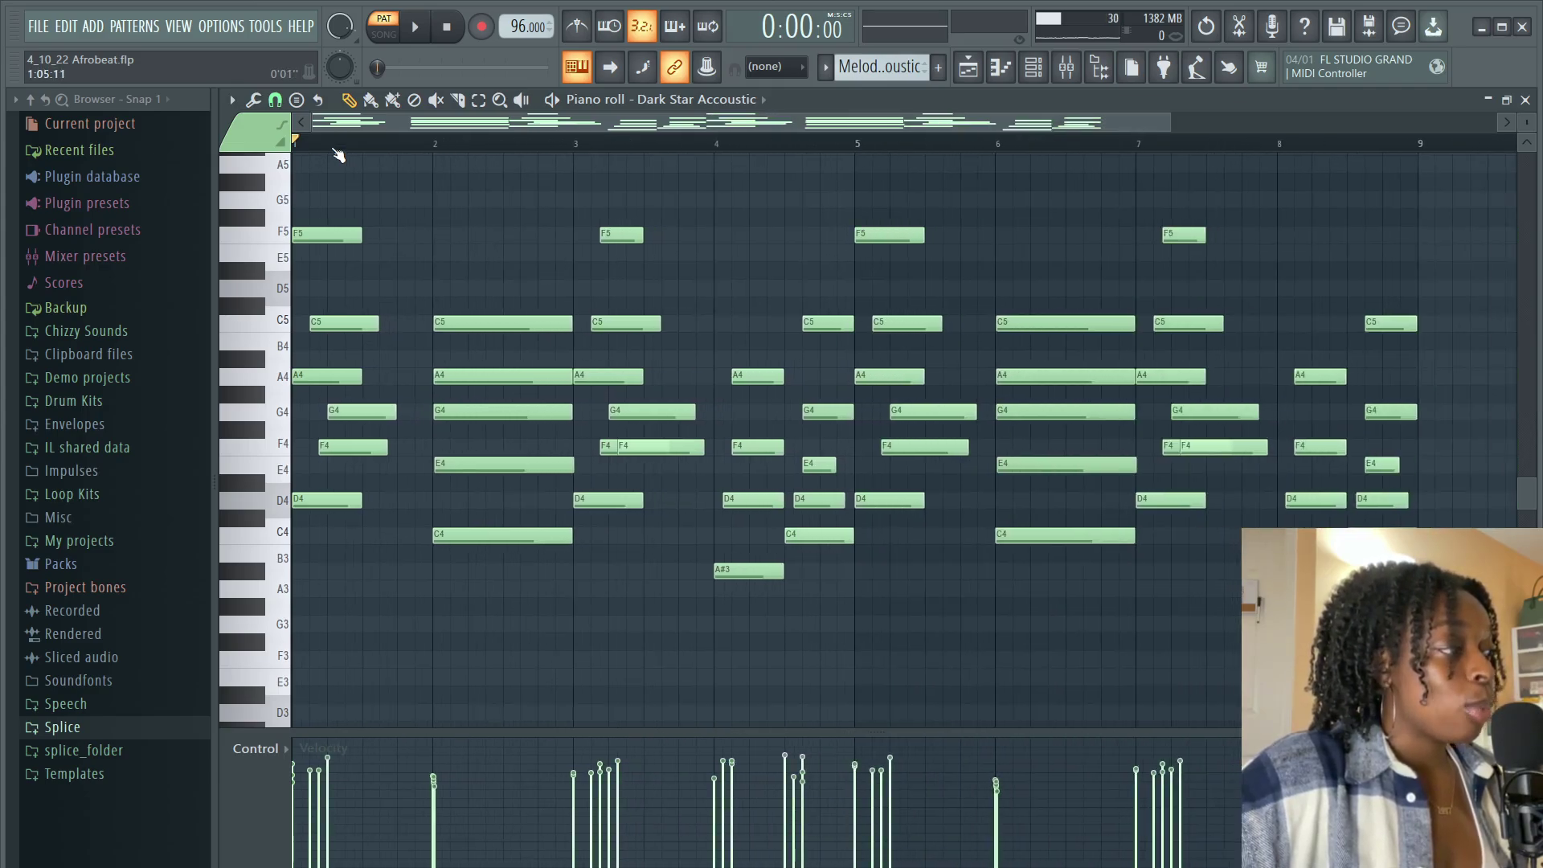
click(414, 40)
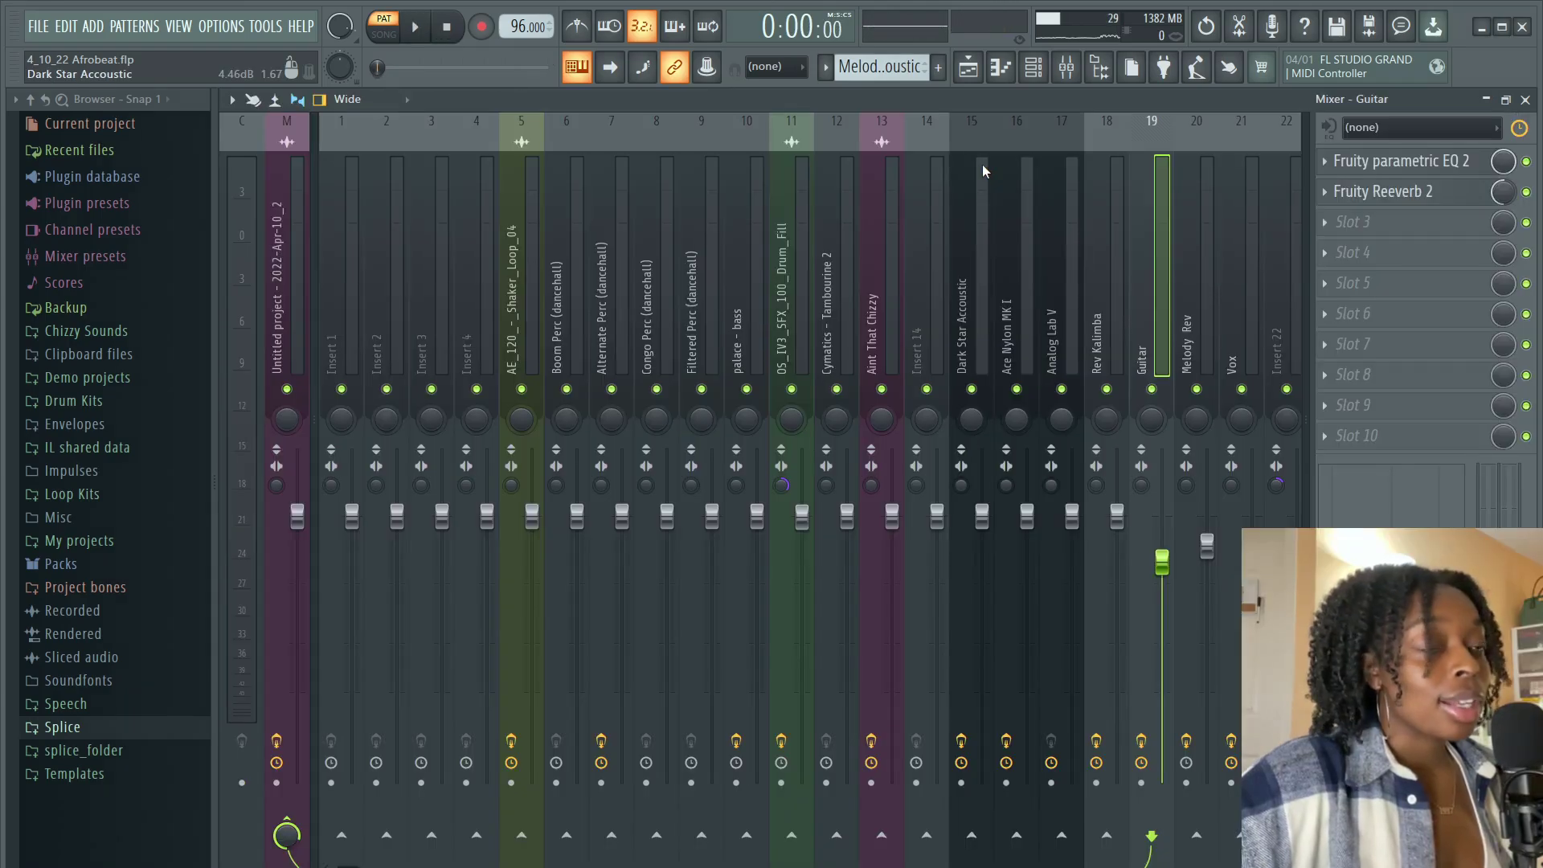
- Inspect the Fruity parametric EQ 2 and Fruity Reeverb 2 effects on the Dark Star Accoustic mixer track
click(984, 170)
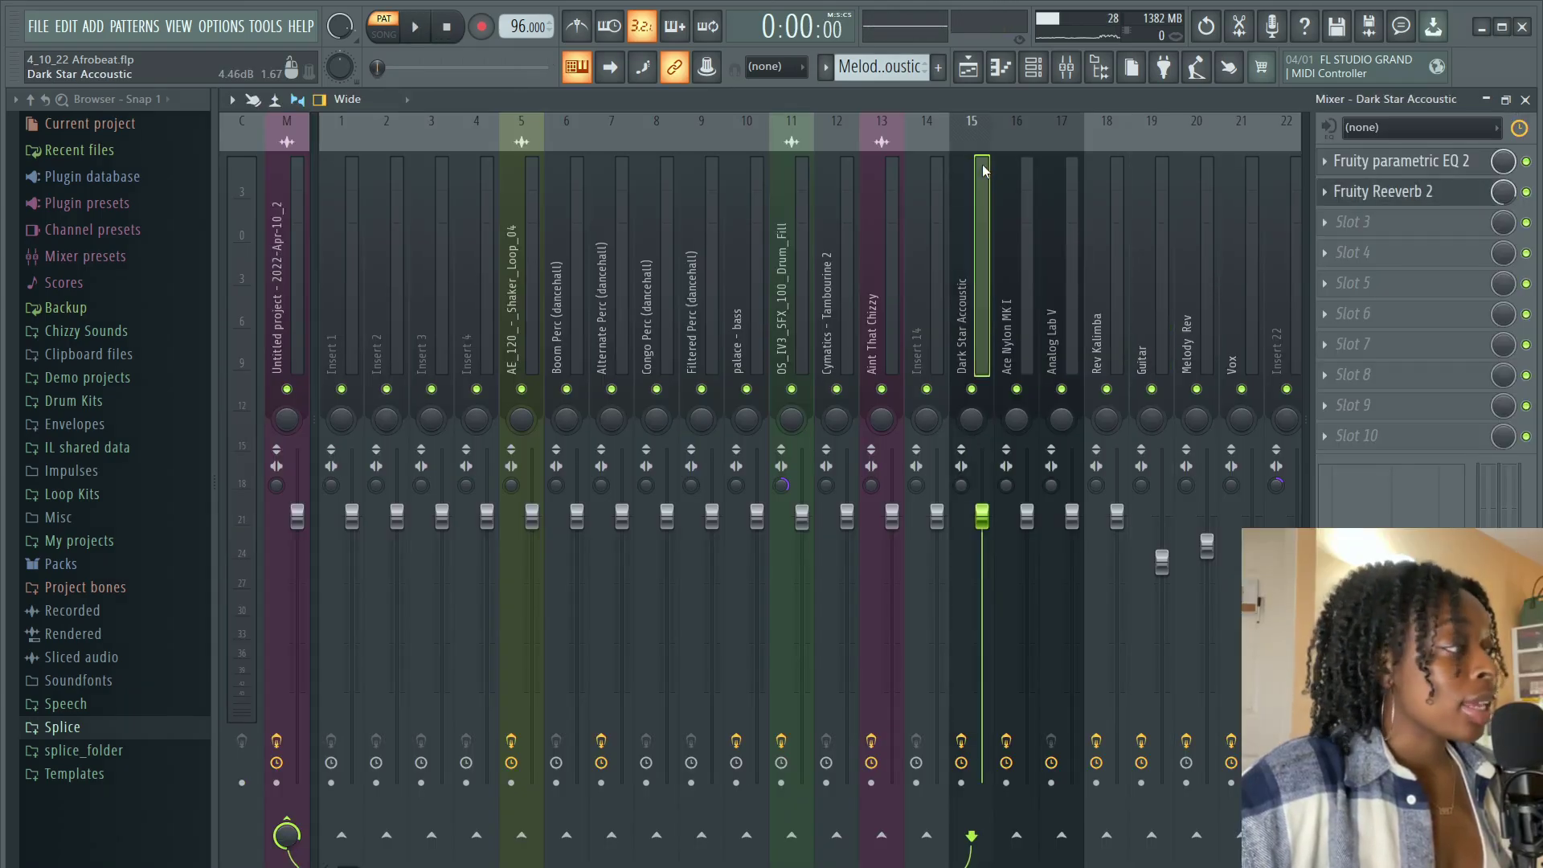
click(1378, 165)
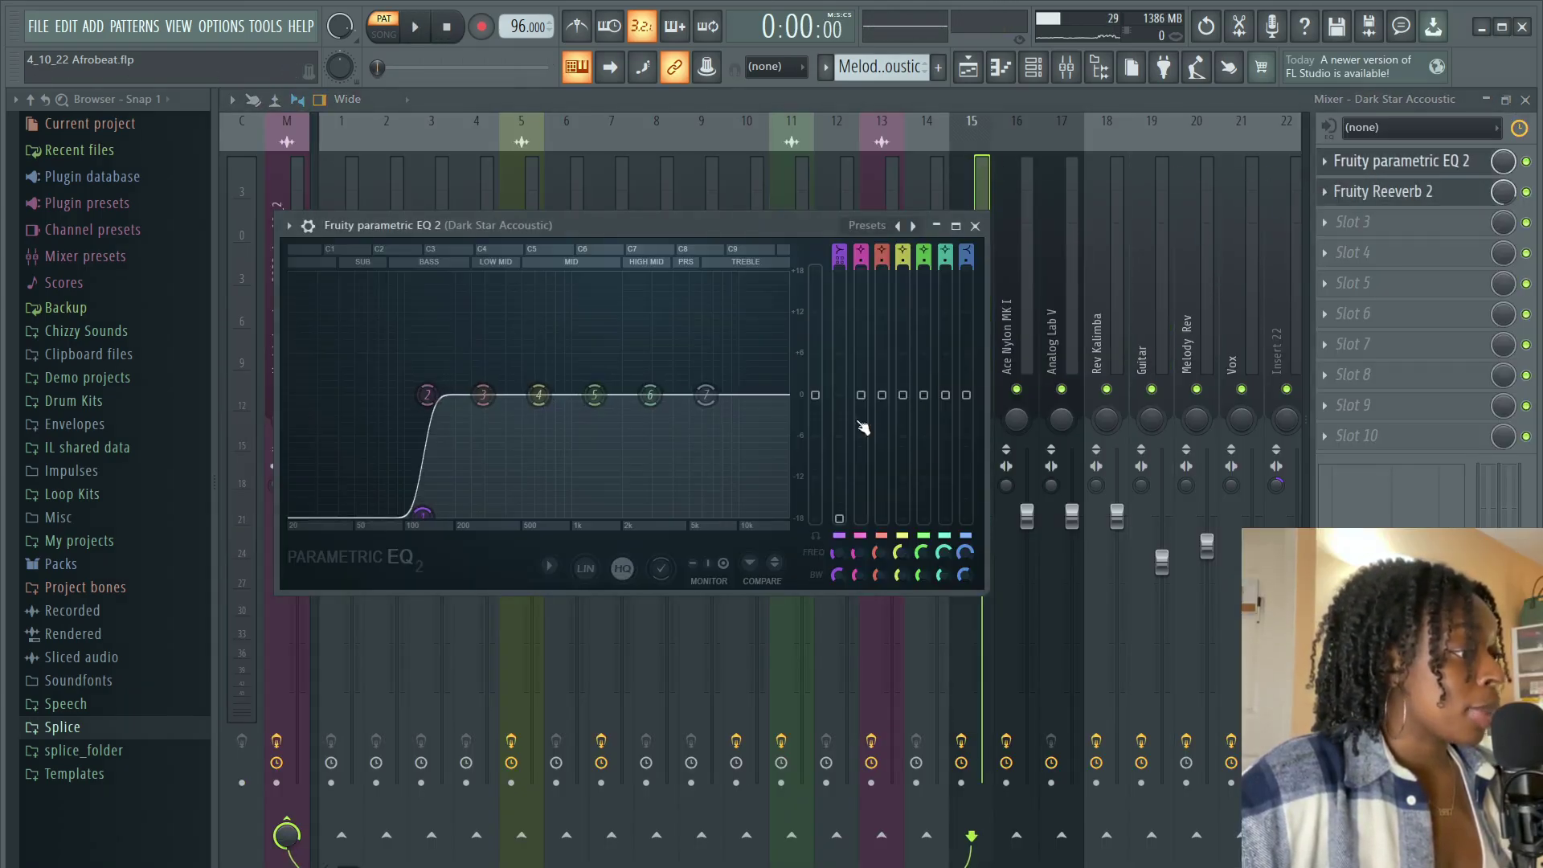
click(975, 227)
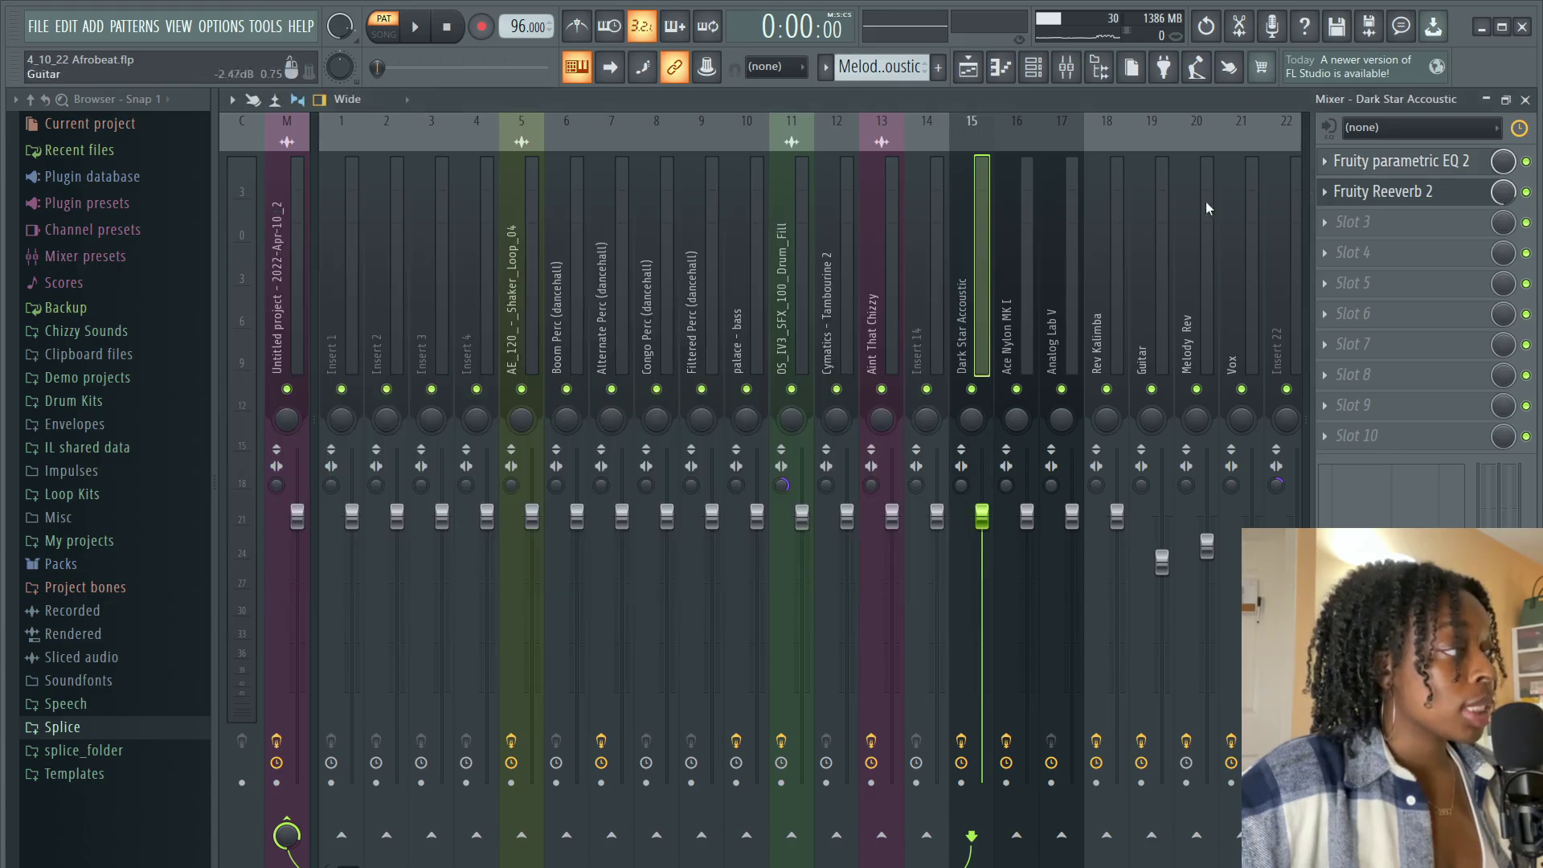
click(1419, 197)
click(750, 174)
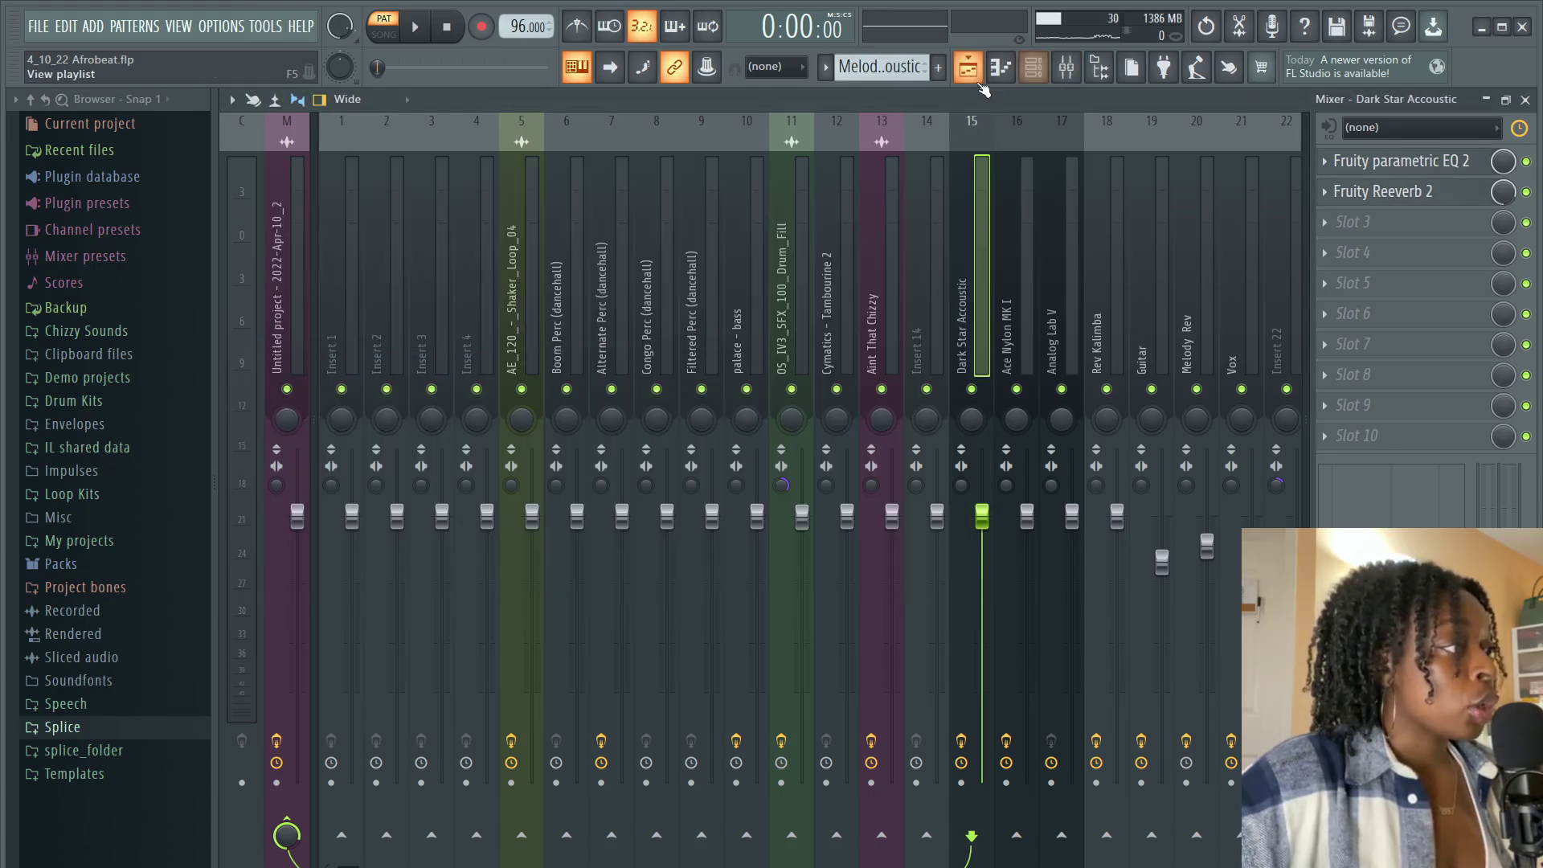
- Open the Melody - Ace Nylon MK I pattern from the playlist, examine its notes in the piano roll and play it
click(970, 71)
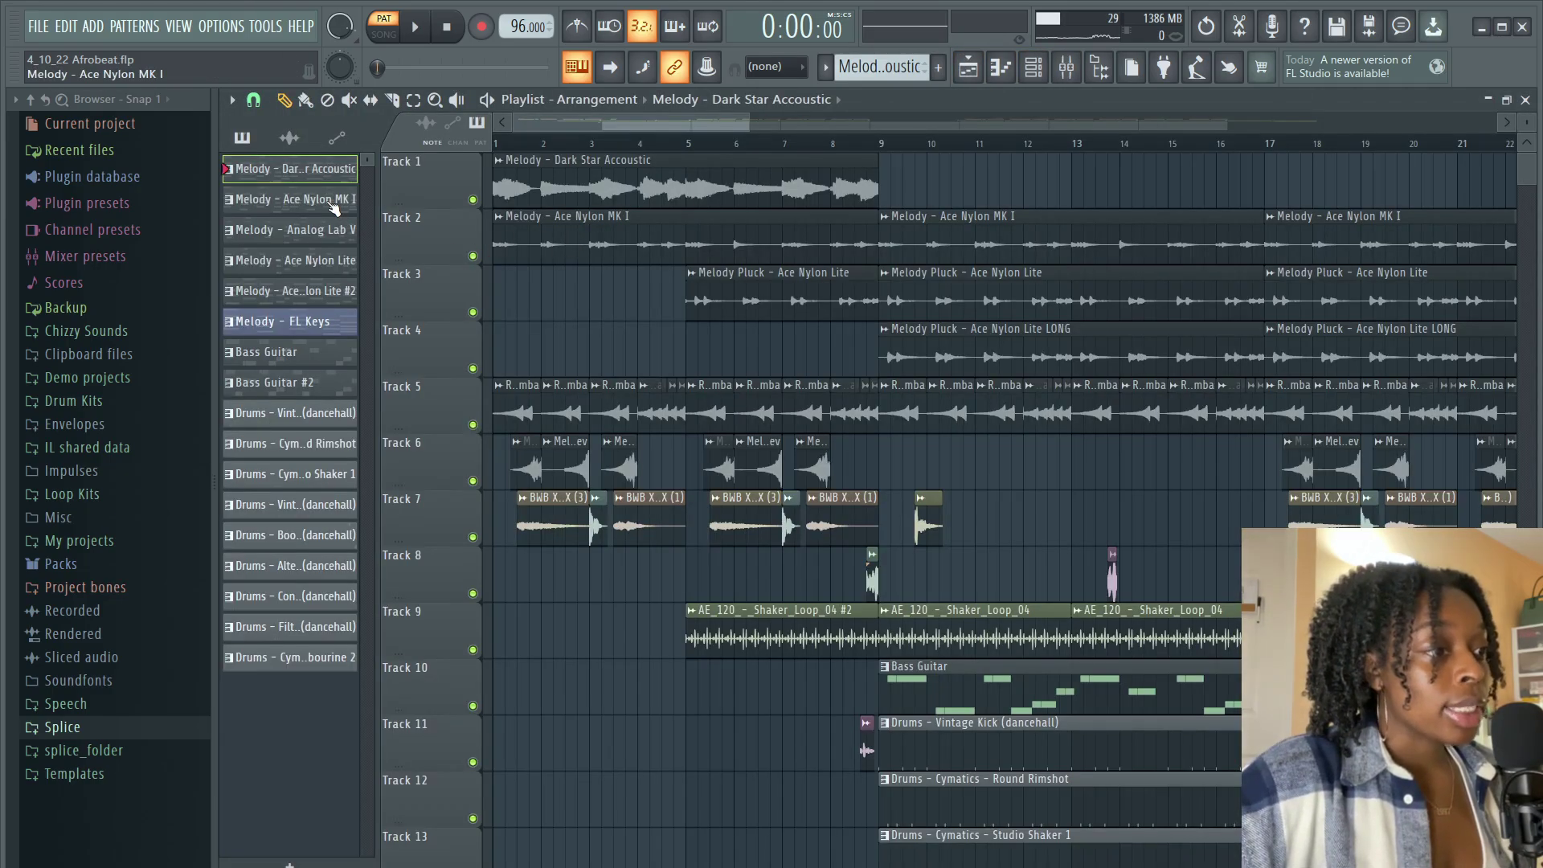
double_click(570, 246)
scroll(387, 352, up, 3)
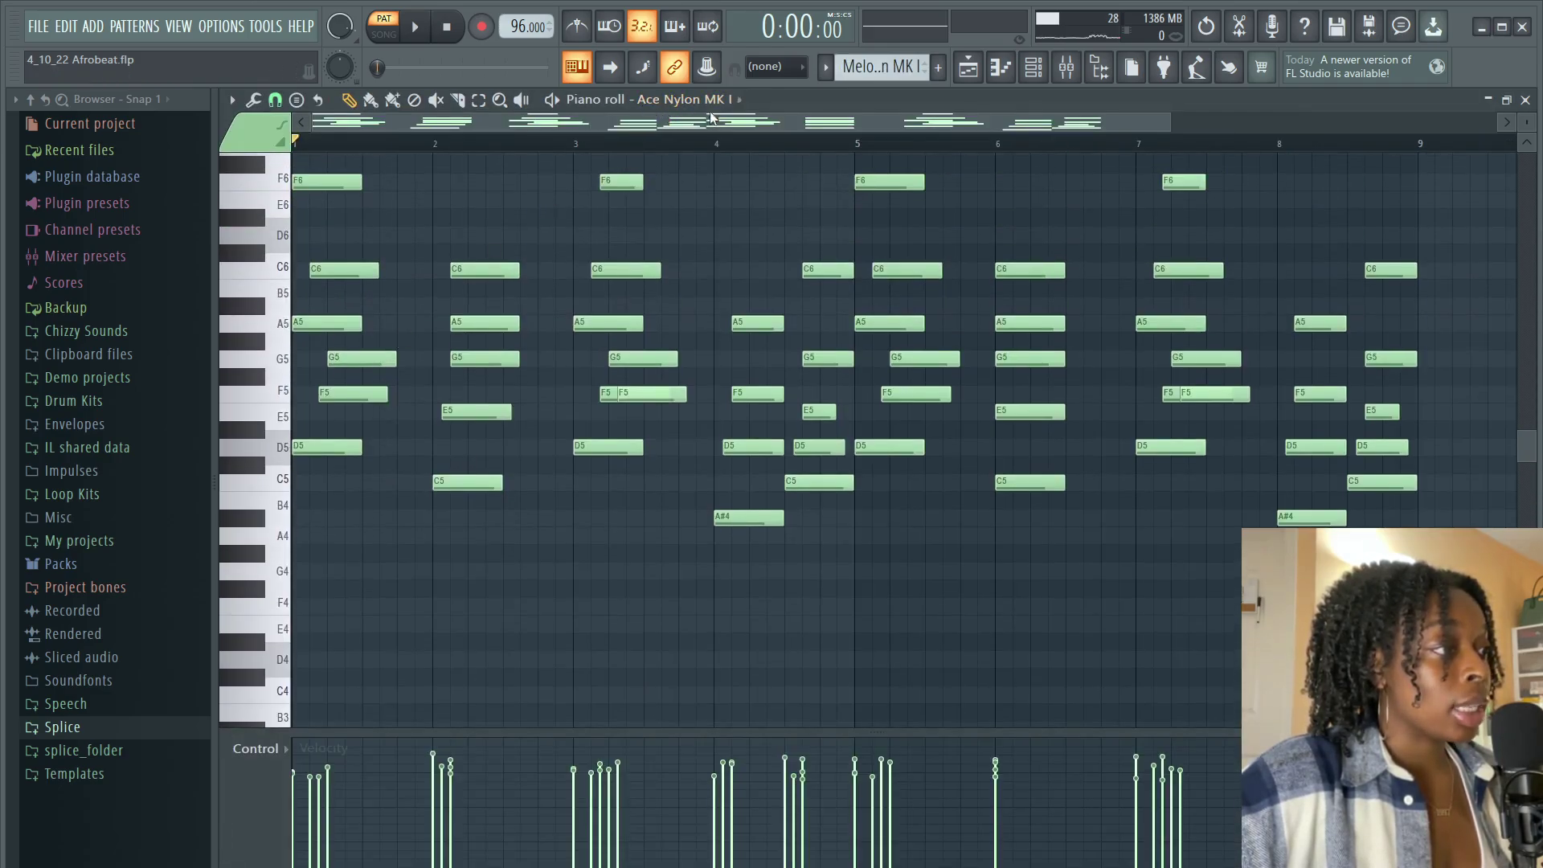
scroll(379, 245, up, 1)
ctrl+scroll(530, 275, up, 2)
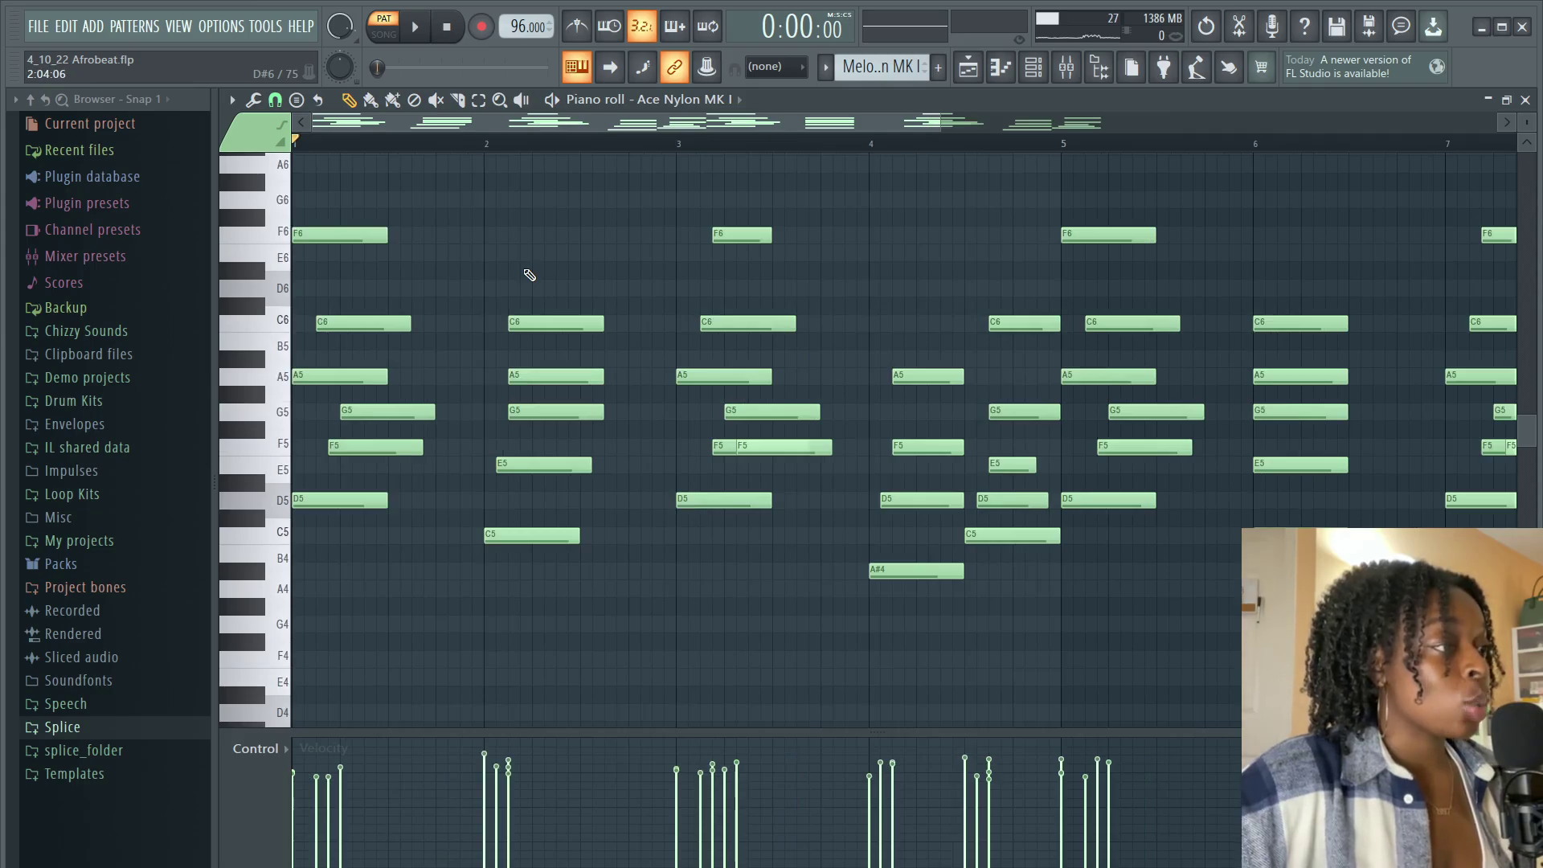
key(space)
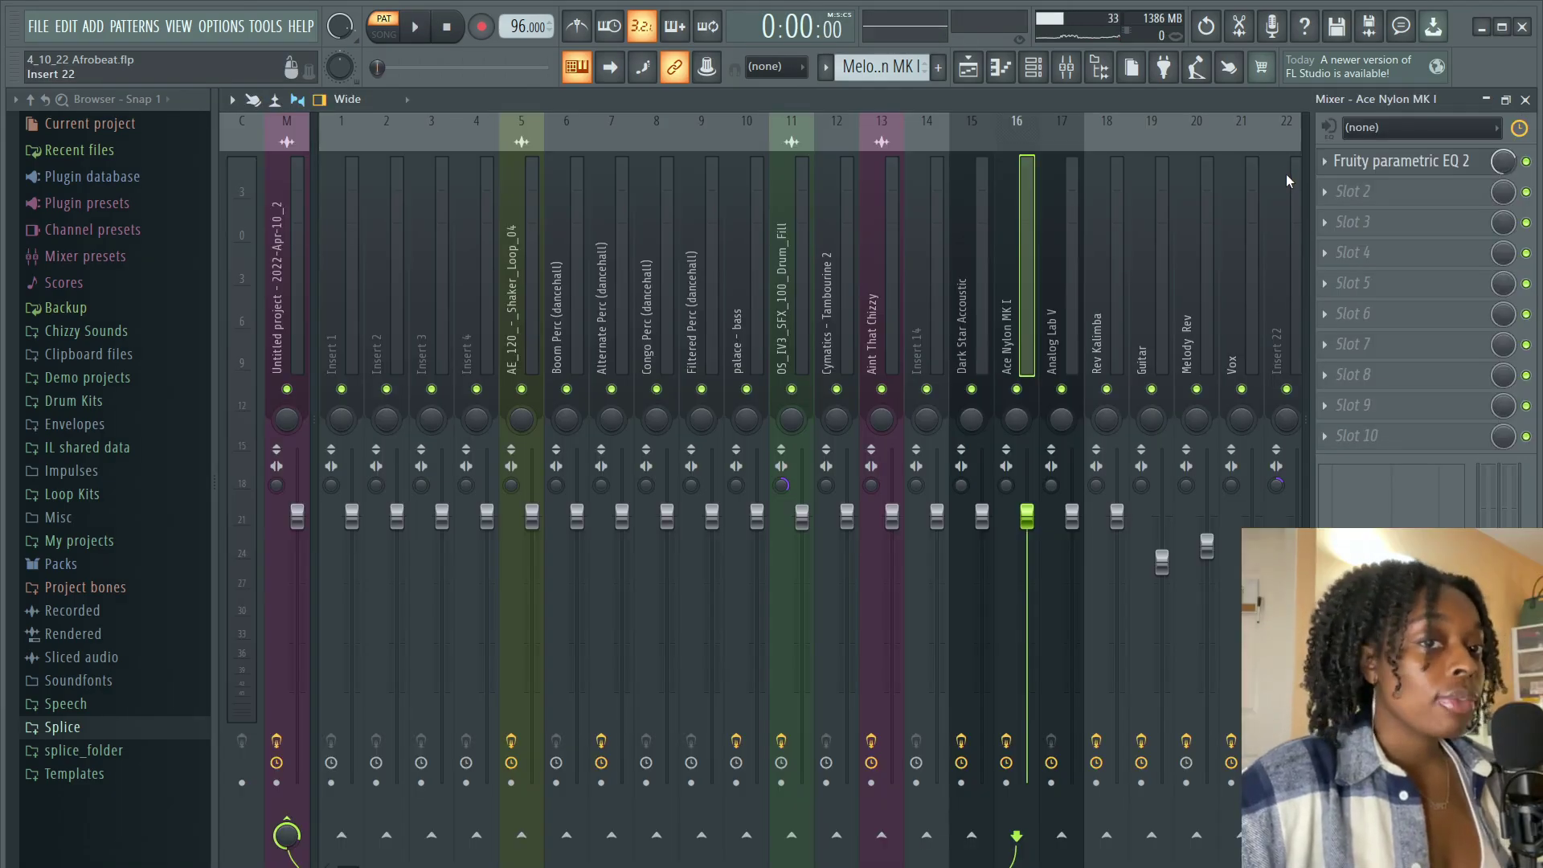
- Inspect the Fruity parametric EQ 2 on the Ace Nylon MK I mixer track, and play playlist Tracks 1 and 2 together from bar 25
click(1365, 162)
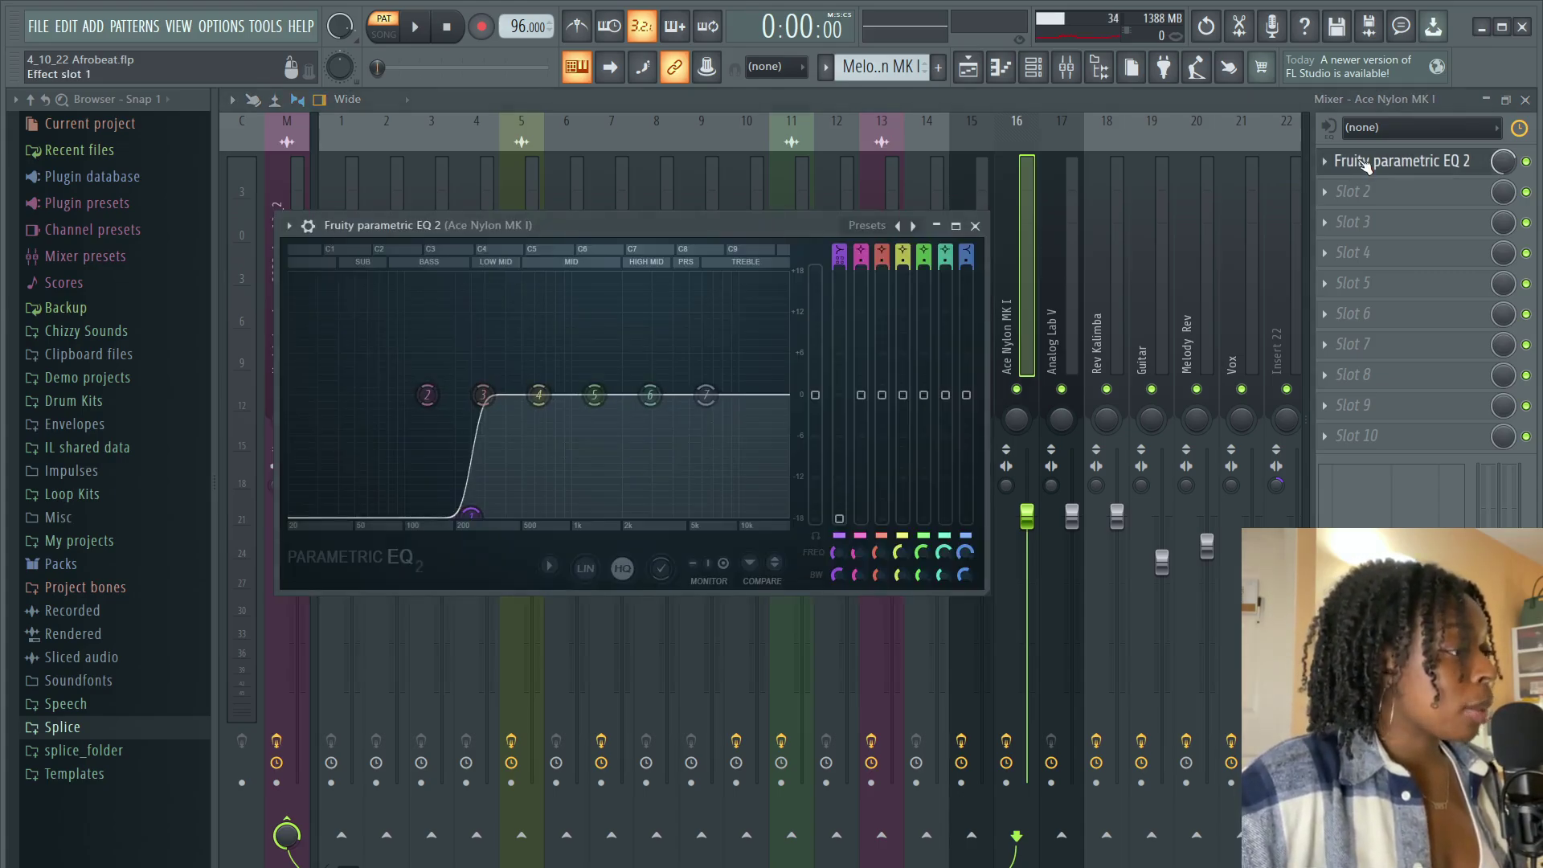
click(976, 226)
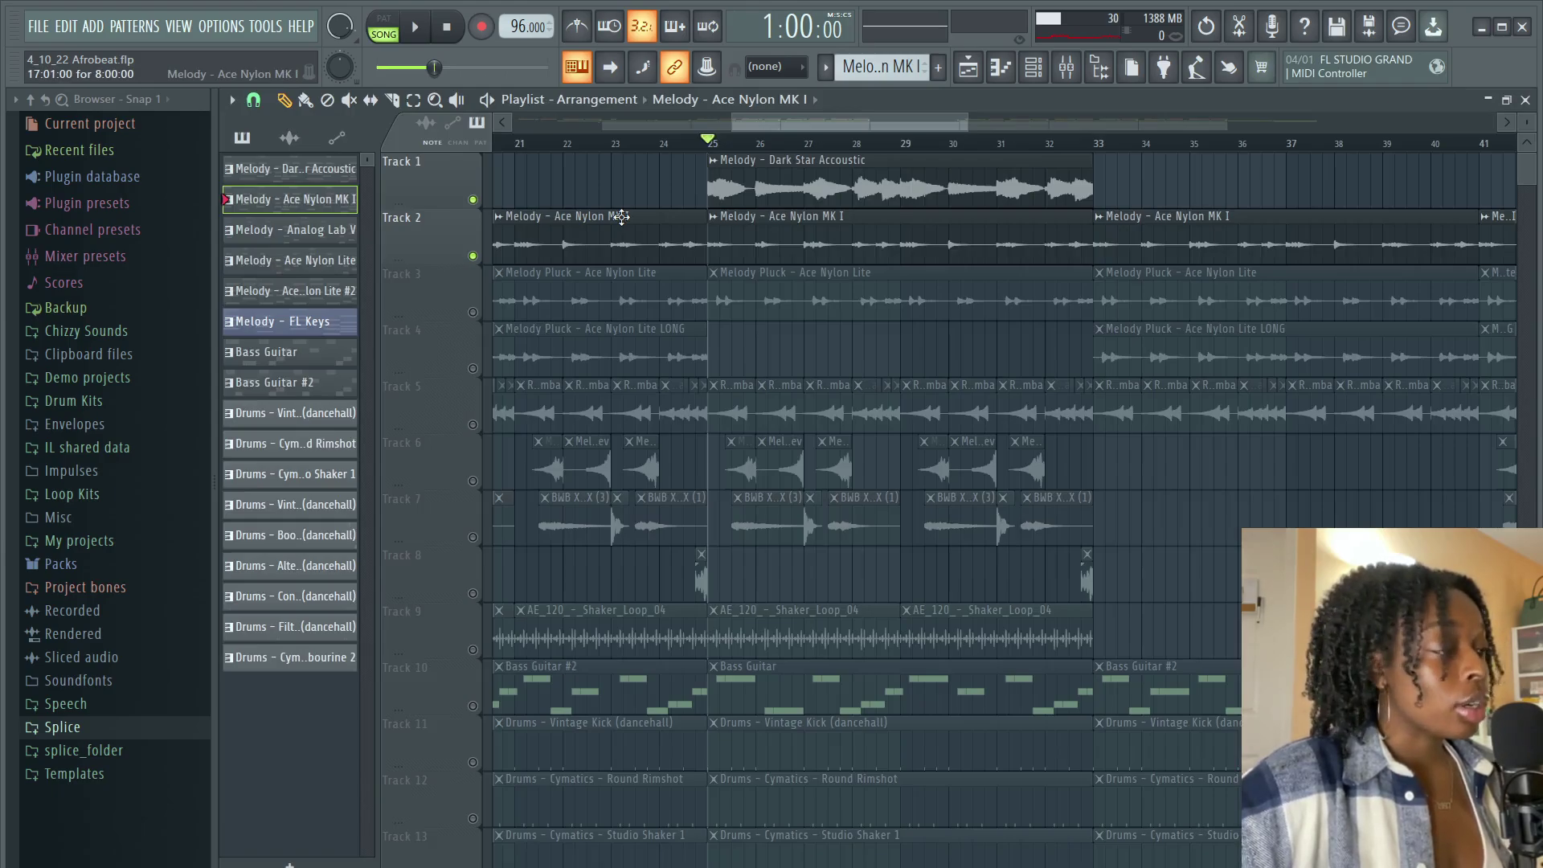
click(415, 29)
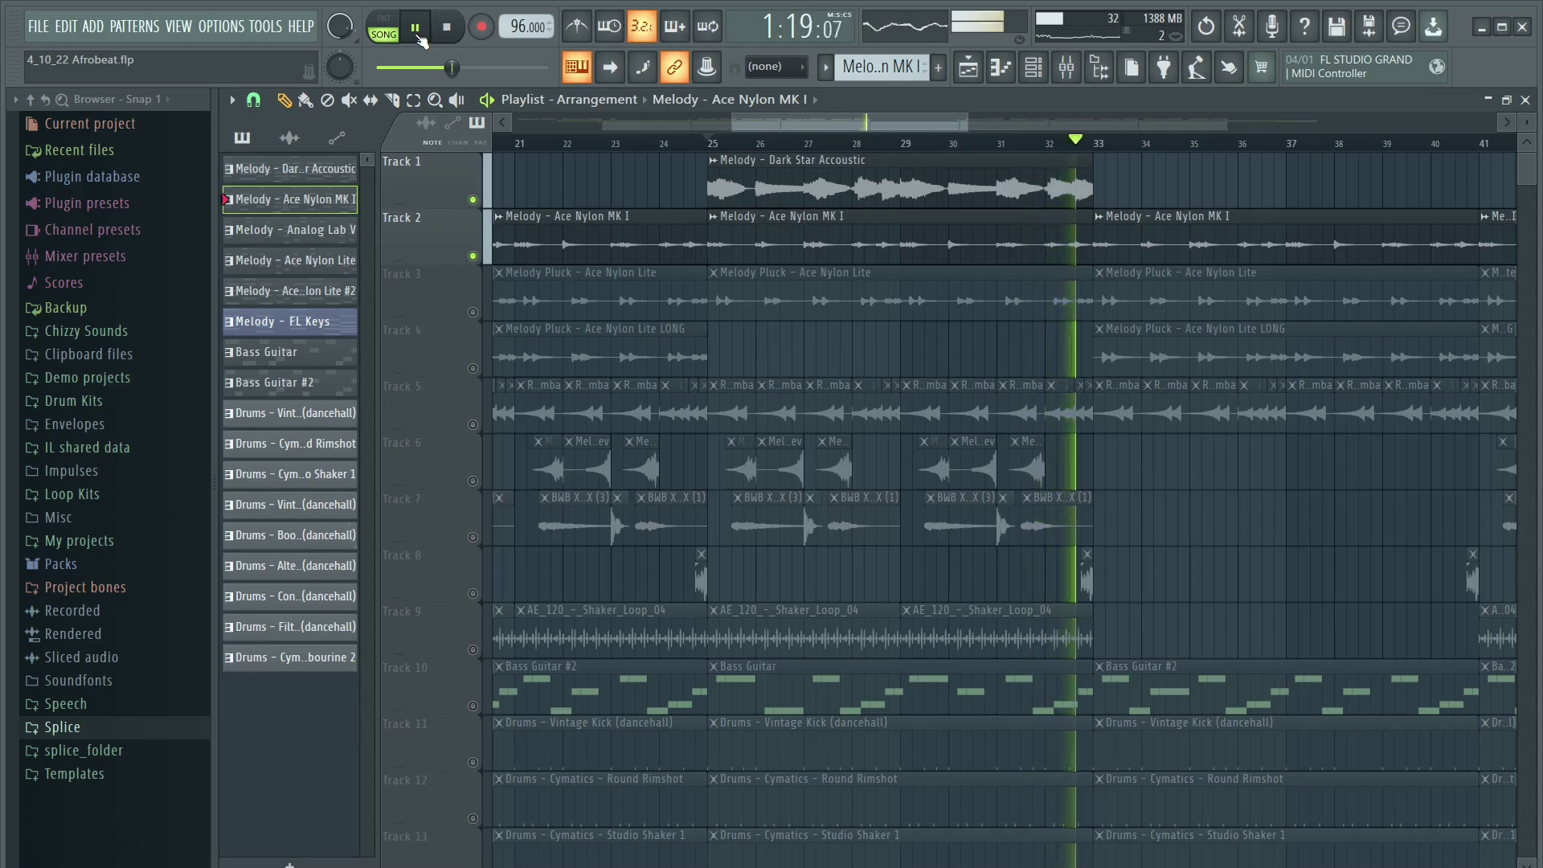
key(space)
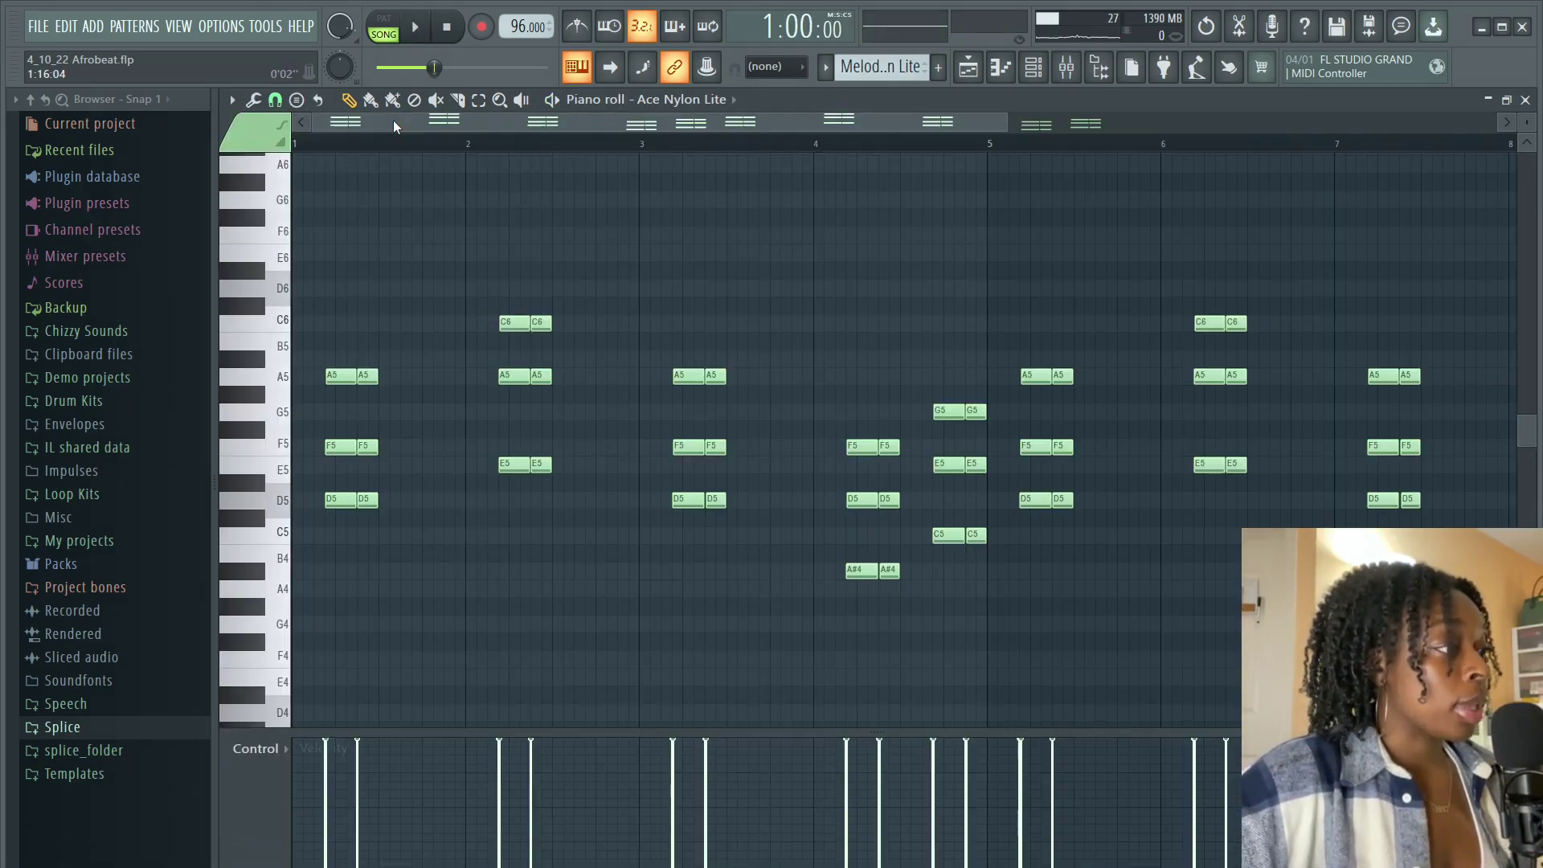
- Open the Ace Nylon Lite instrument from the channel rack, audition its FLEX preset, and close the plugin and channel rack
click(1039, 76)
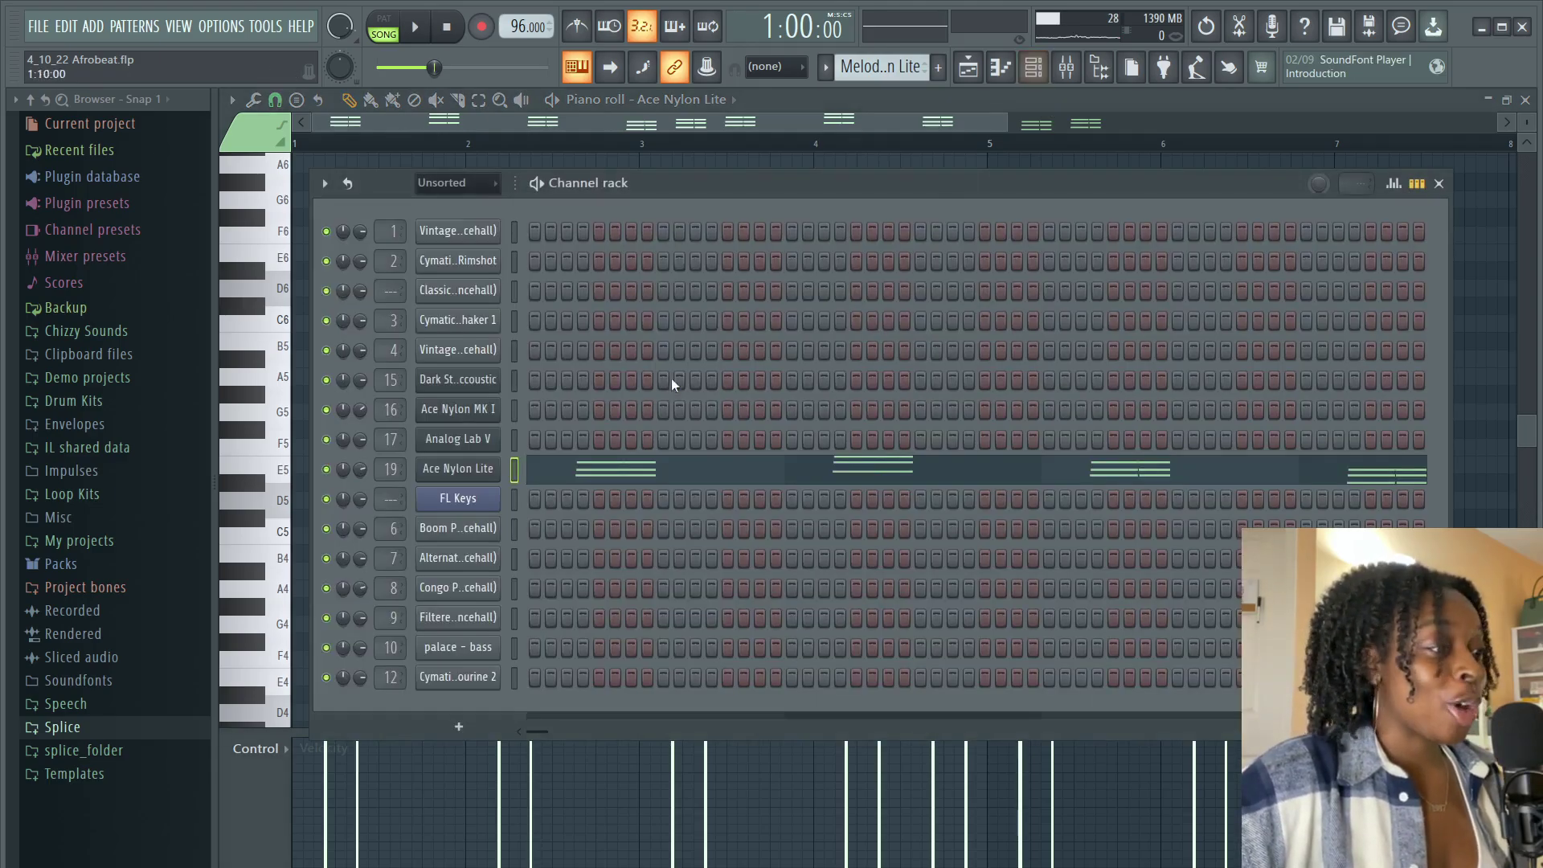
click(470, 476)
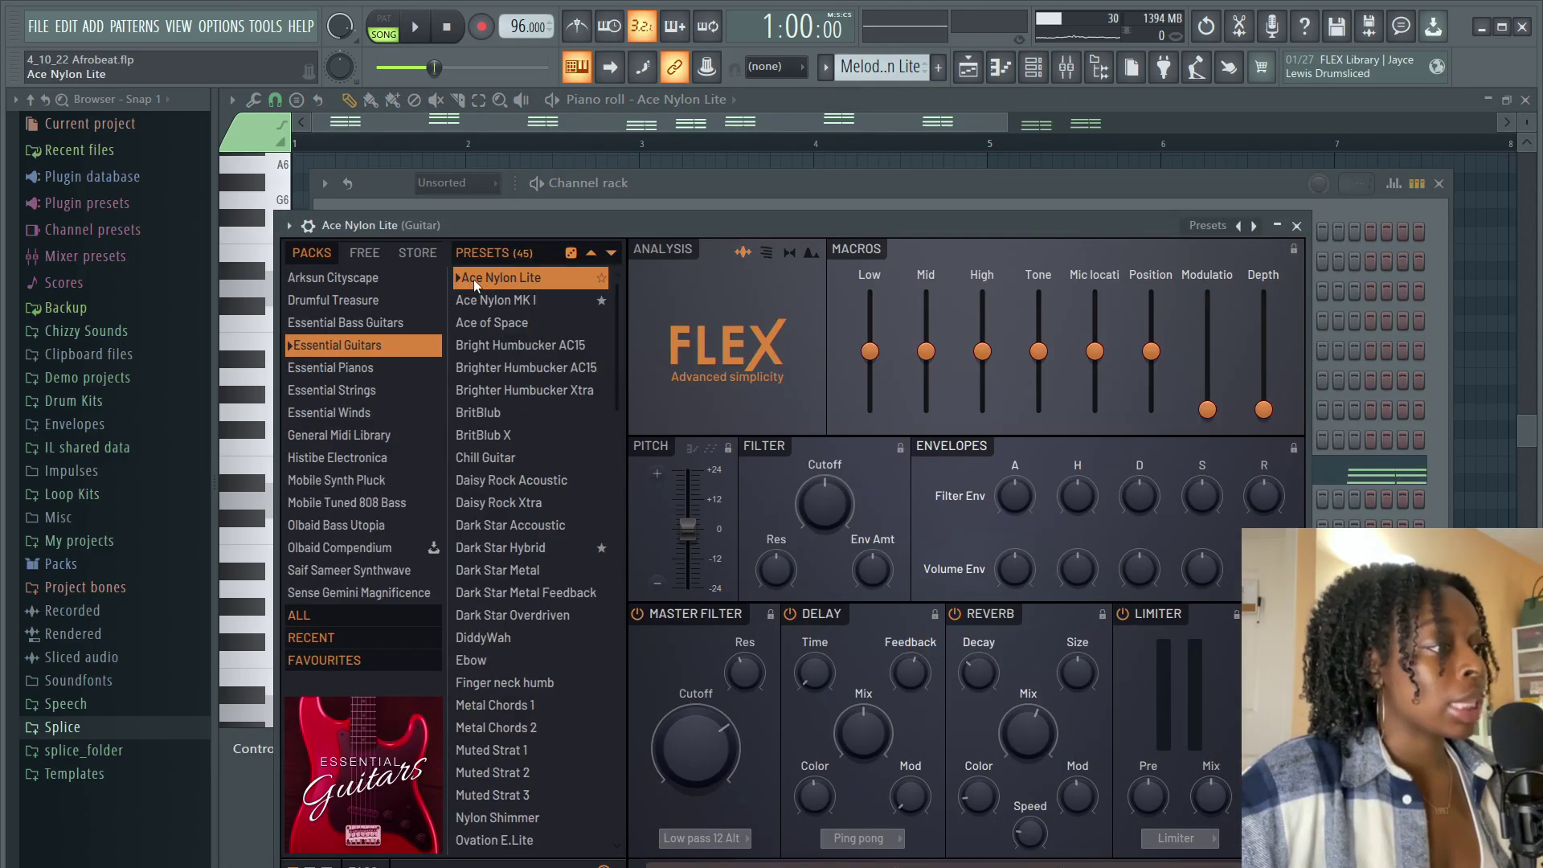
key(s)
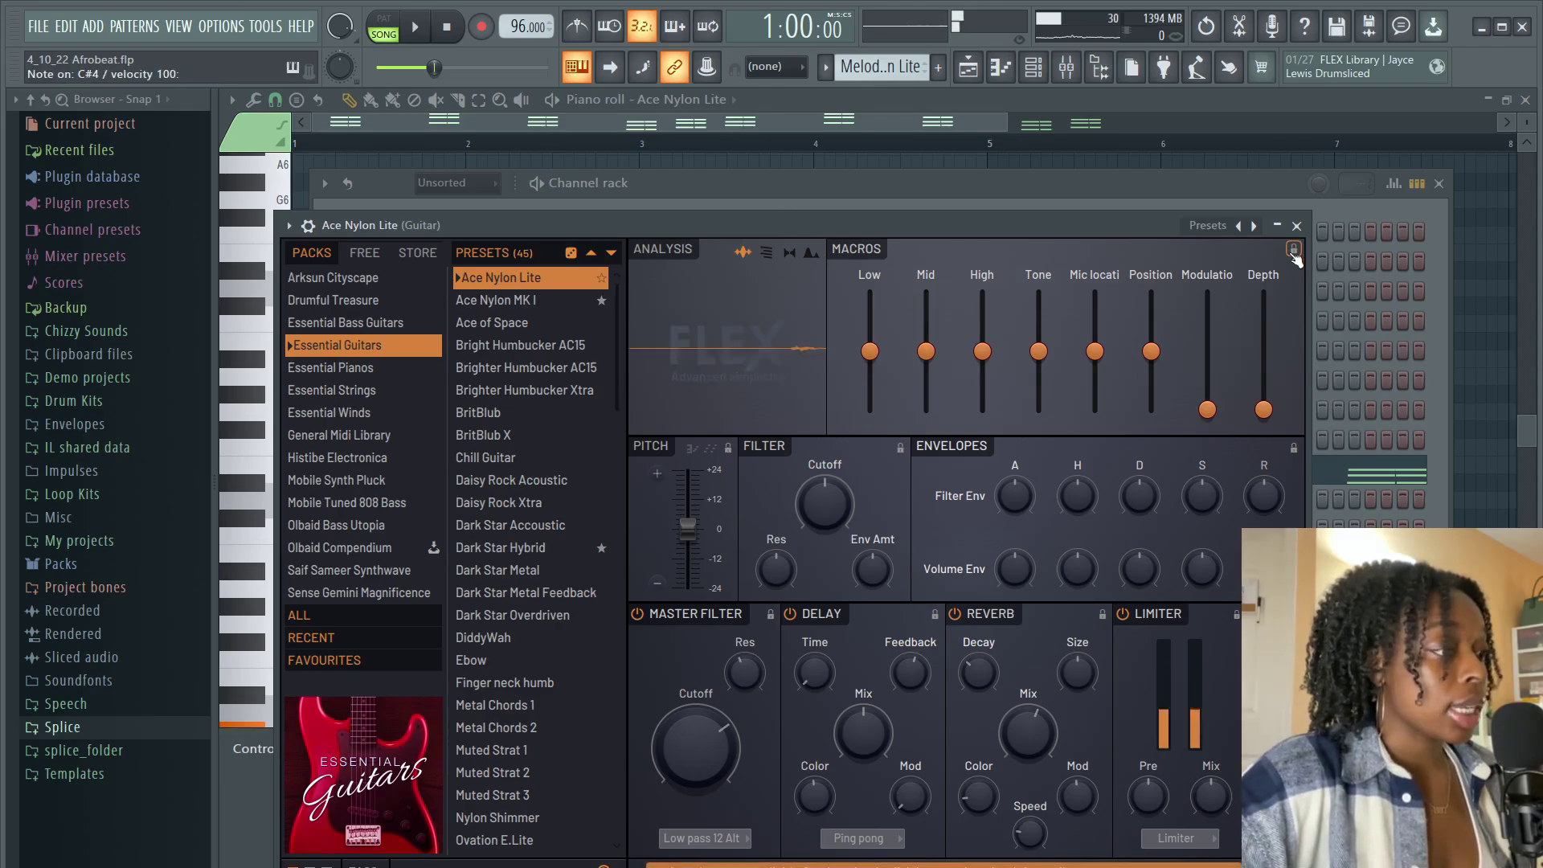
click(1296, 225)
click(1439, 184)
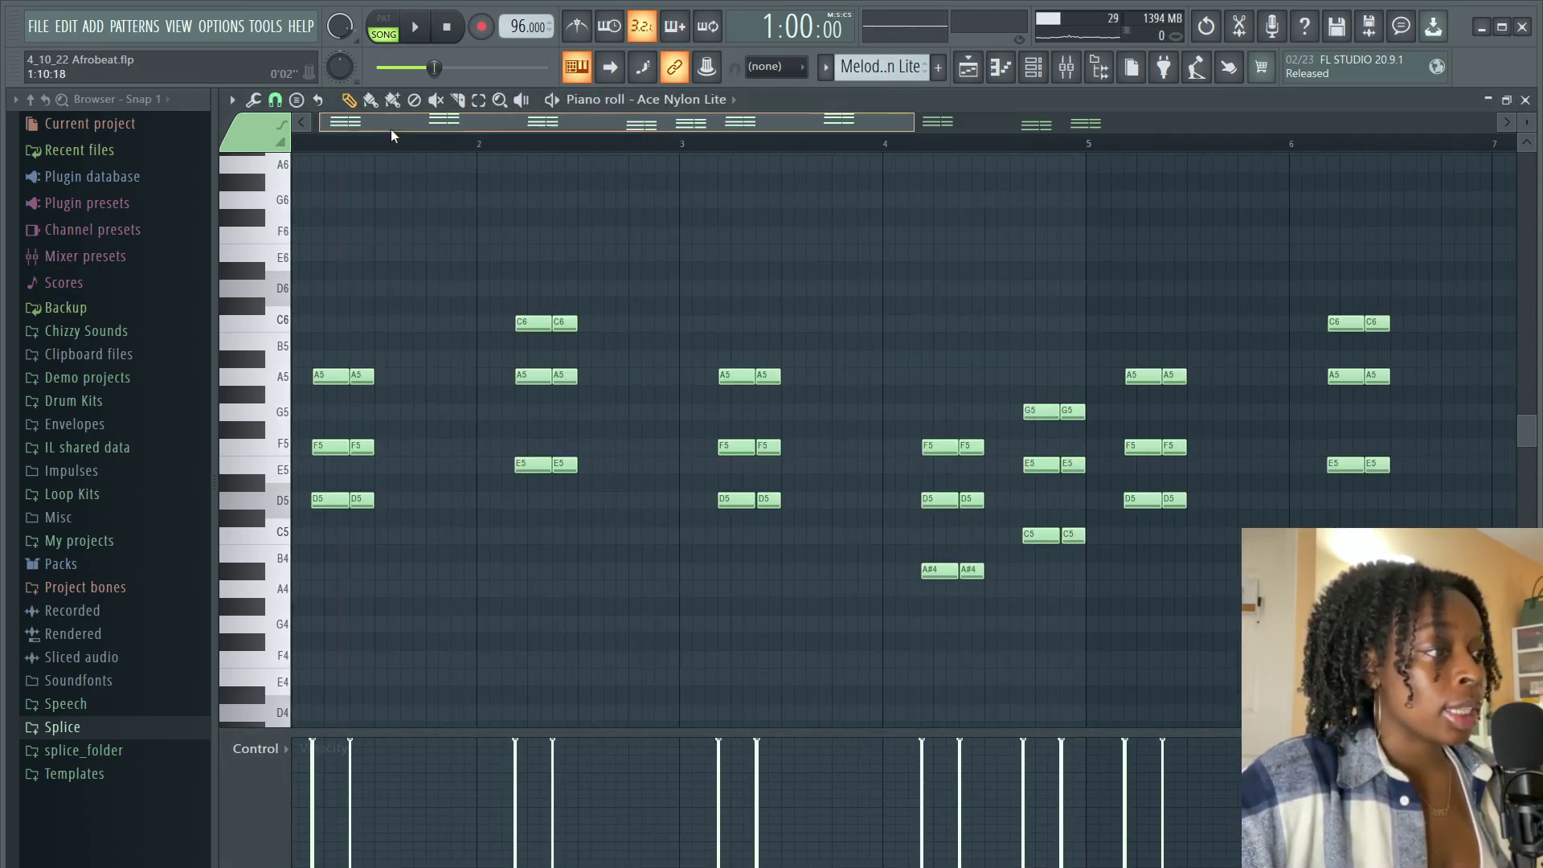
- Select the first chord's A5, F5 and D5 notes in bar 1 and play the Ace Nylon Lite pattern in pattern mode
scroll(321, 142, up, 1)
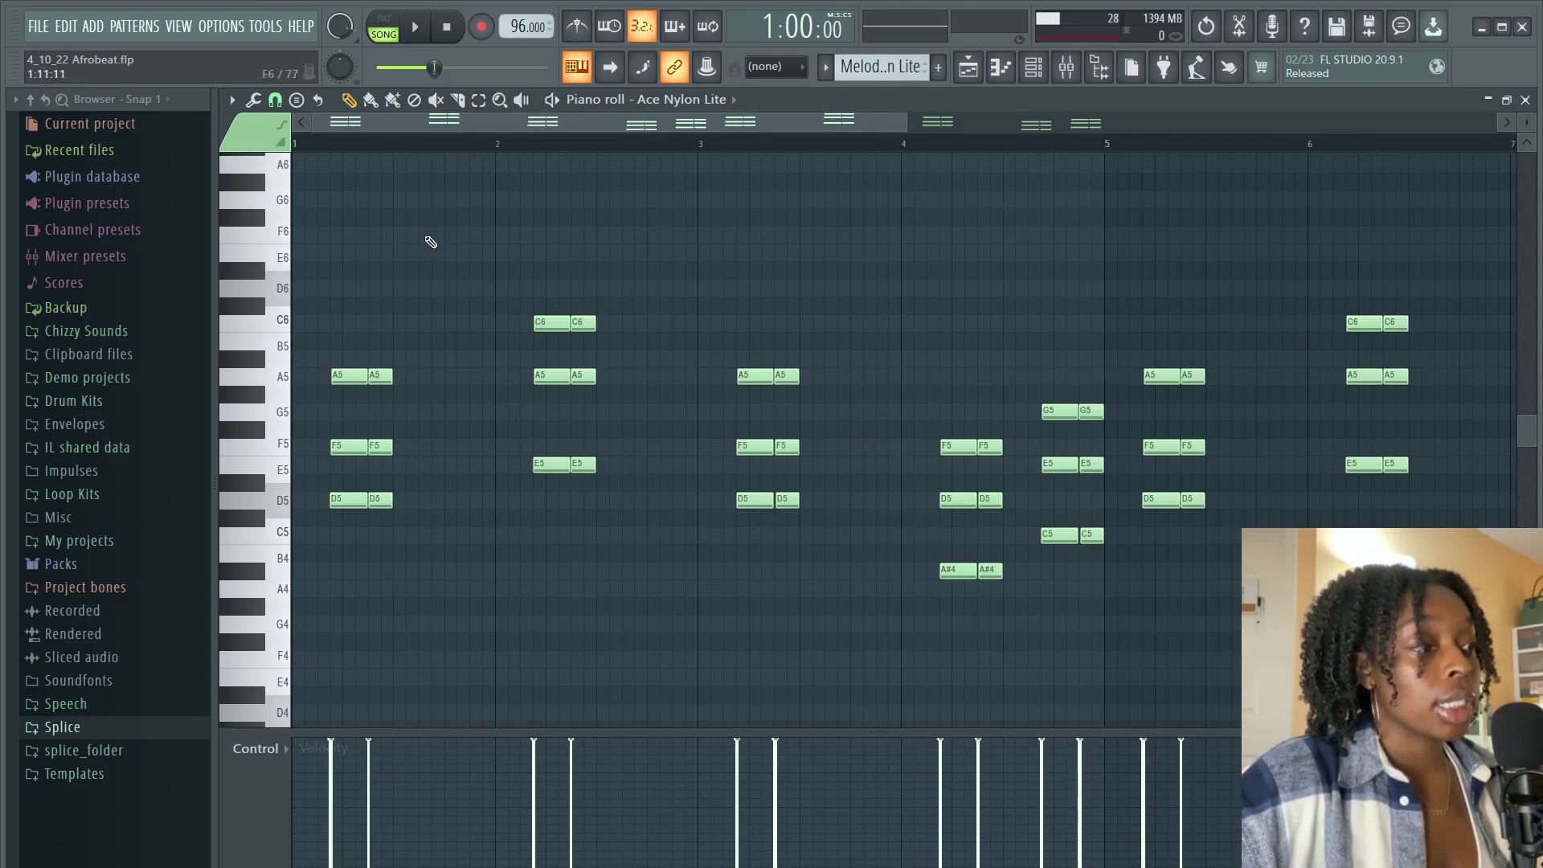
drag(353, 341, 385, 532)
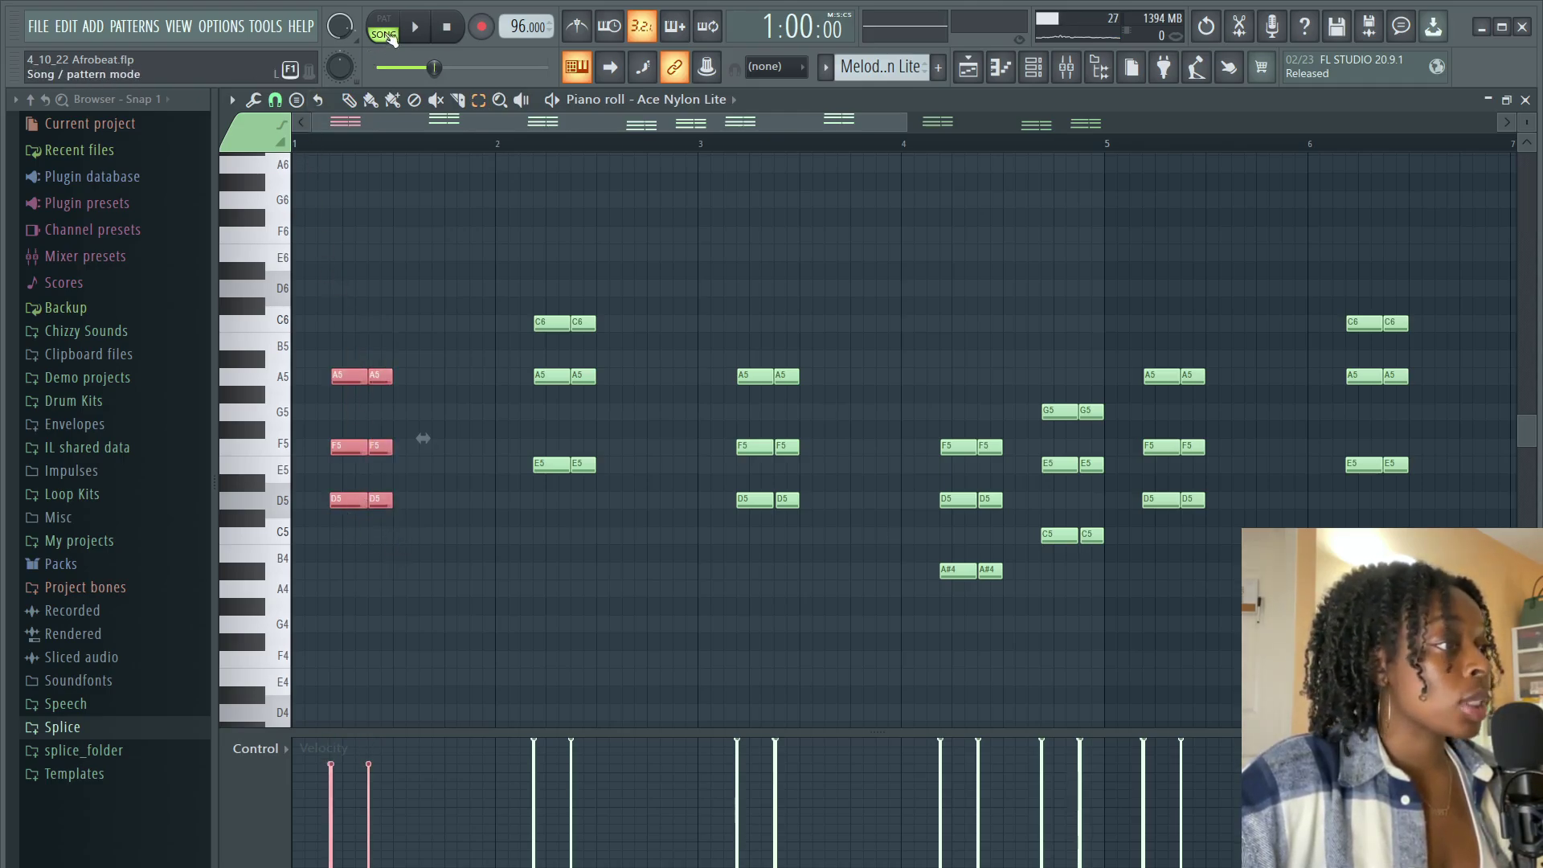
click(414, 27)
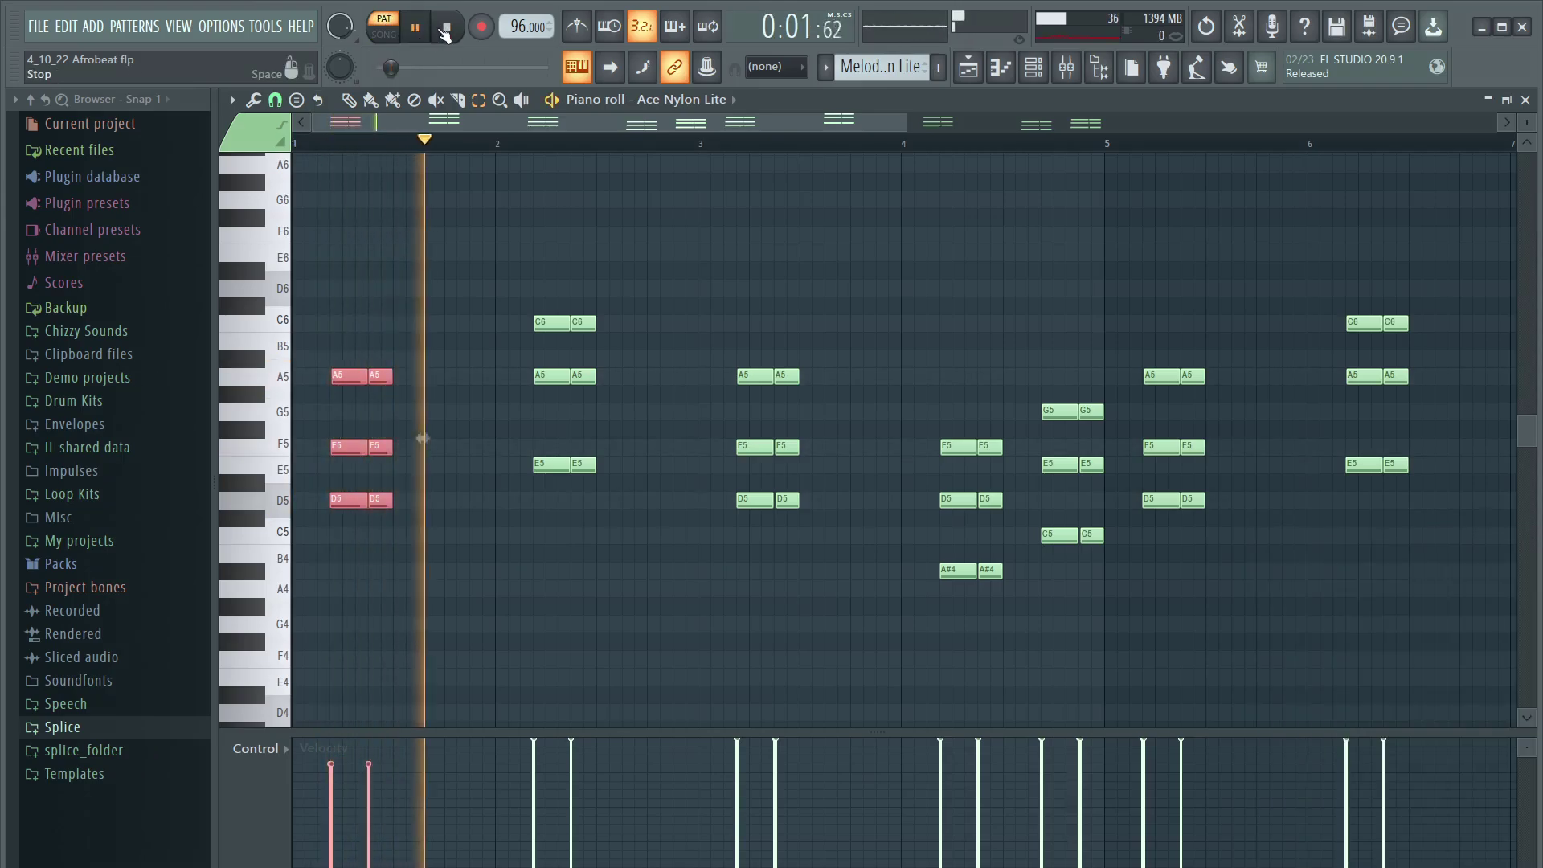
- Stop playback, reselect the first chord's A5, F5 and D5 notes in bar 1, and replay just that chord
click(448, 29)
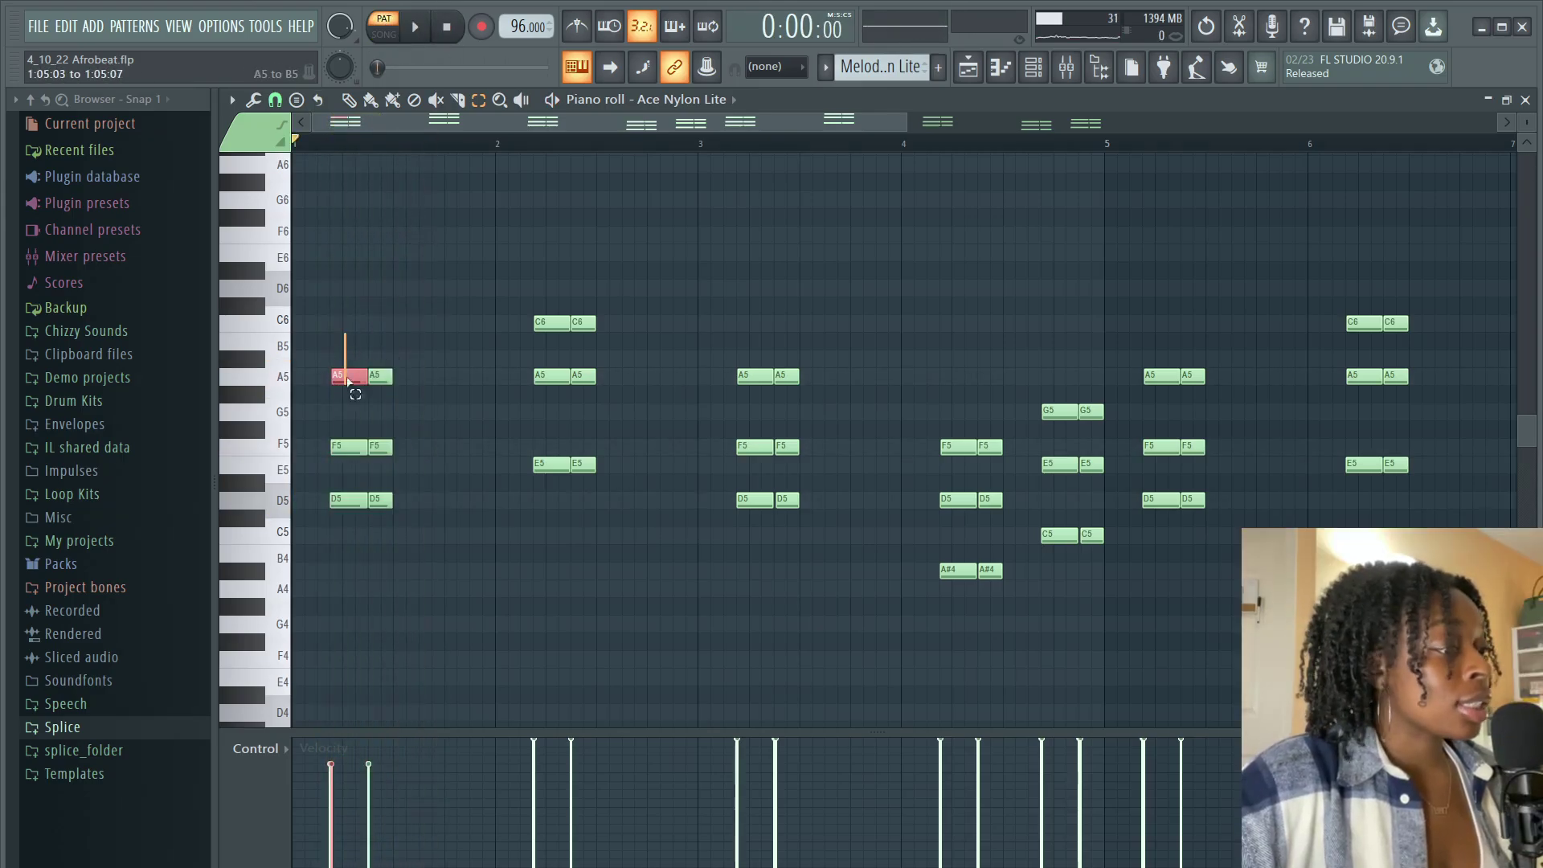
drag(347, 354, 408, 571)
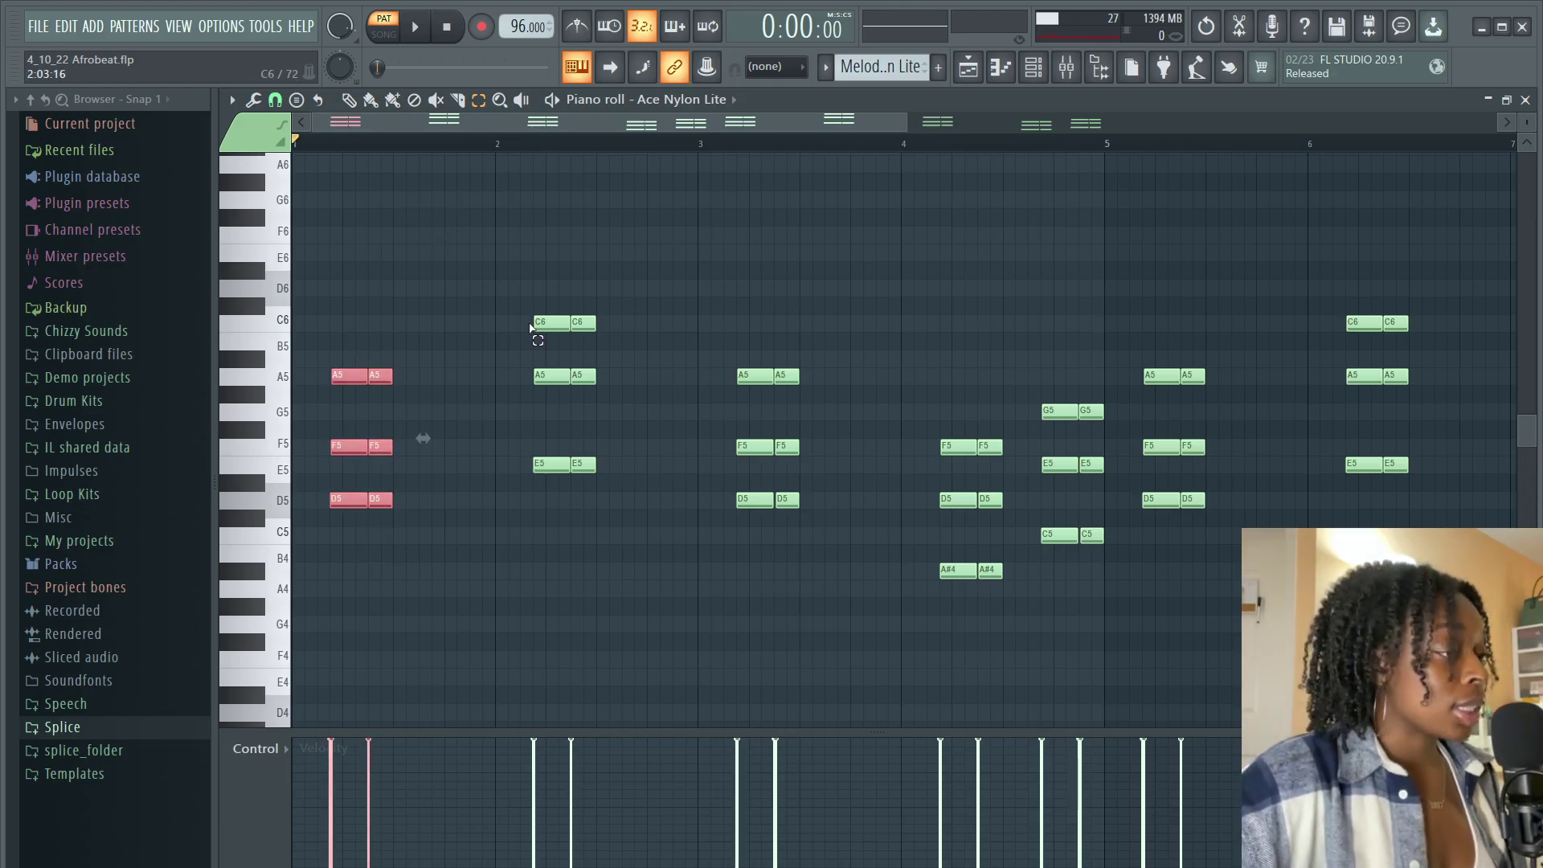
key(space)
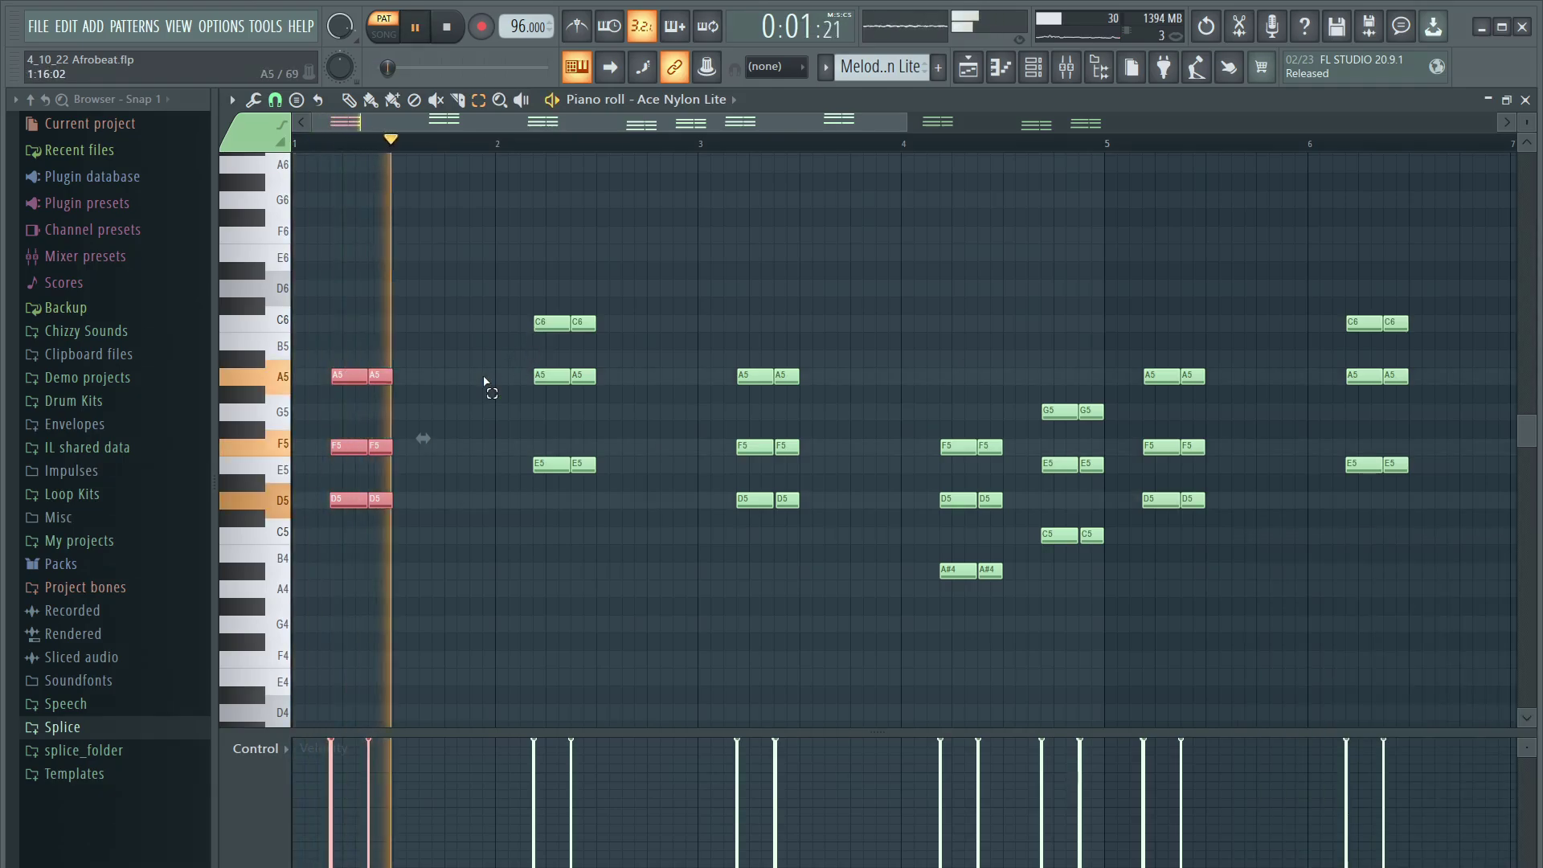
key(space)
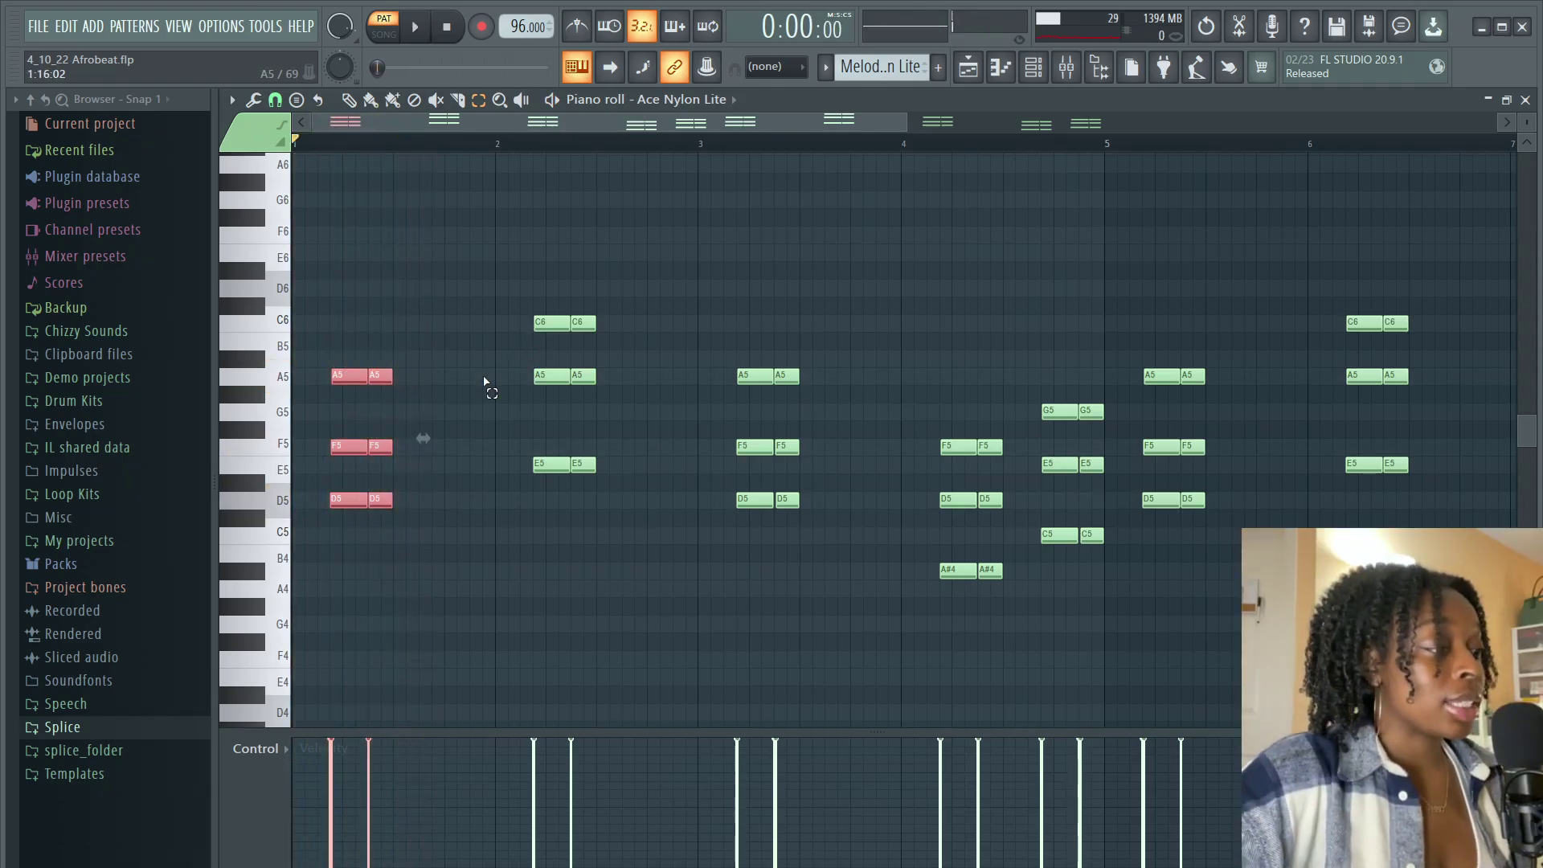
- Deselect the chord and play the full Ace Nylon Lite pattern with all its bars in view
click(483, 382)
scroll(389, 149, down, 2)
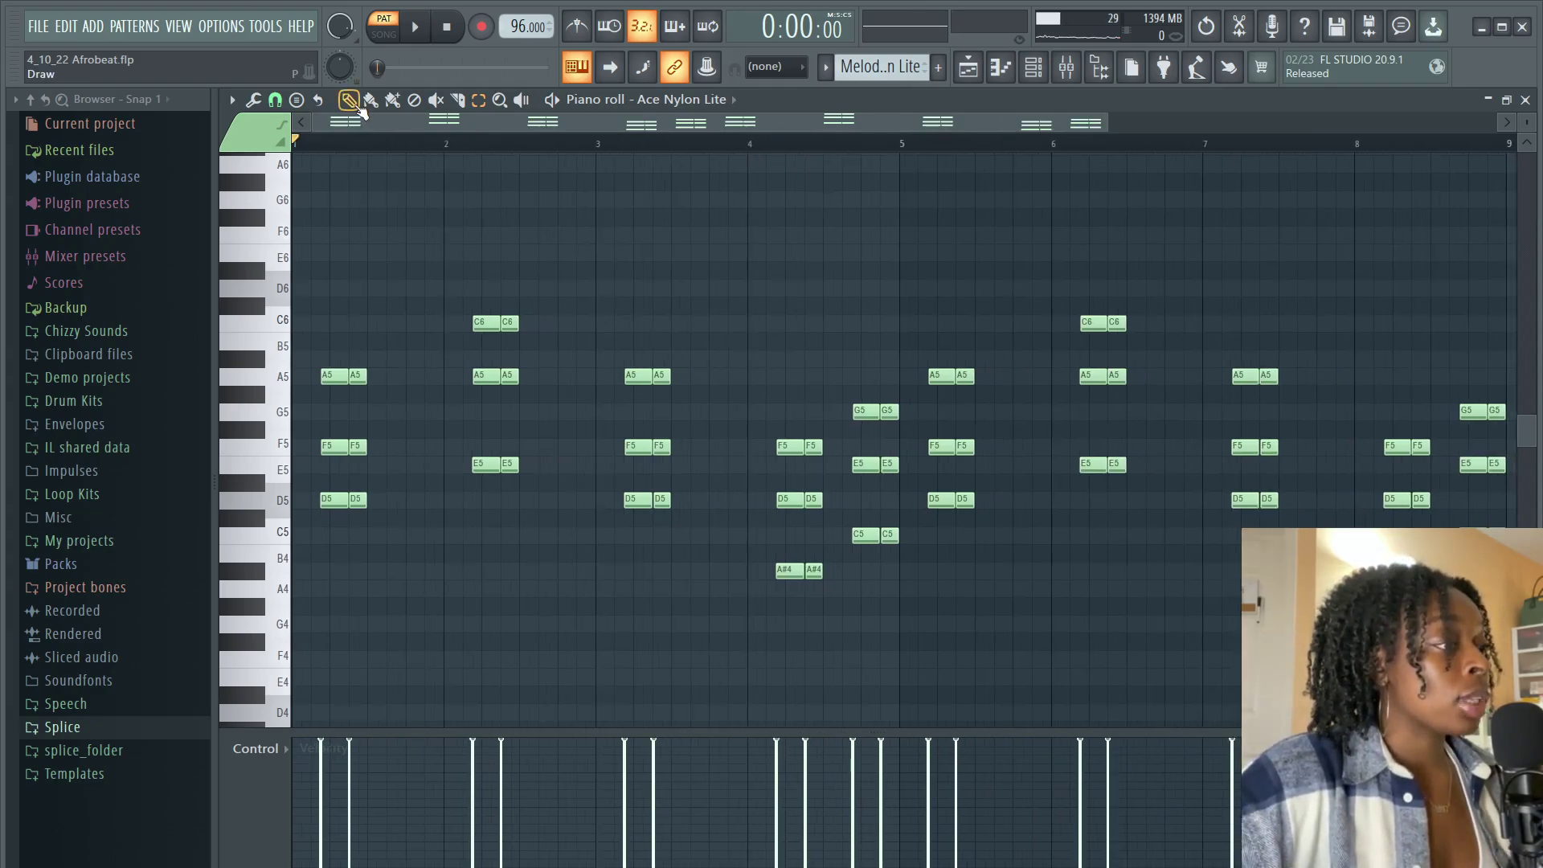
click(416, 26)
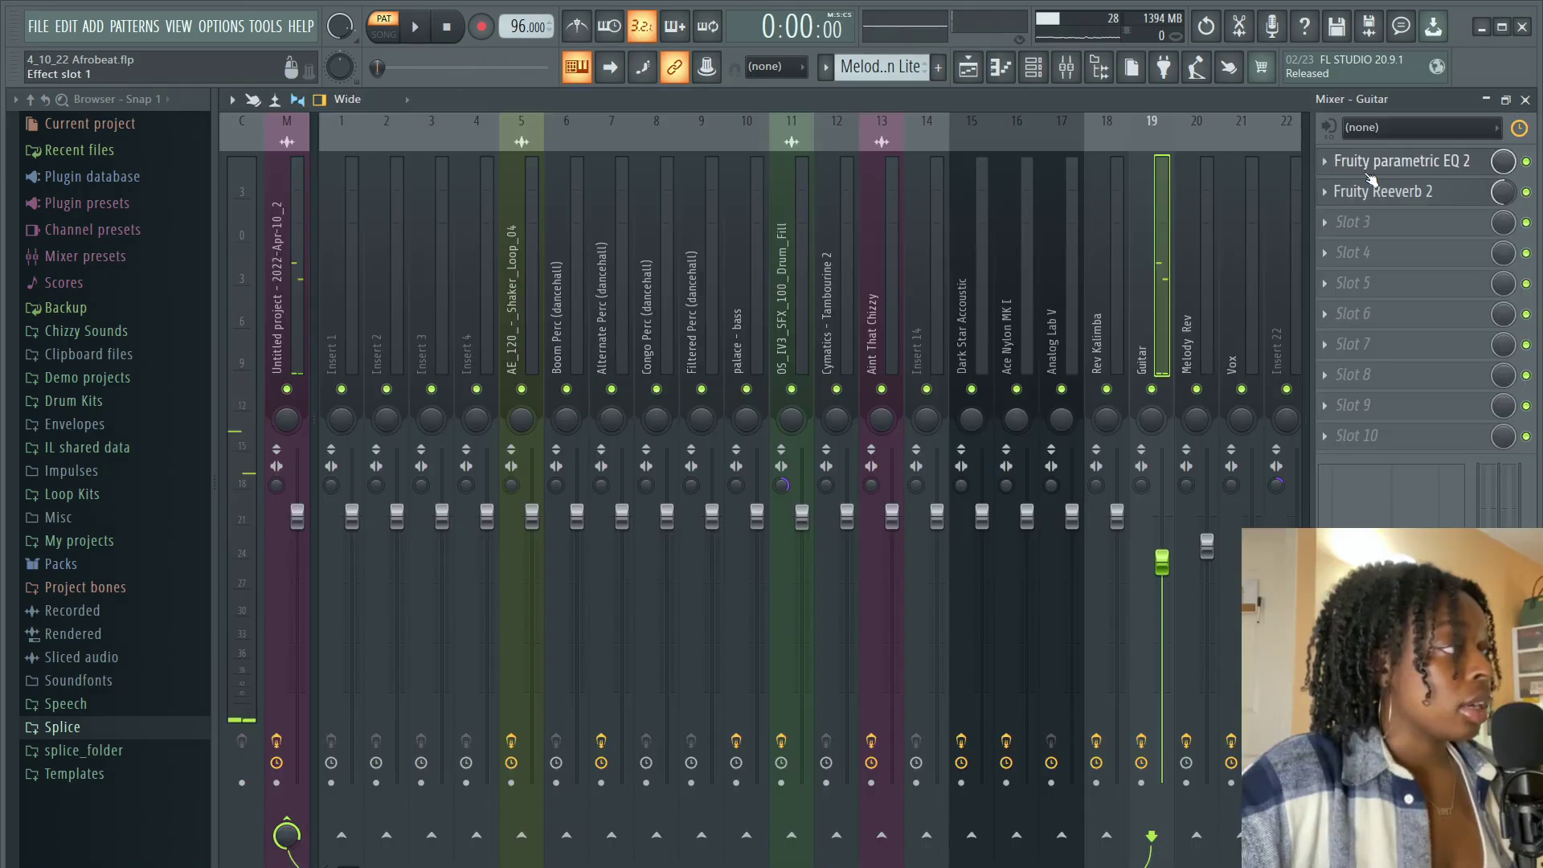
- Inspect the Fruity parametric EQ 2 and Fruity Reeverb 2 effects on the Guitar mixer track
click(1379, 167)
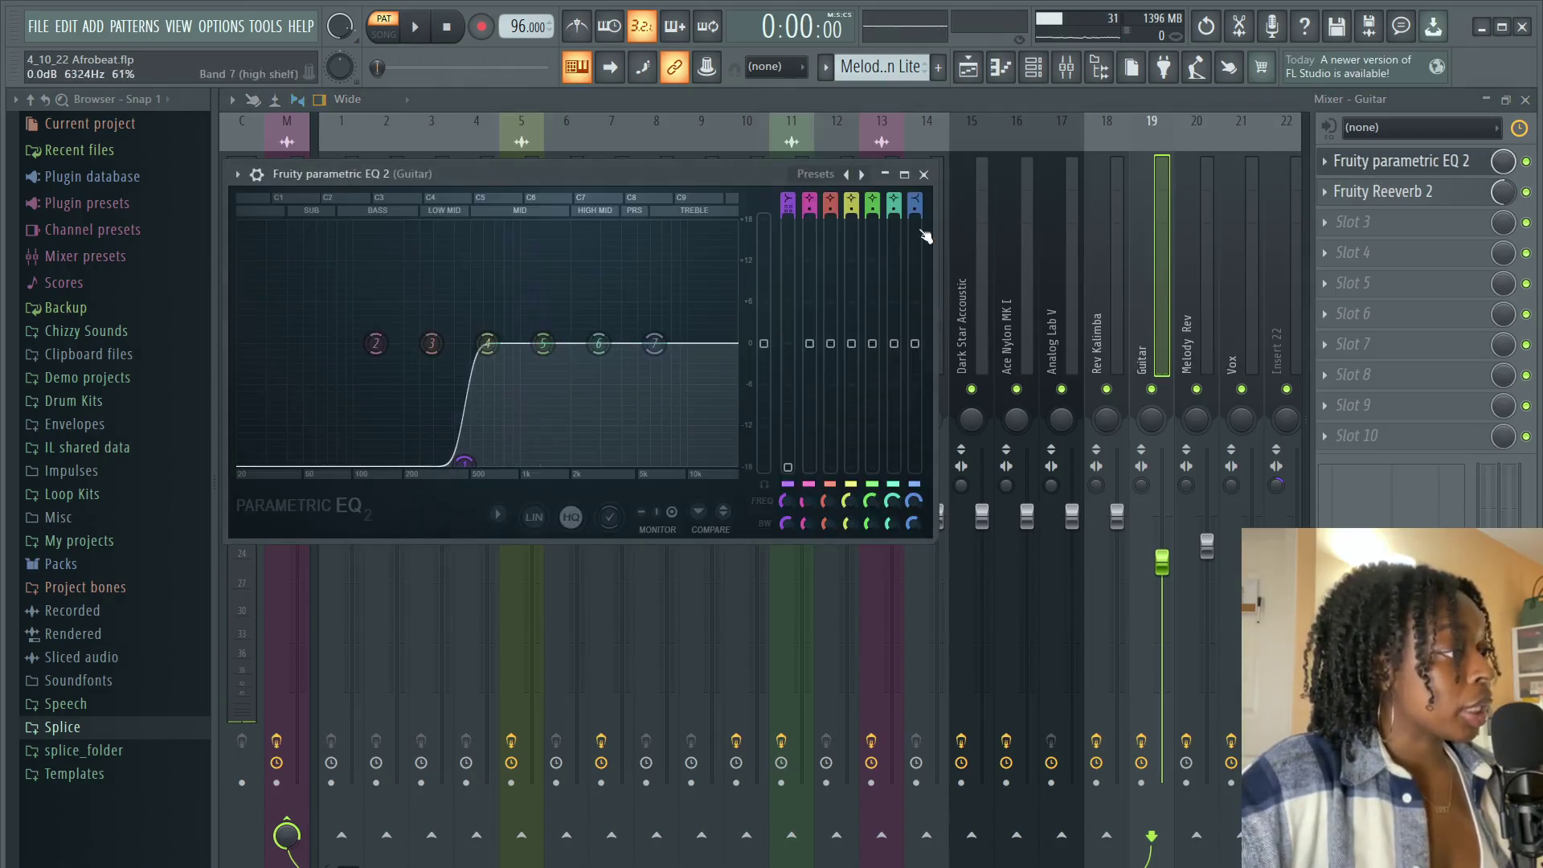
click(925, 174)
click(1354, 190)
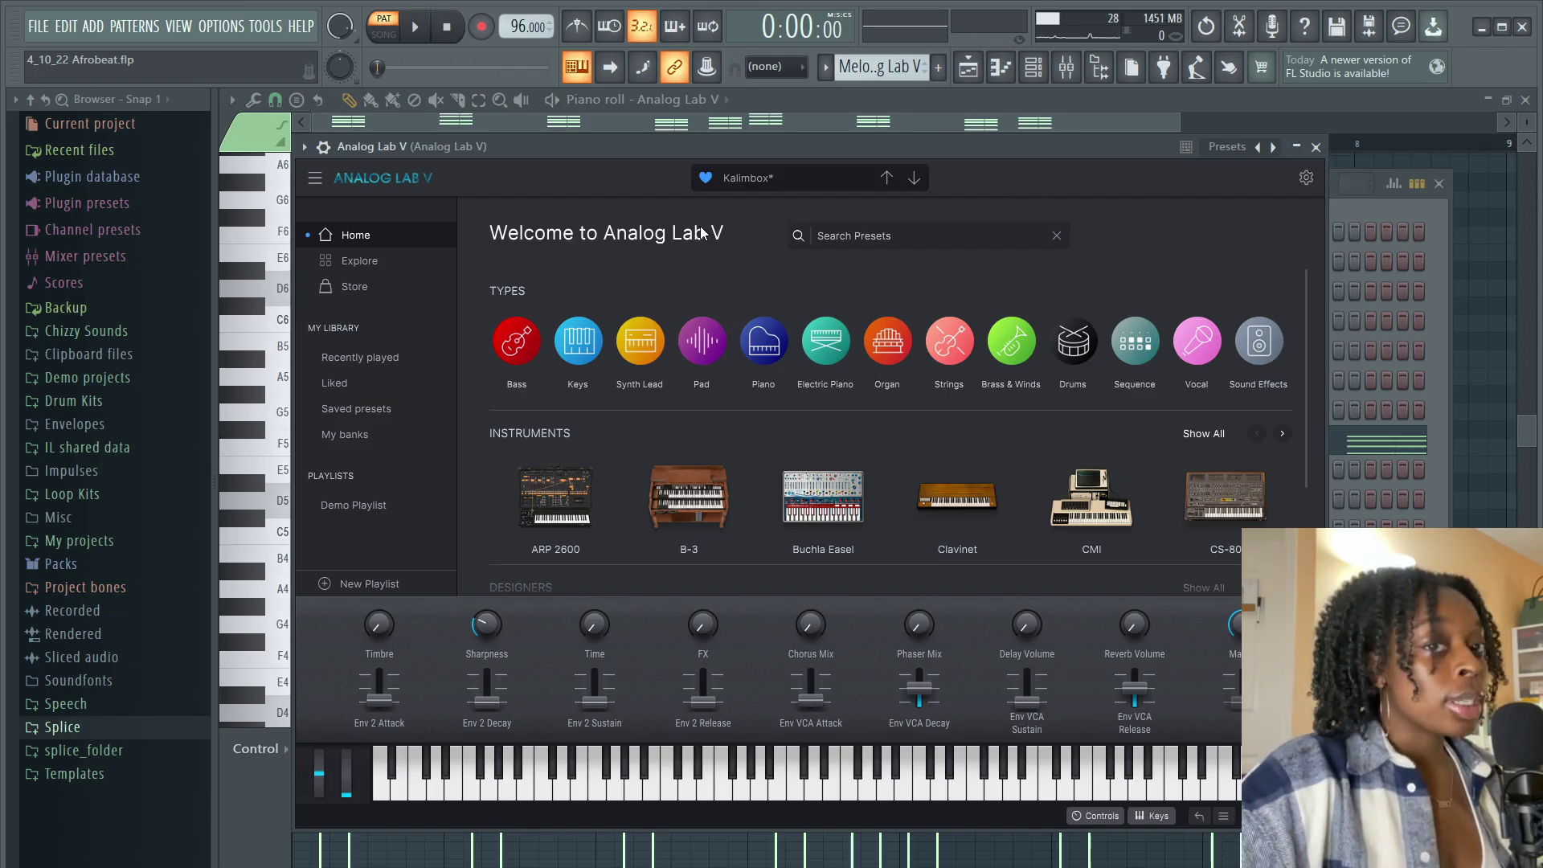
- Close the channel rack and Analog Lab V instrument, and inspect the Rev Kalimba audio clip's settings from playlist Track 5
click(1440, 183)
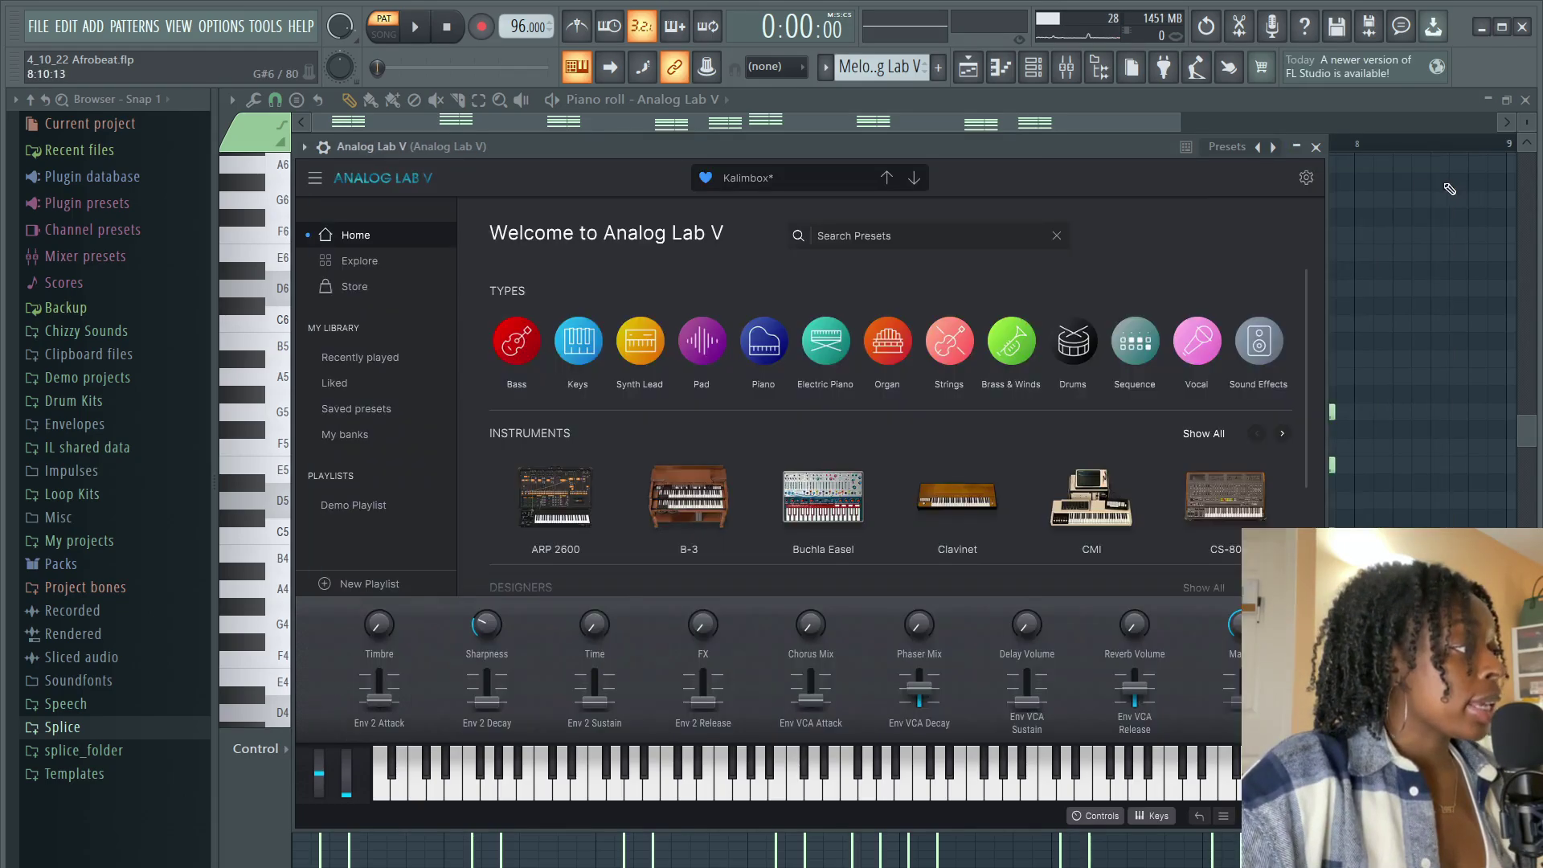
click(1316, 147)
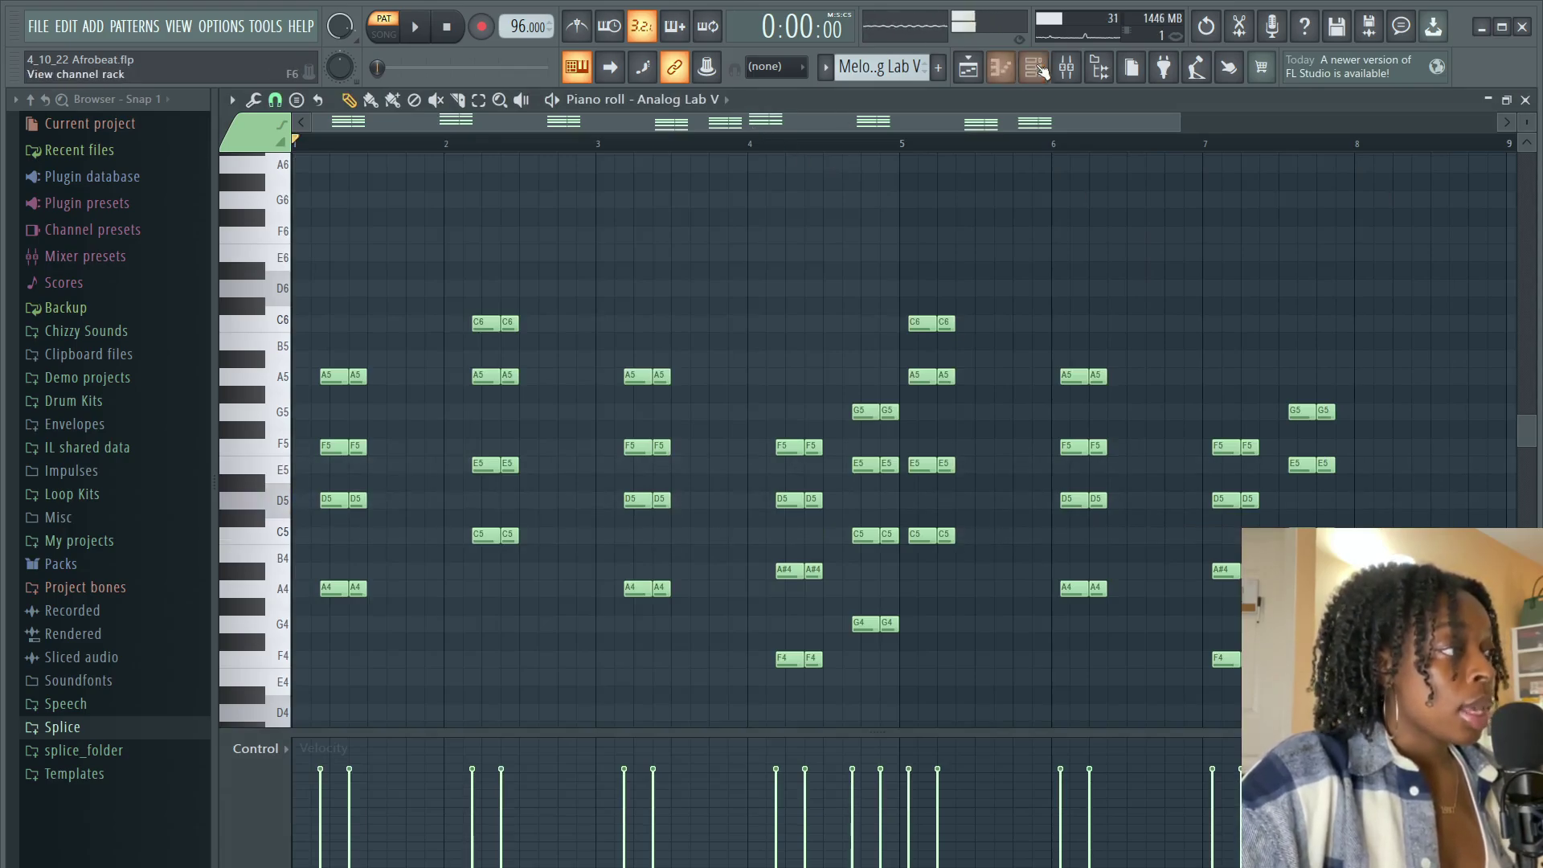
click(970, 68)
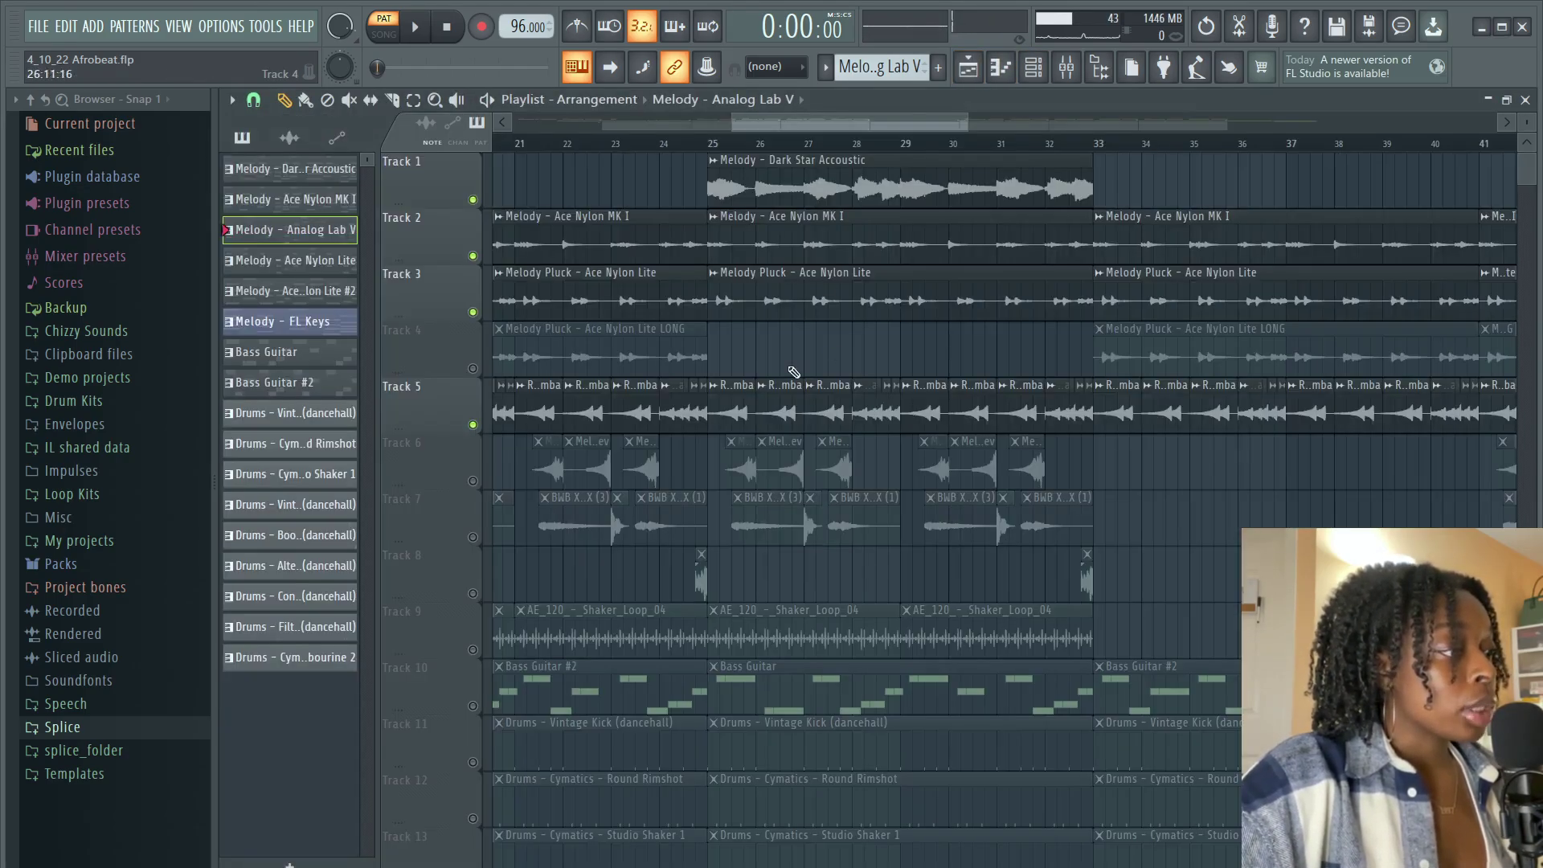
double_click(738, 398)
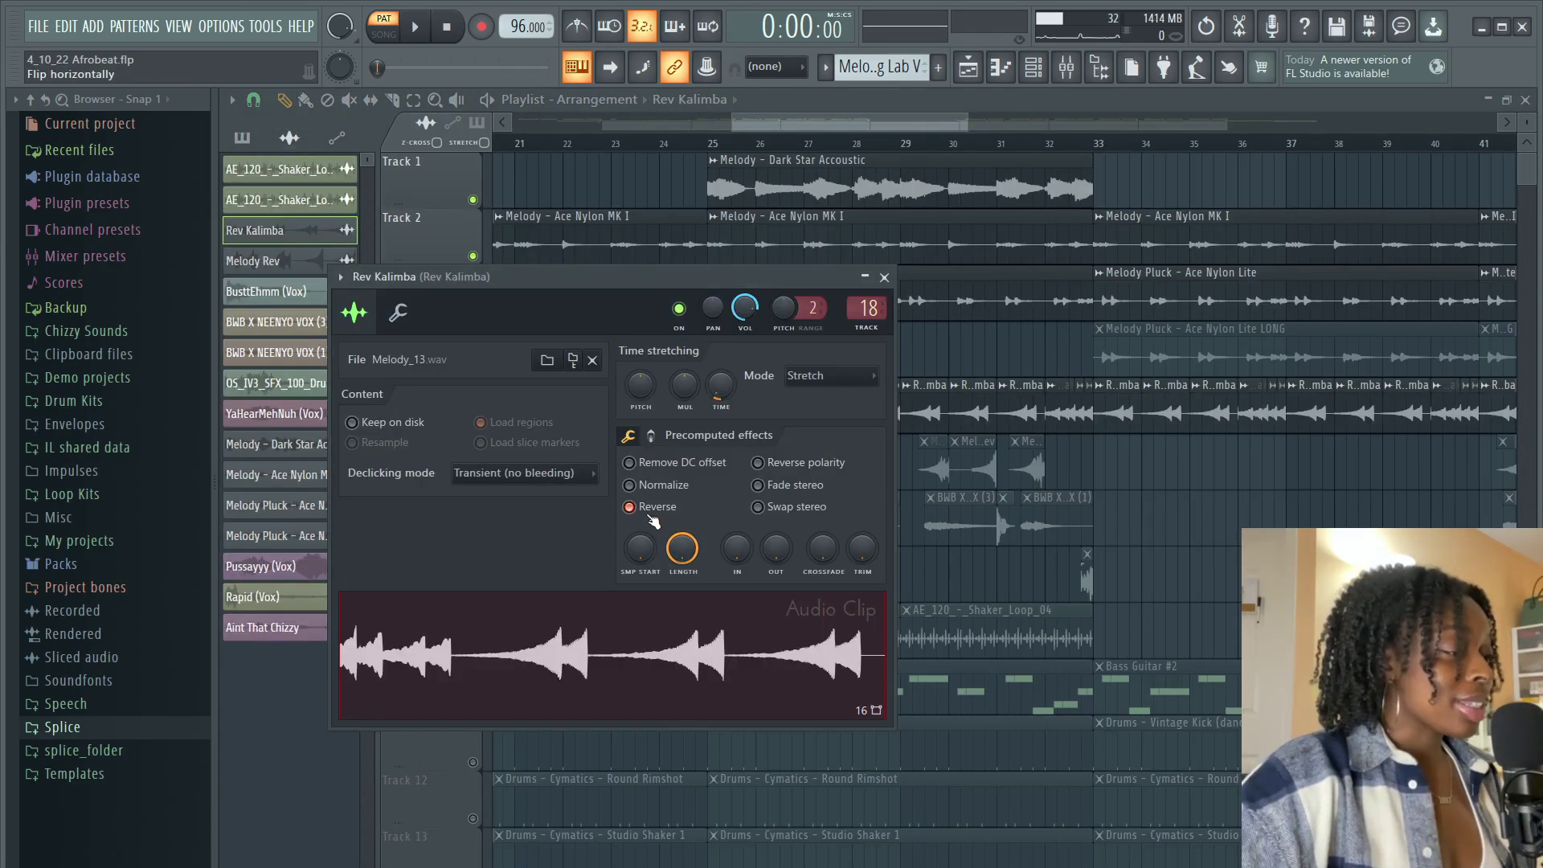
click(884, 278)
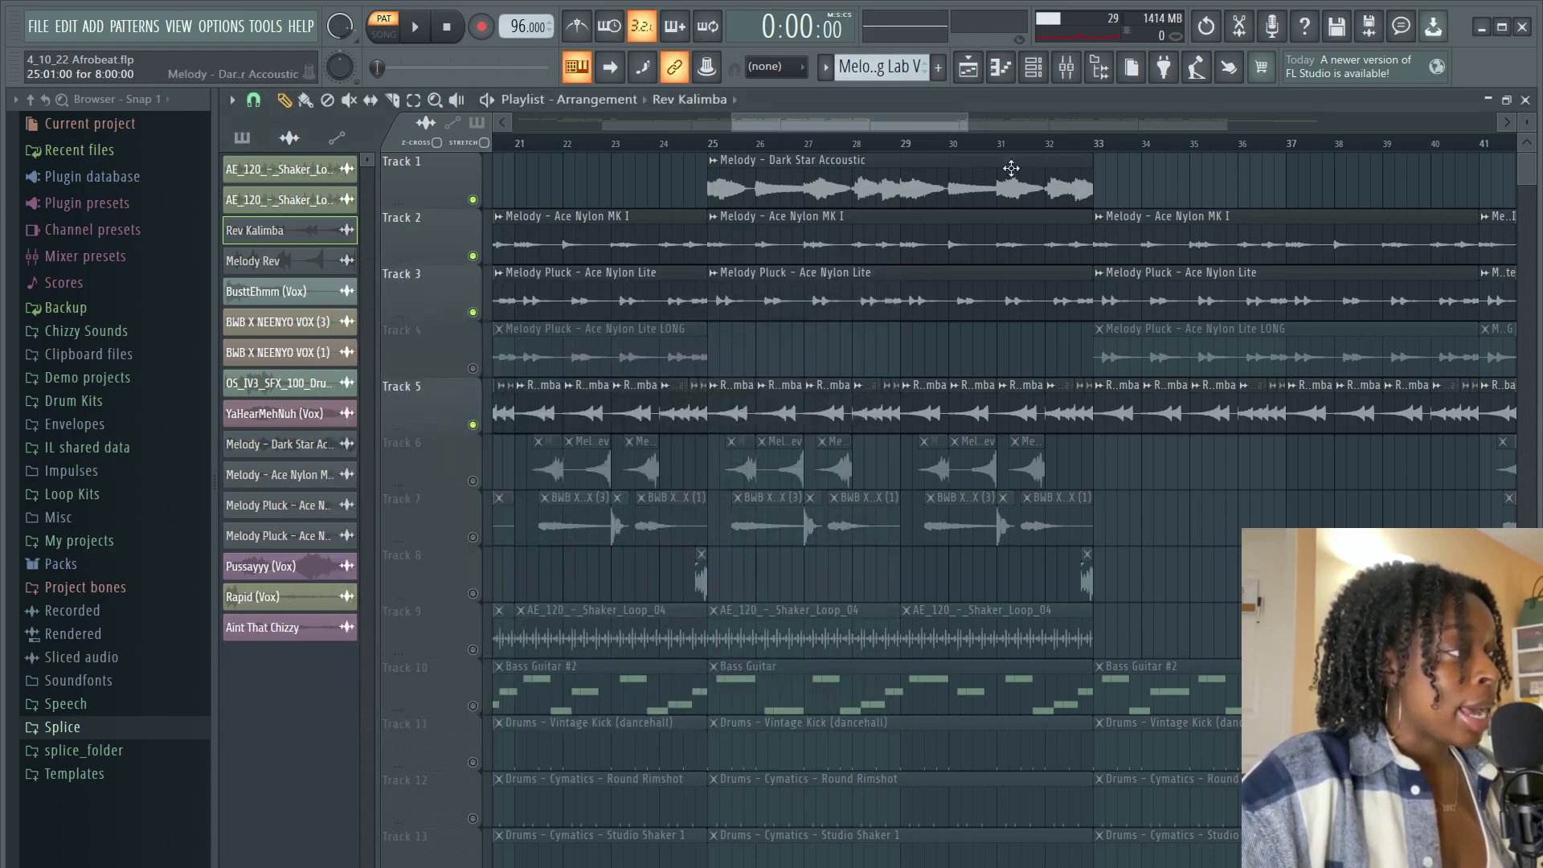
- Inspect the Fruity parametric EQ 2, Phaser, Flangus and Limiter effects on the Rev Kalimba mixer track
click(1067, 69)
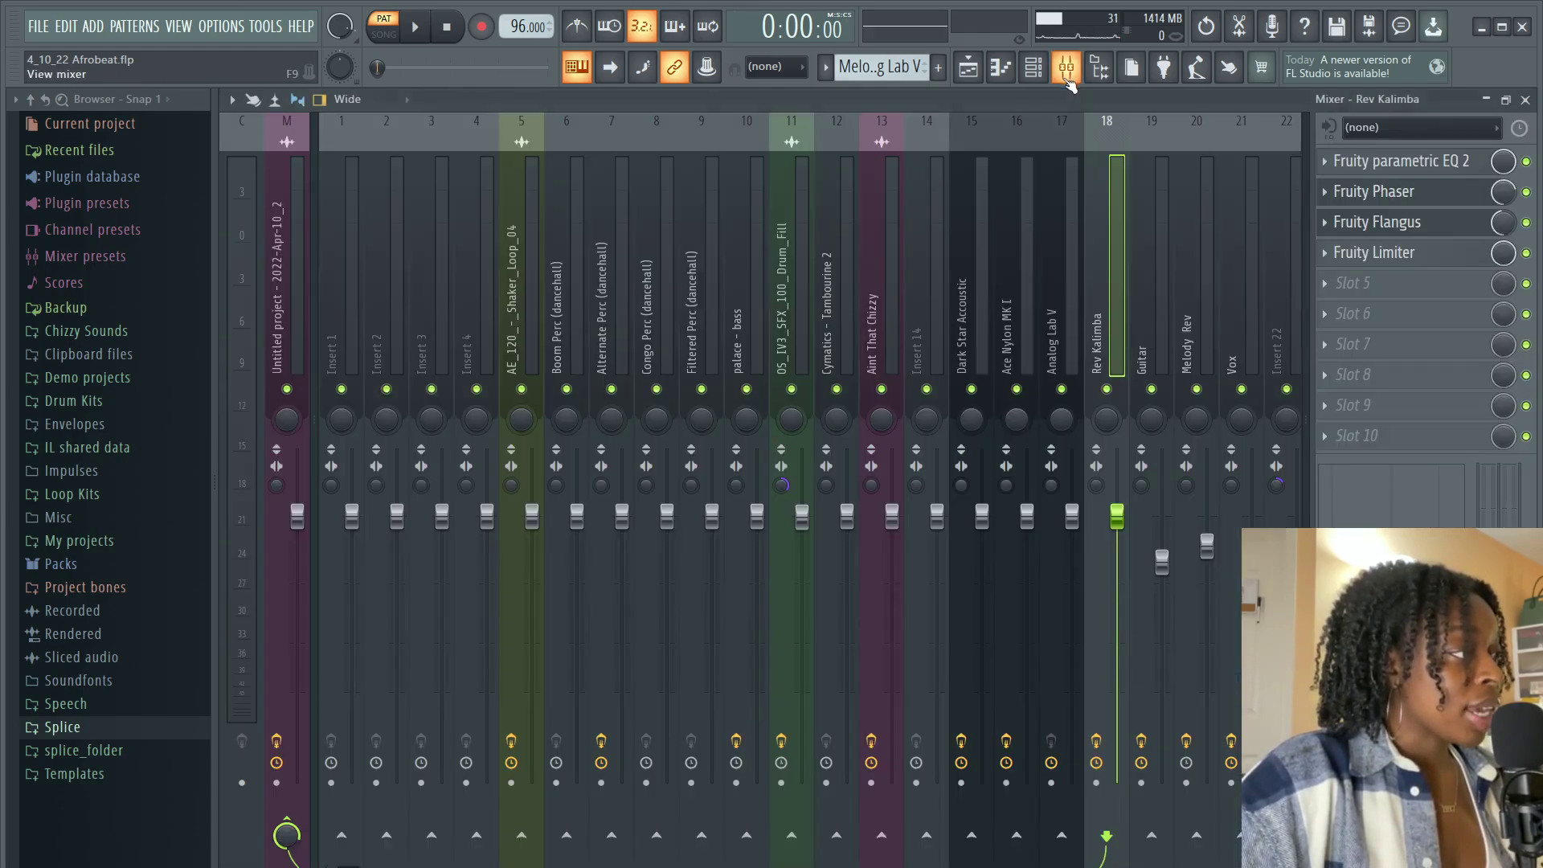
click(1411, 165)
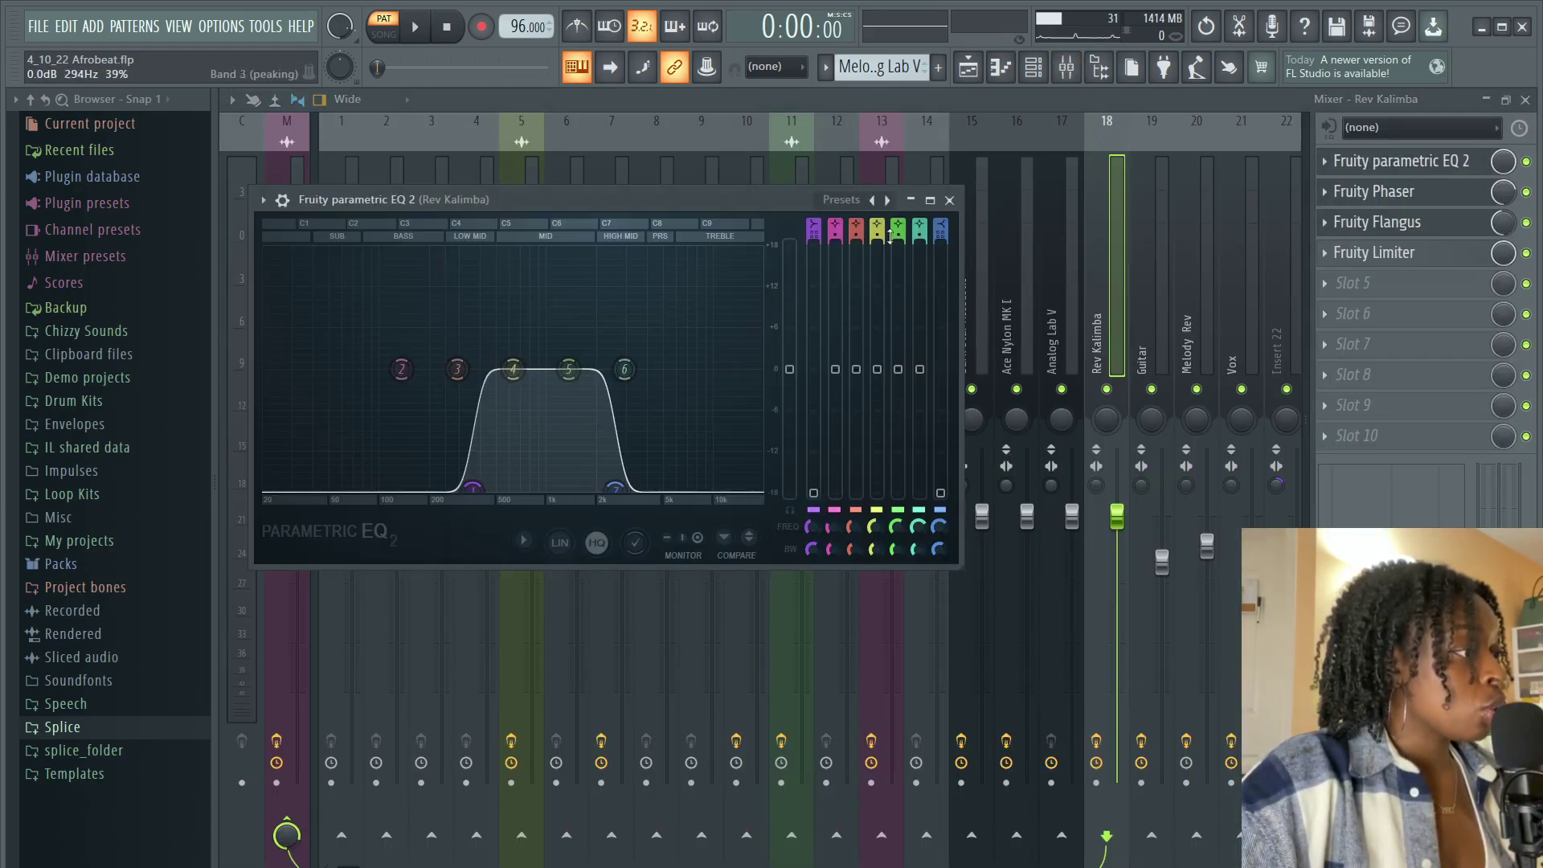
click(950, 200)
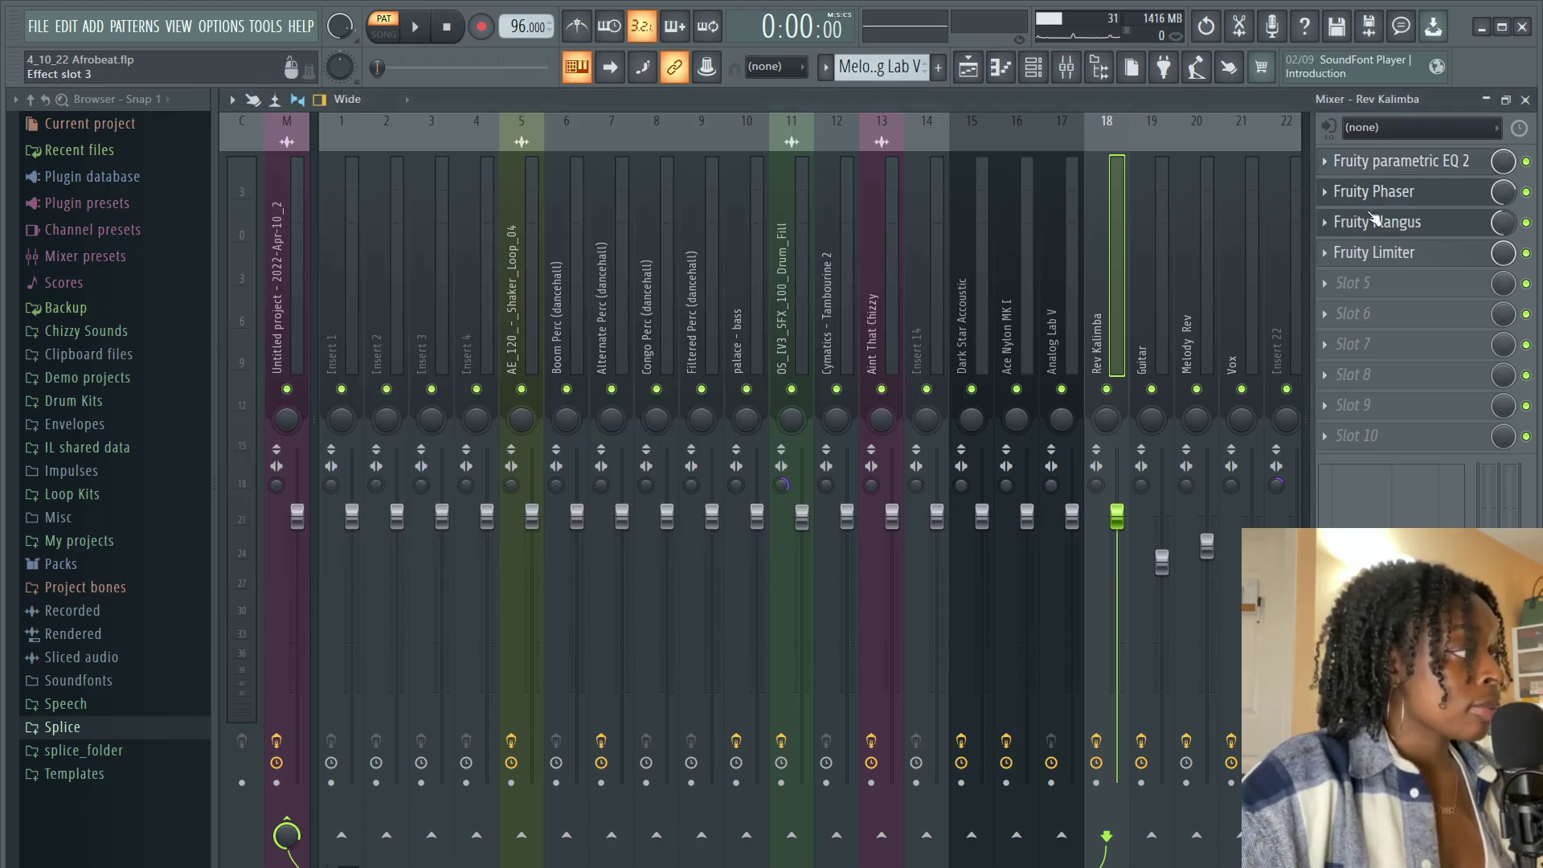
click(1403, 193)
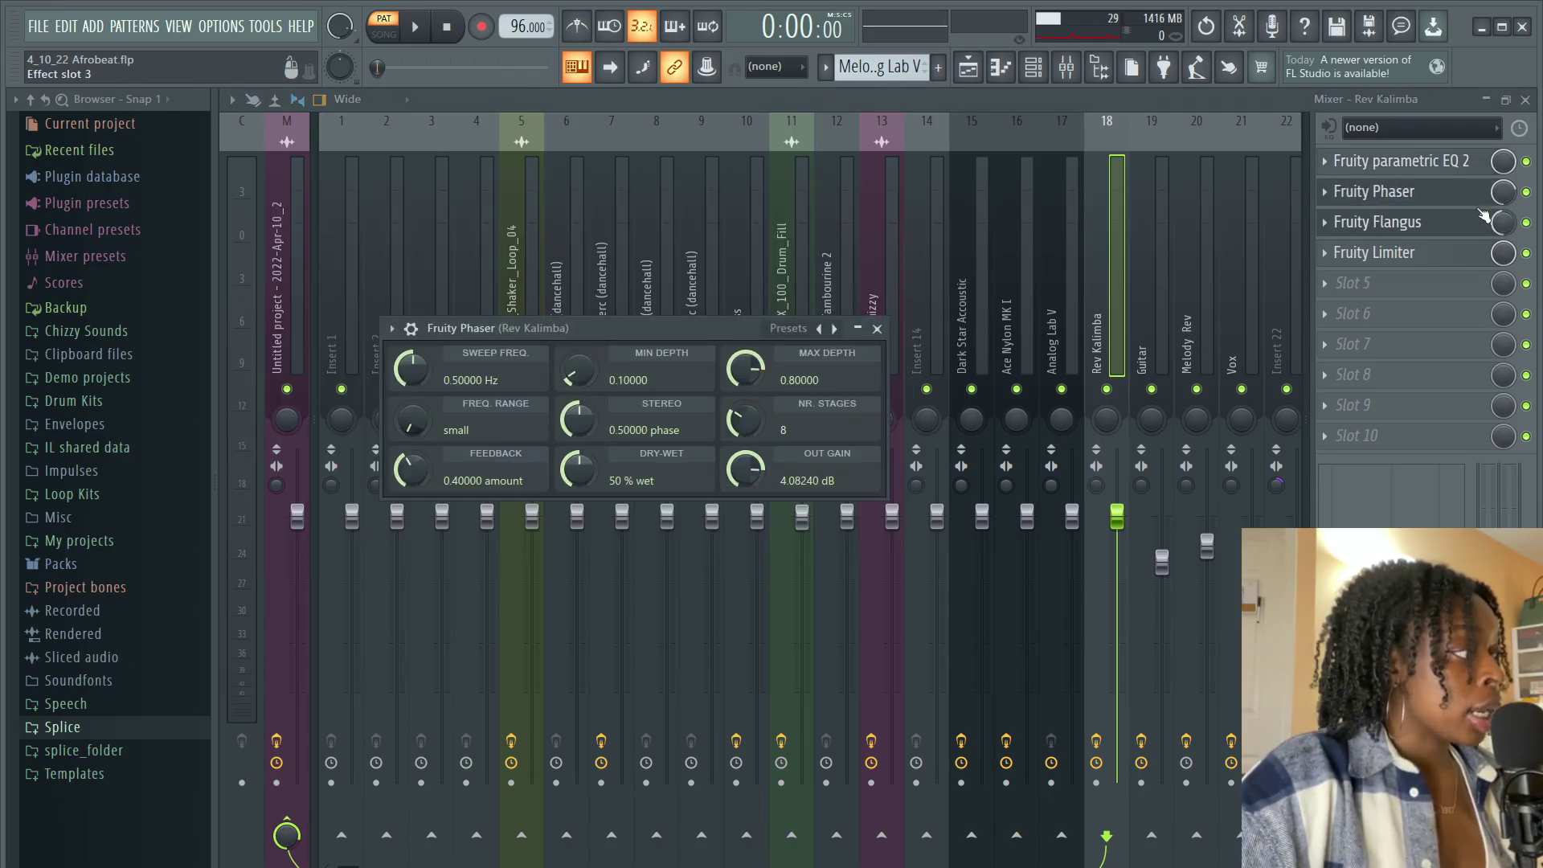
click(878, 329)
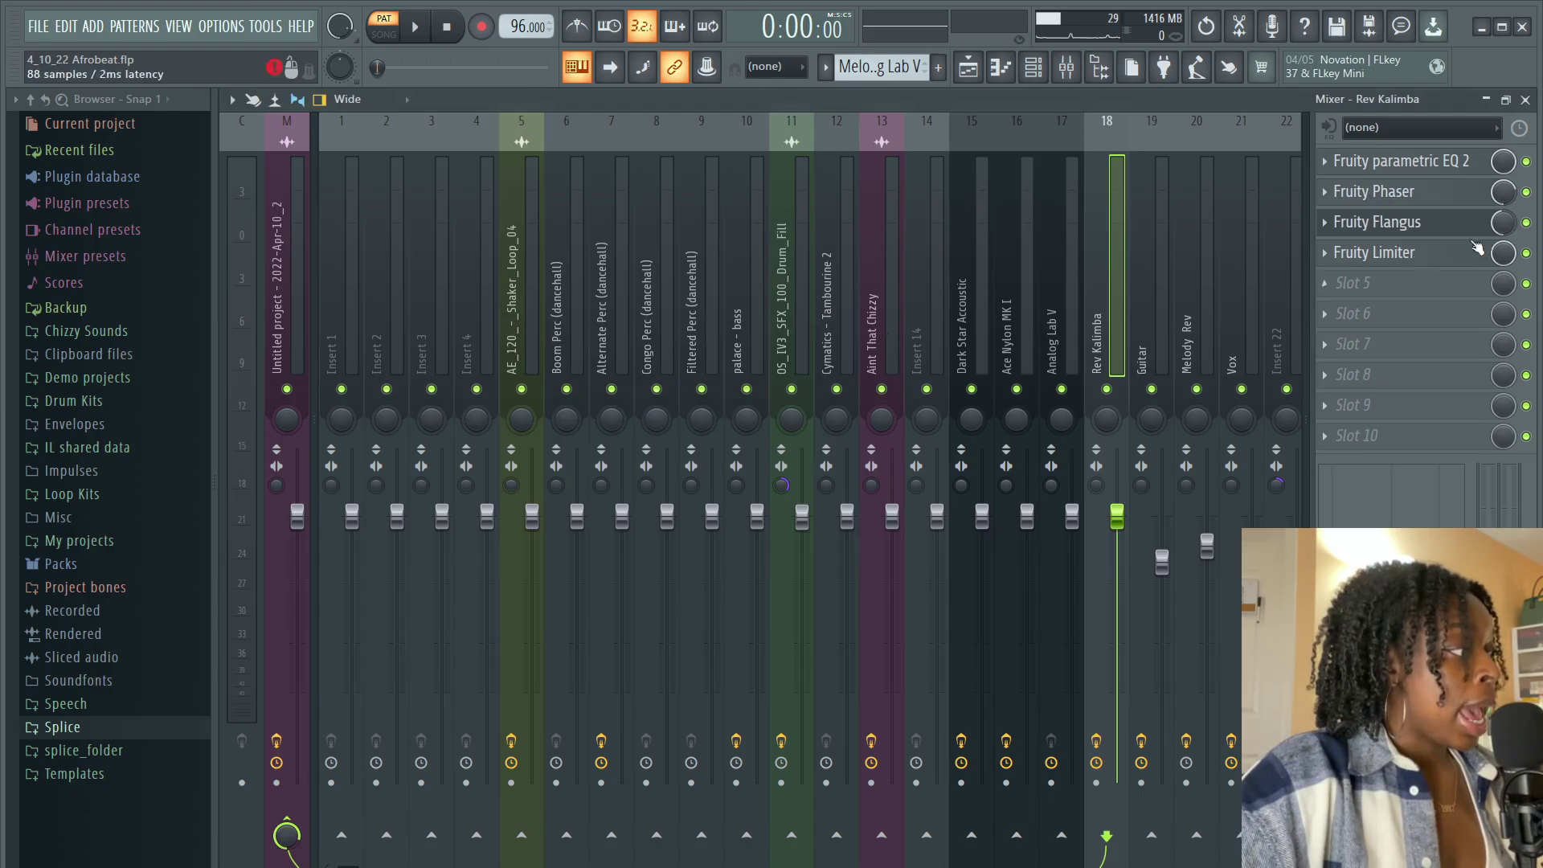
click(1417, 232)
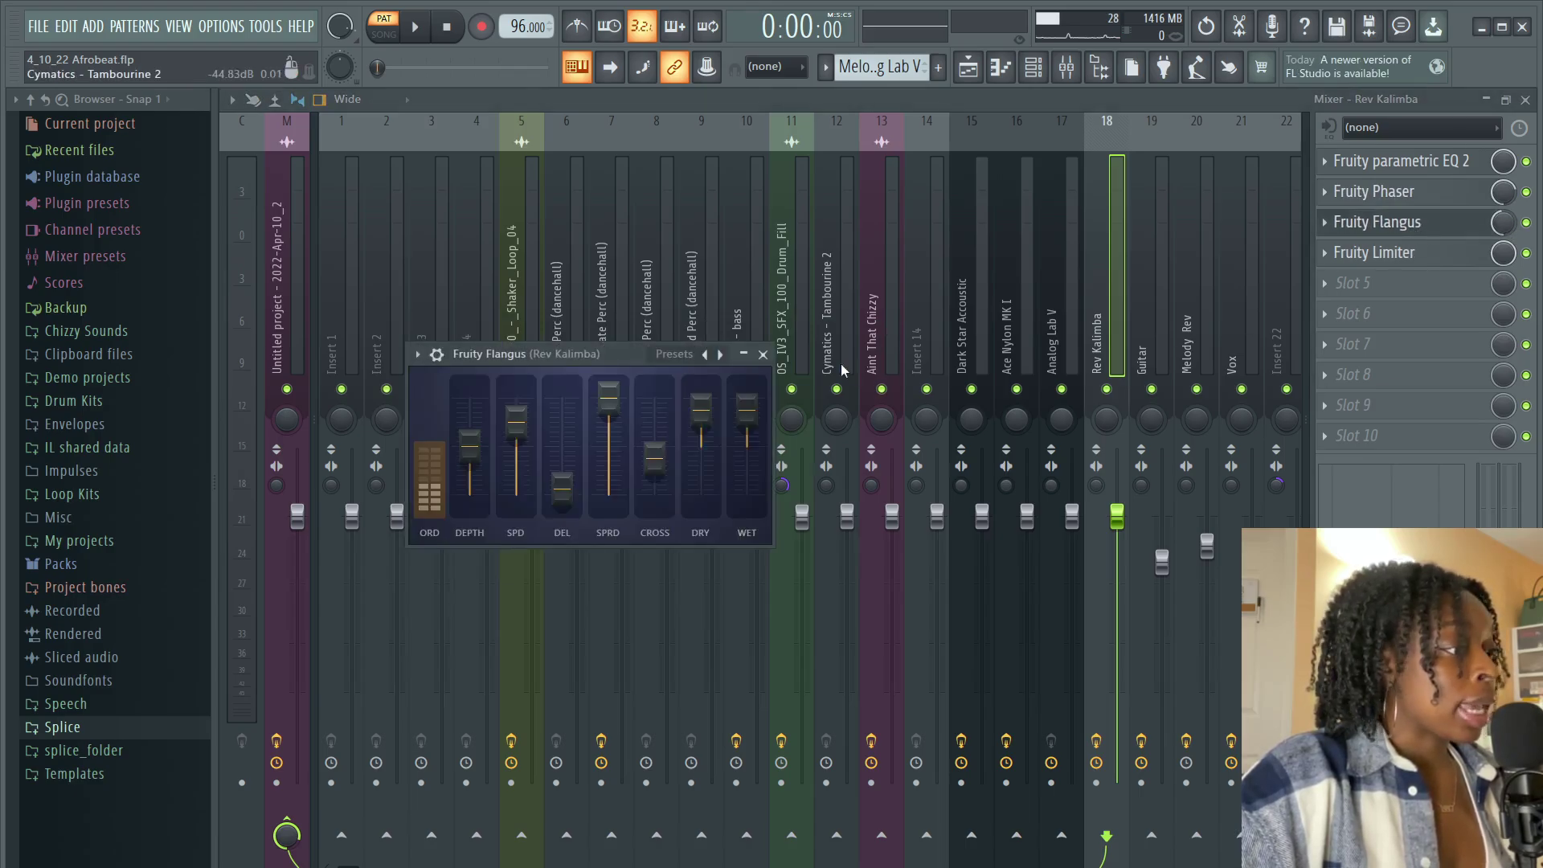
click(764, 355)
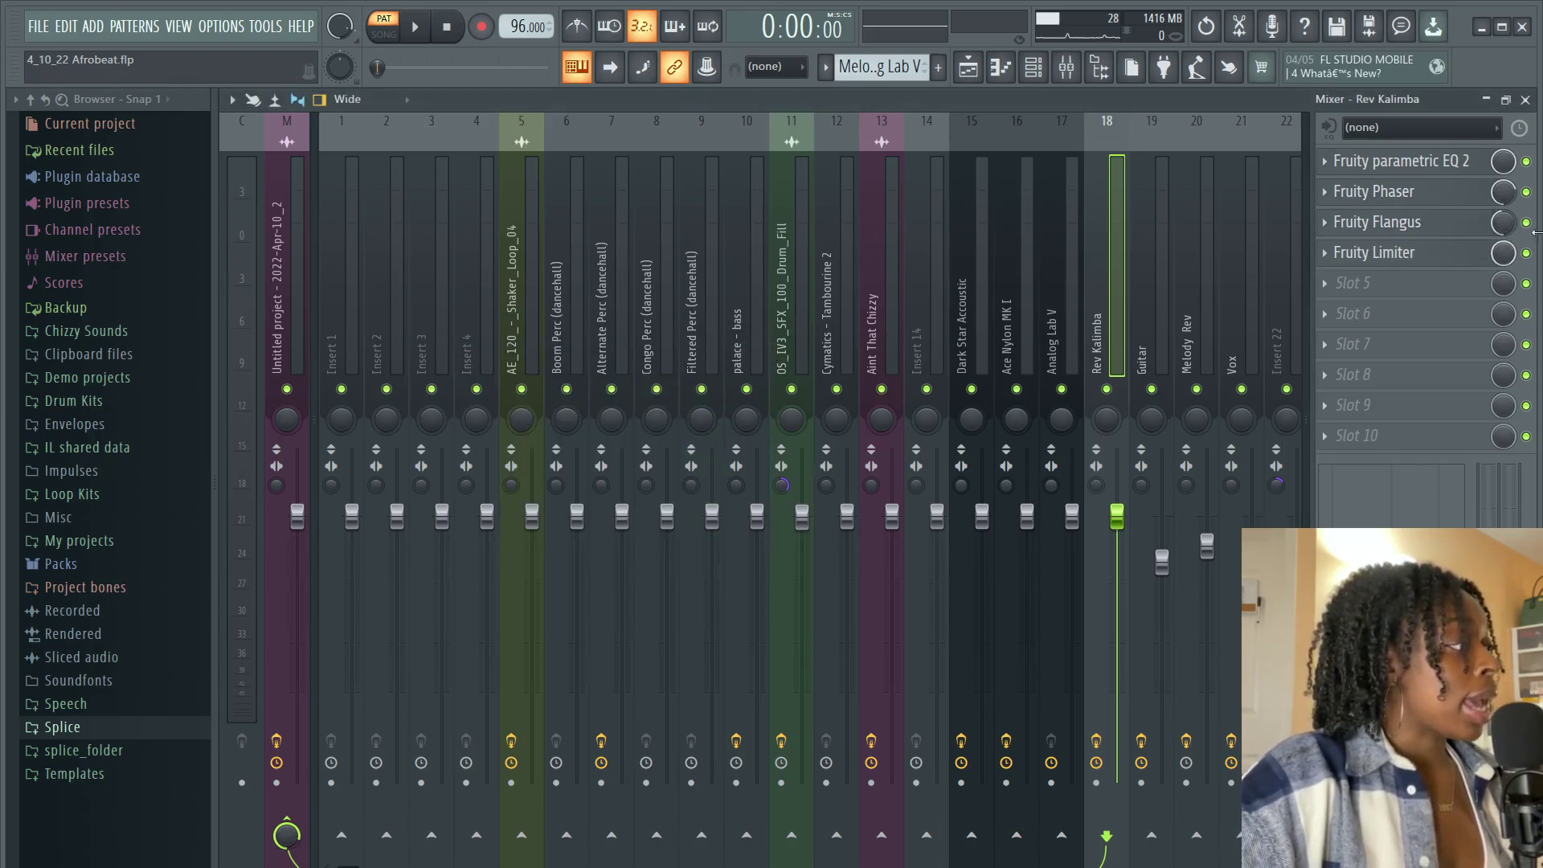
click(1403, 259)
click(851, 176)
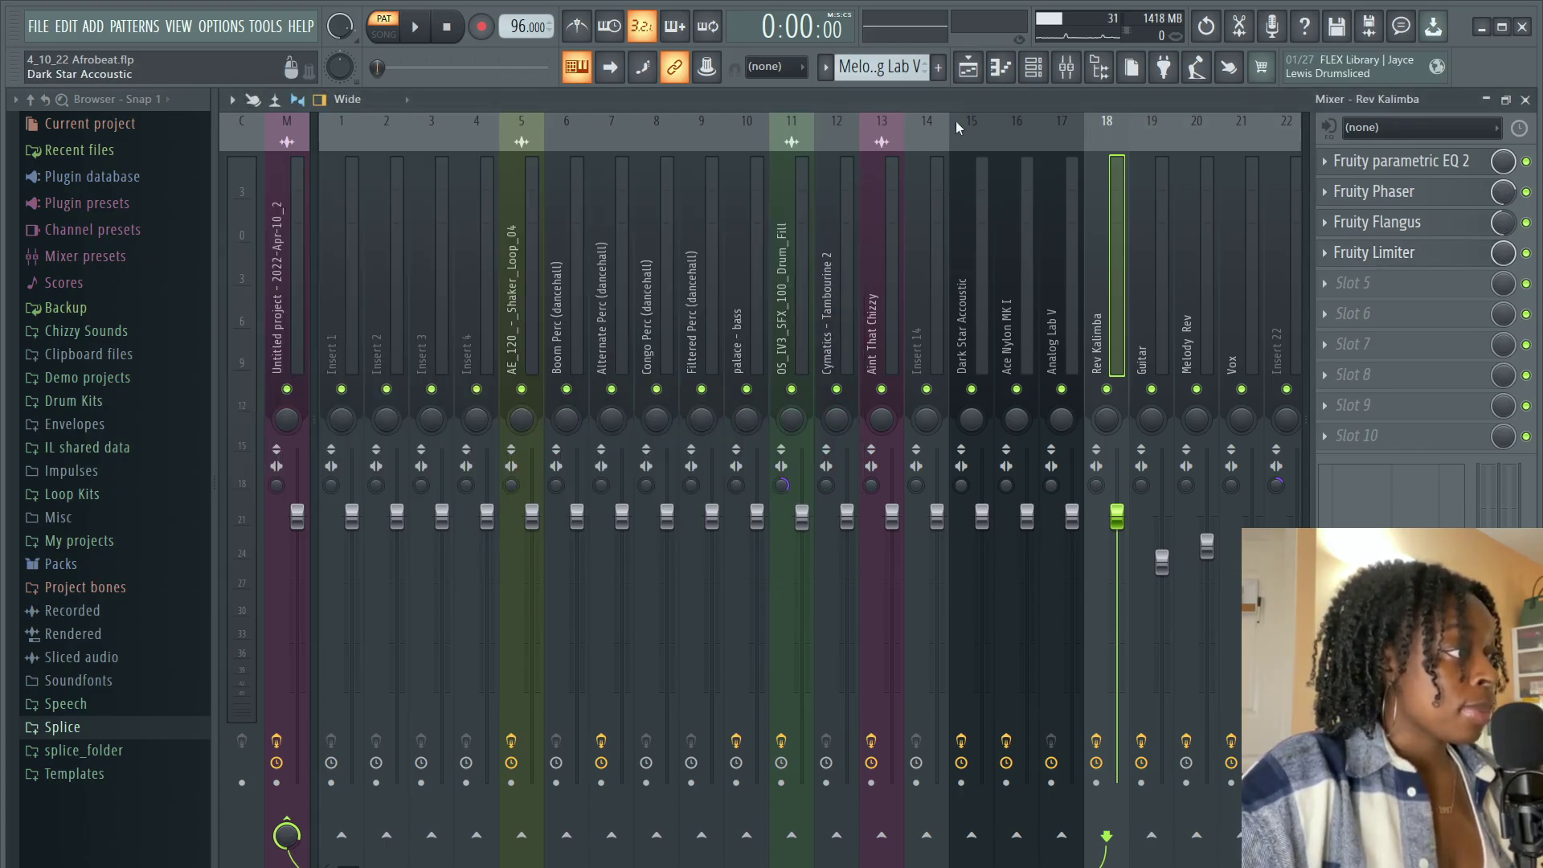
- Mute playlist Tracks 1, 2 and 3 and play the Rev Kalimba clips on Track 5
click(968, 67)
scroll(733, 145, up, 3)
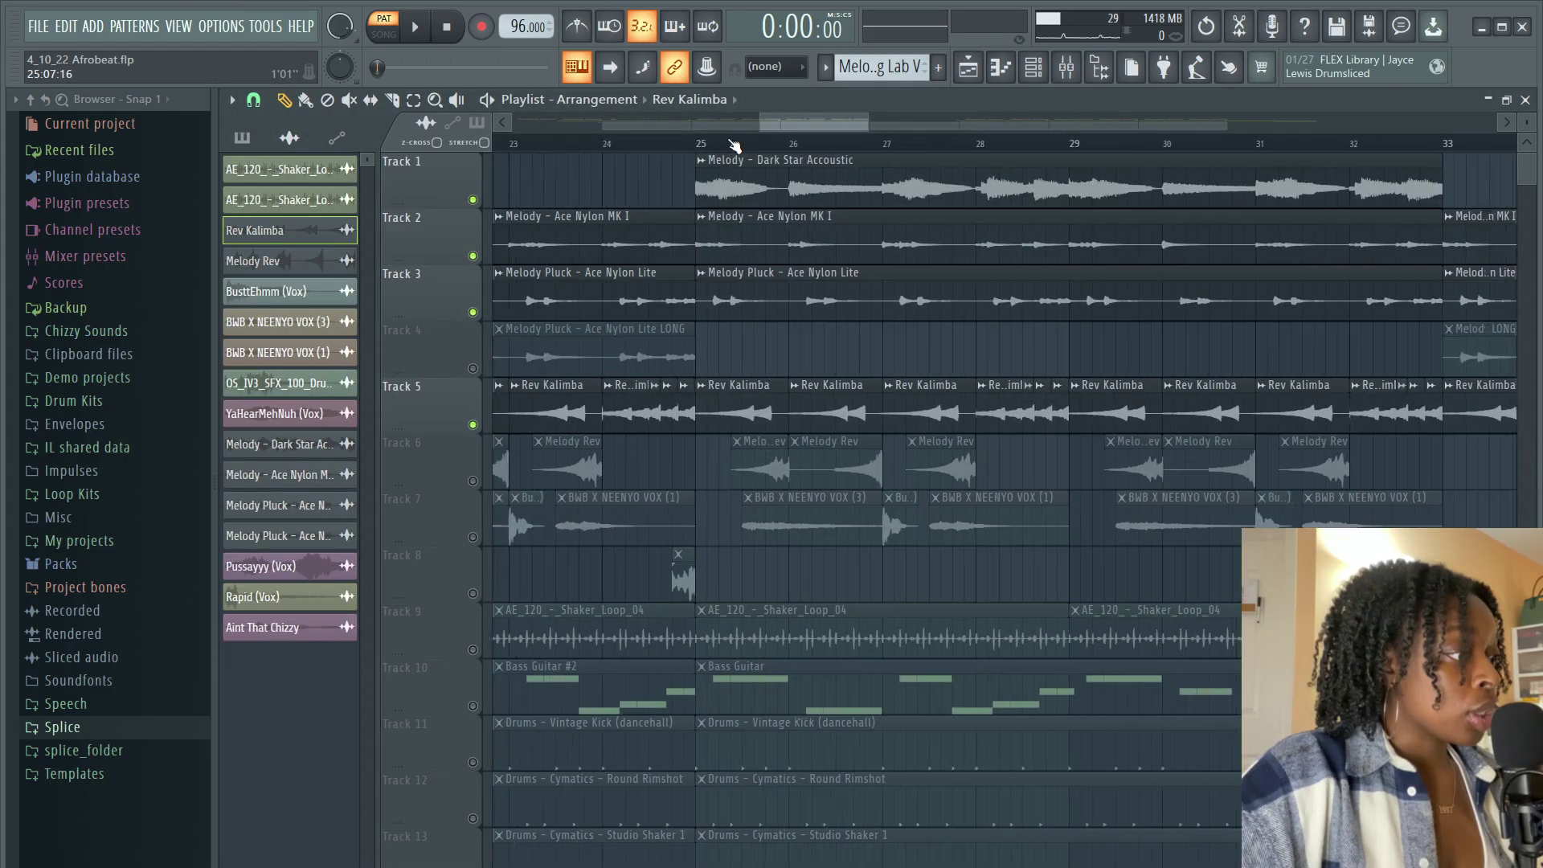
drag(788, 132, 807, 132)
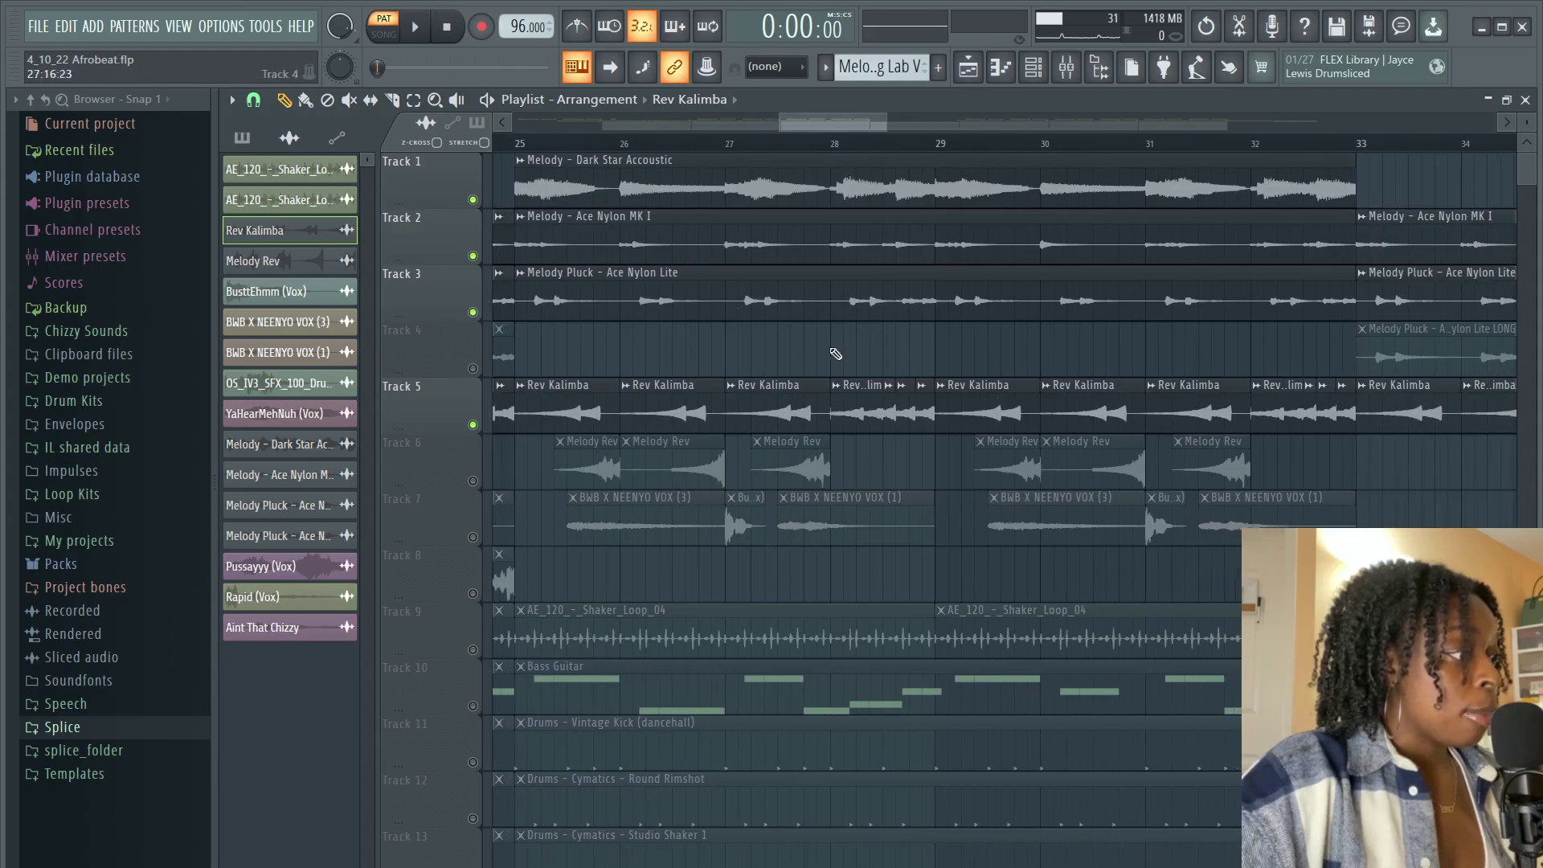
click(472, 313)
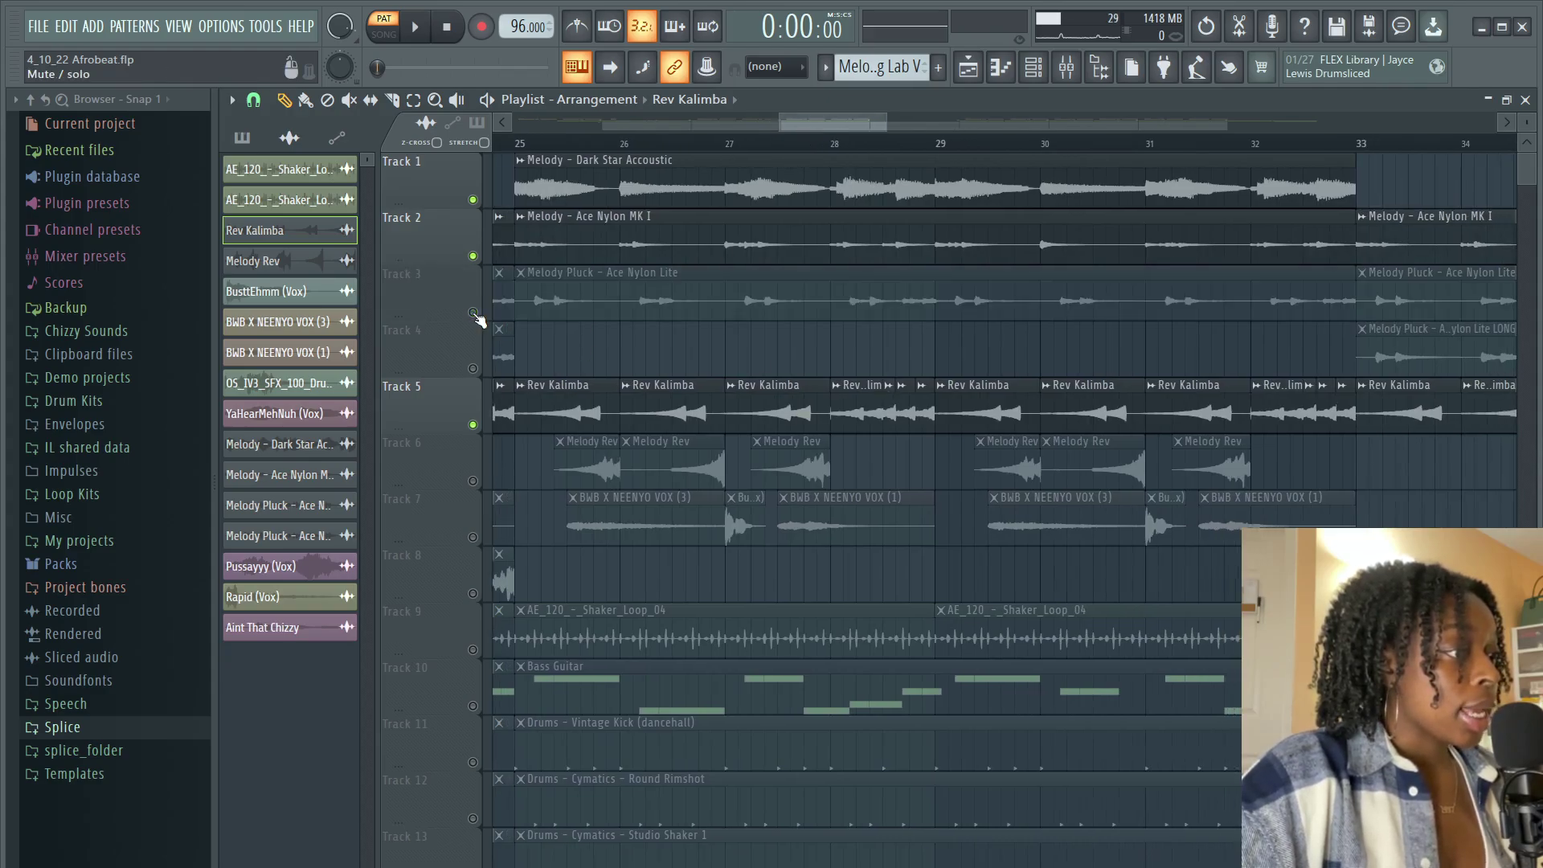
click(472, 256)
click(473, 199)
click(623, 170)
key(space)
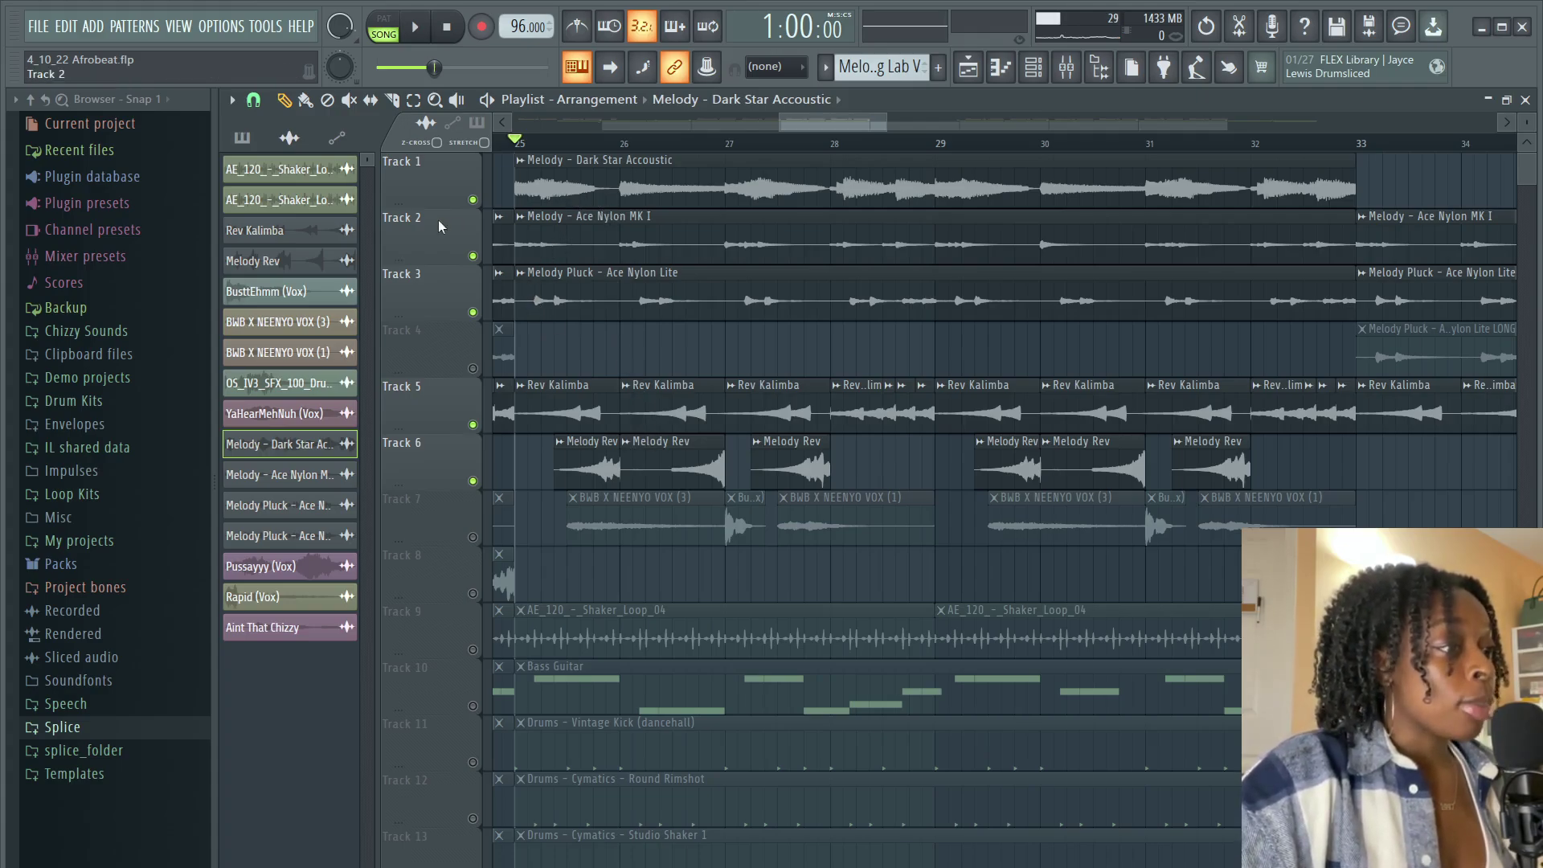
- Inspect the Melody Rev audio clip's settings, and play playlist Track 6 in solo from bar 25
double_click(598, 465)
click(935, 328)
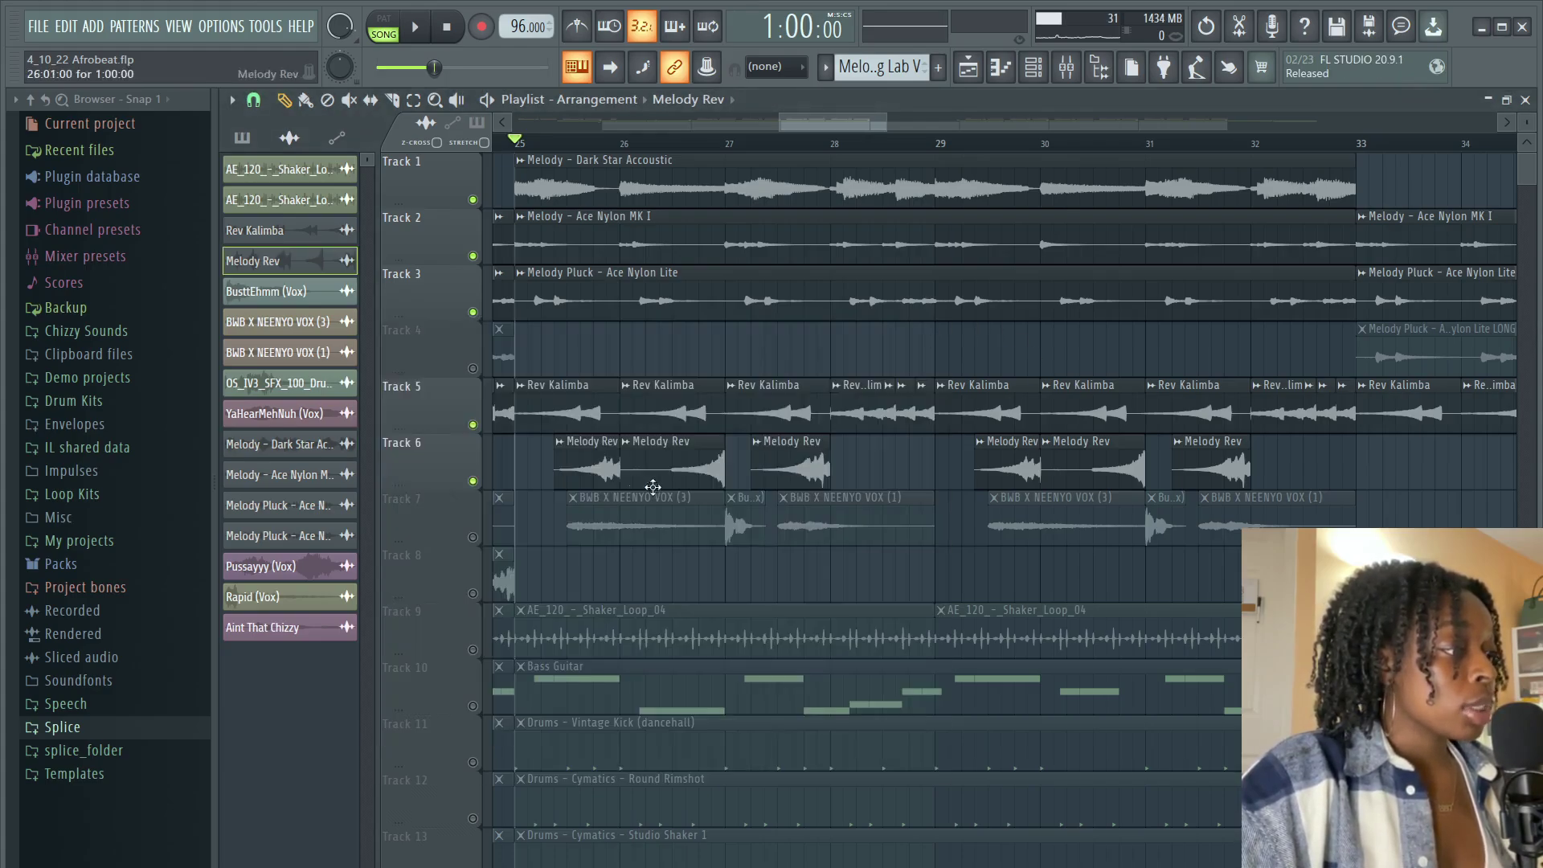
right_click(473, 481)
key(space)
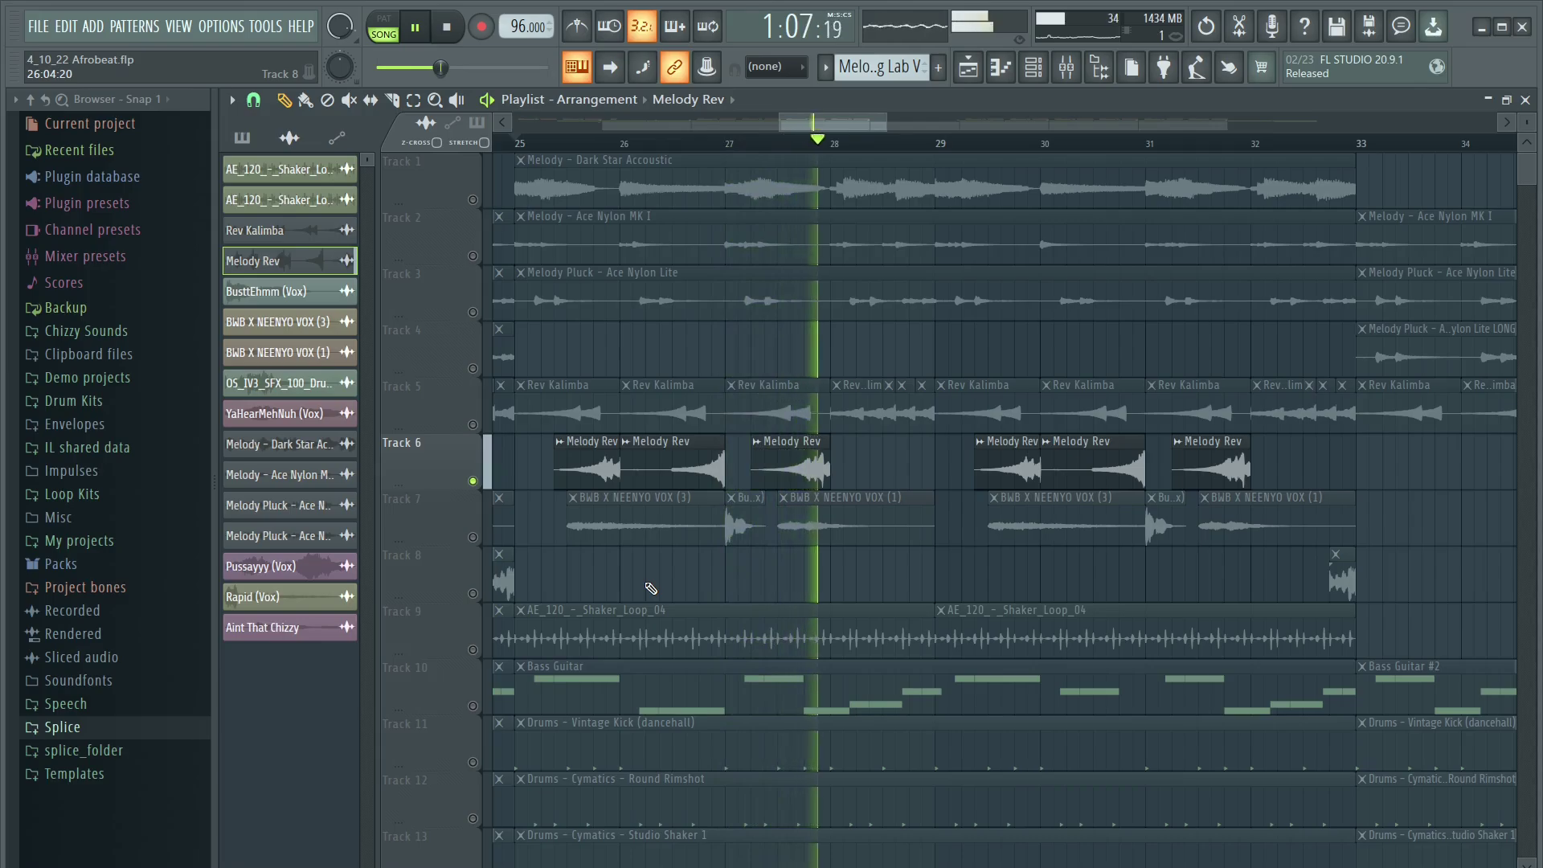
key(space)
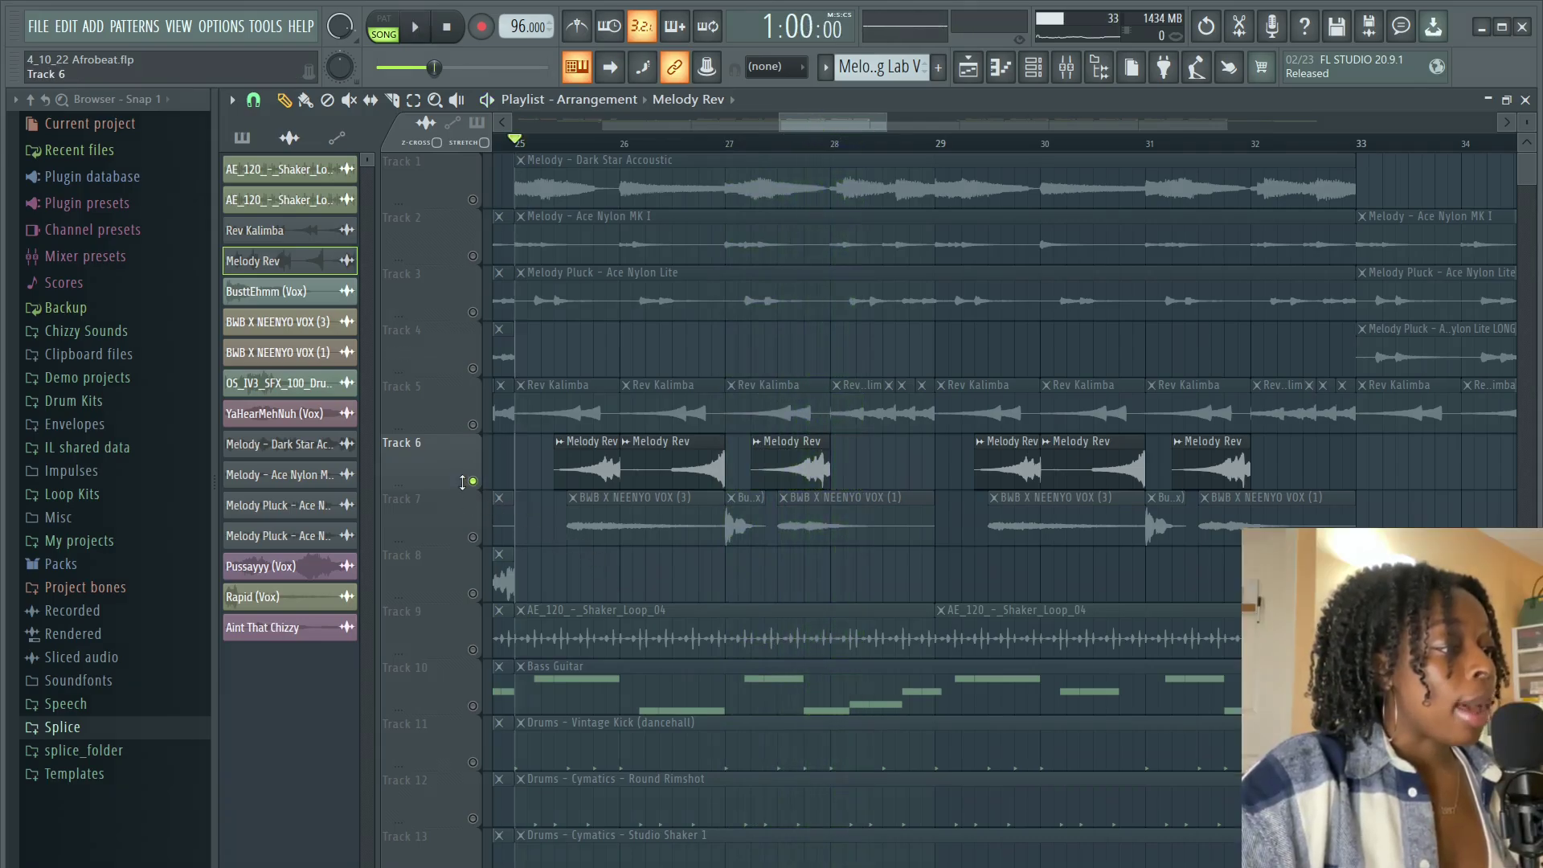
- Unmute playlist Tracks 1 to 5 alongside the Melody Rev track
click(473, 313)
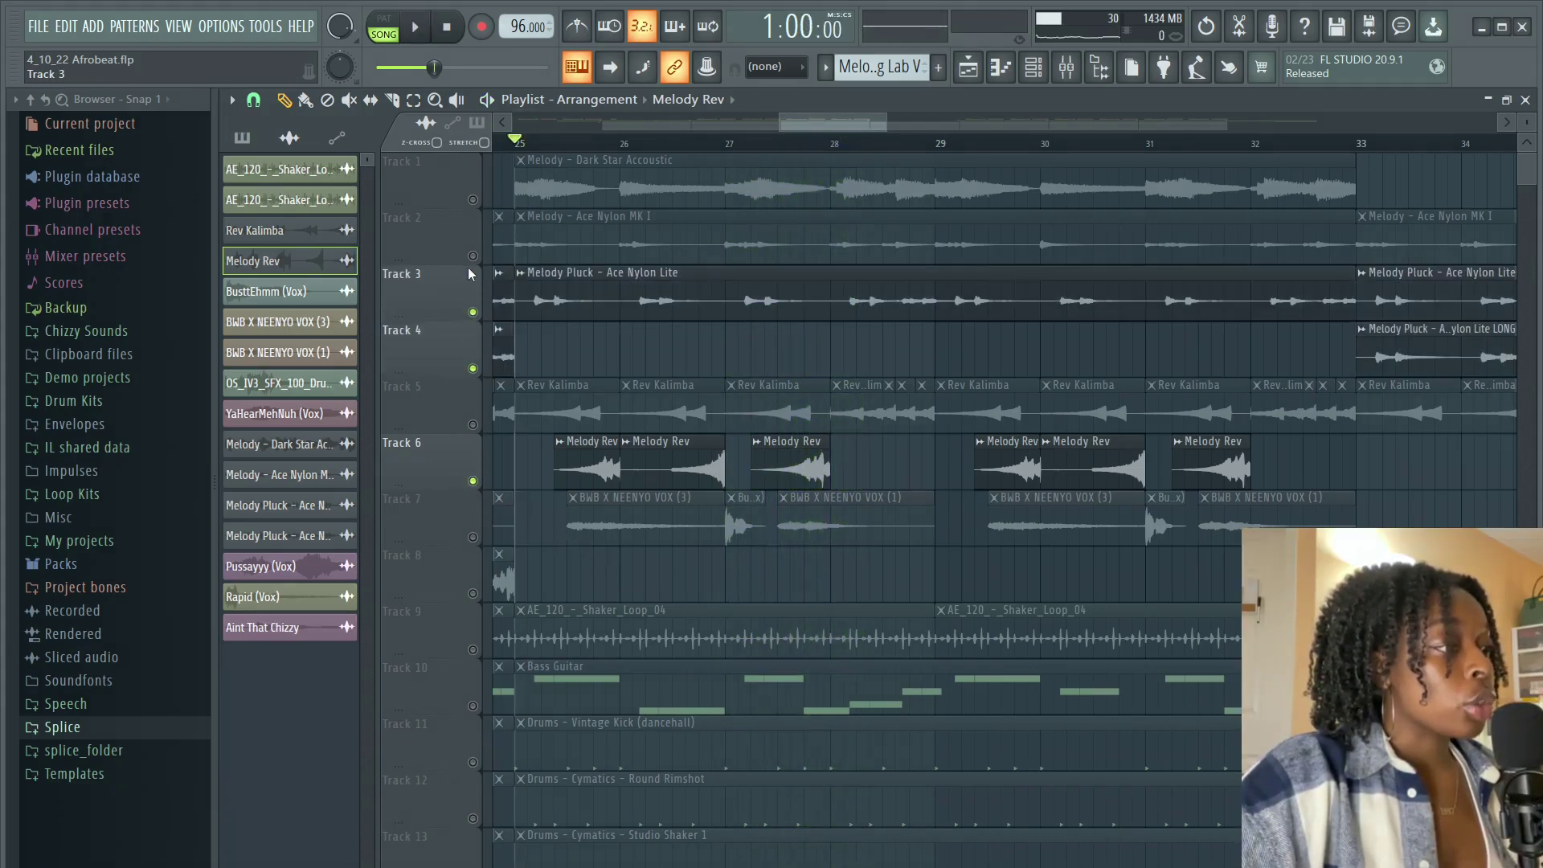
click(473, 255)
click(472, 200)
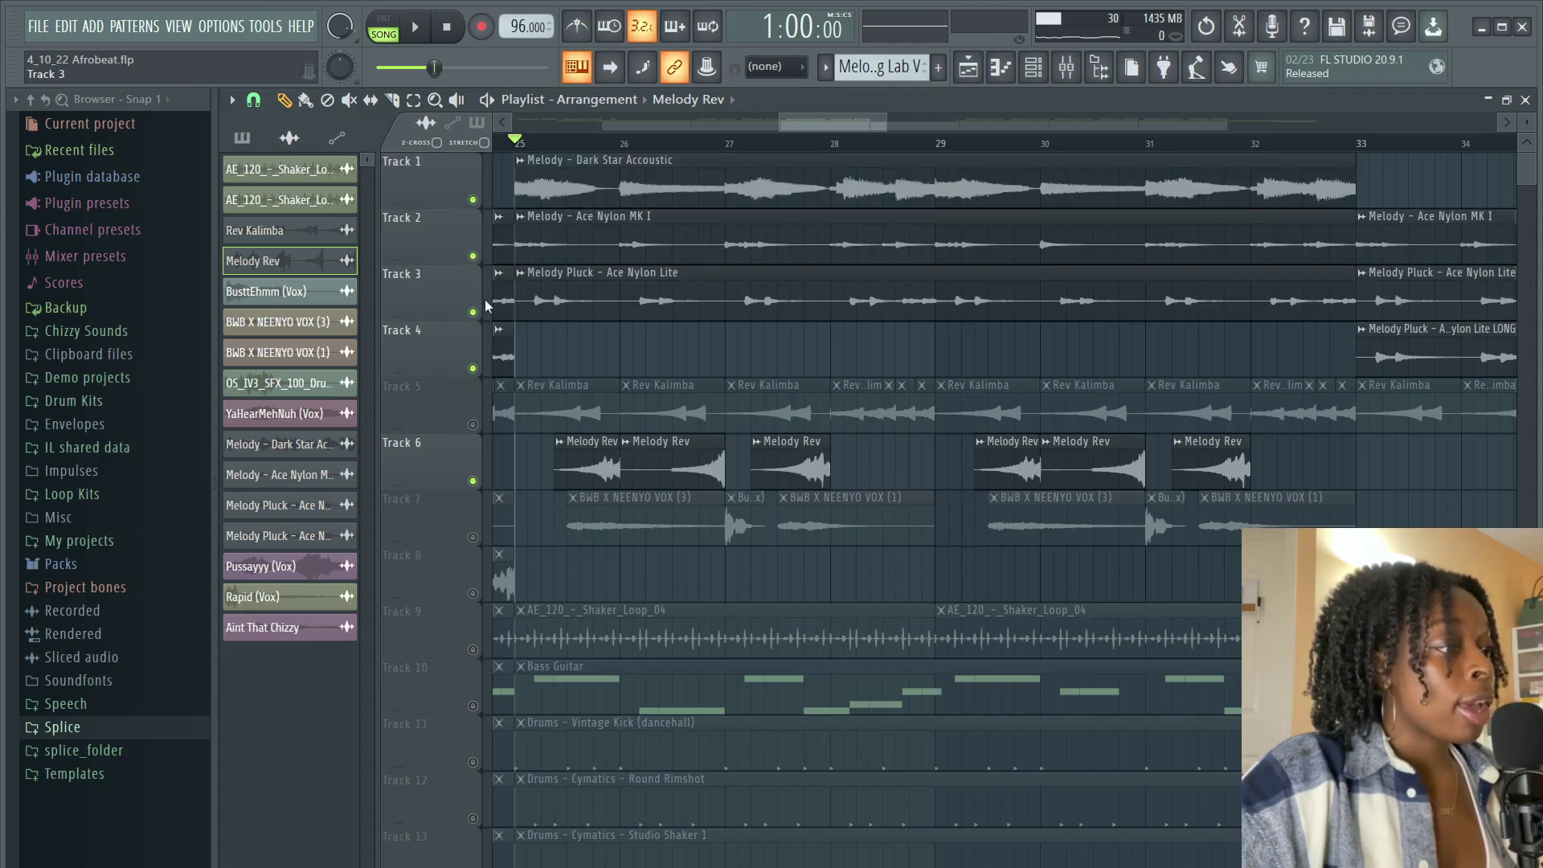
click(473, 425)
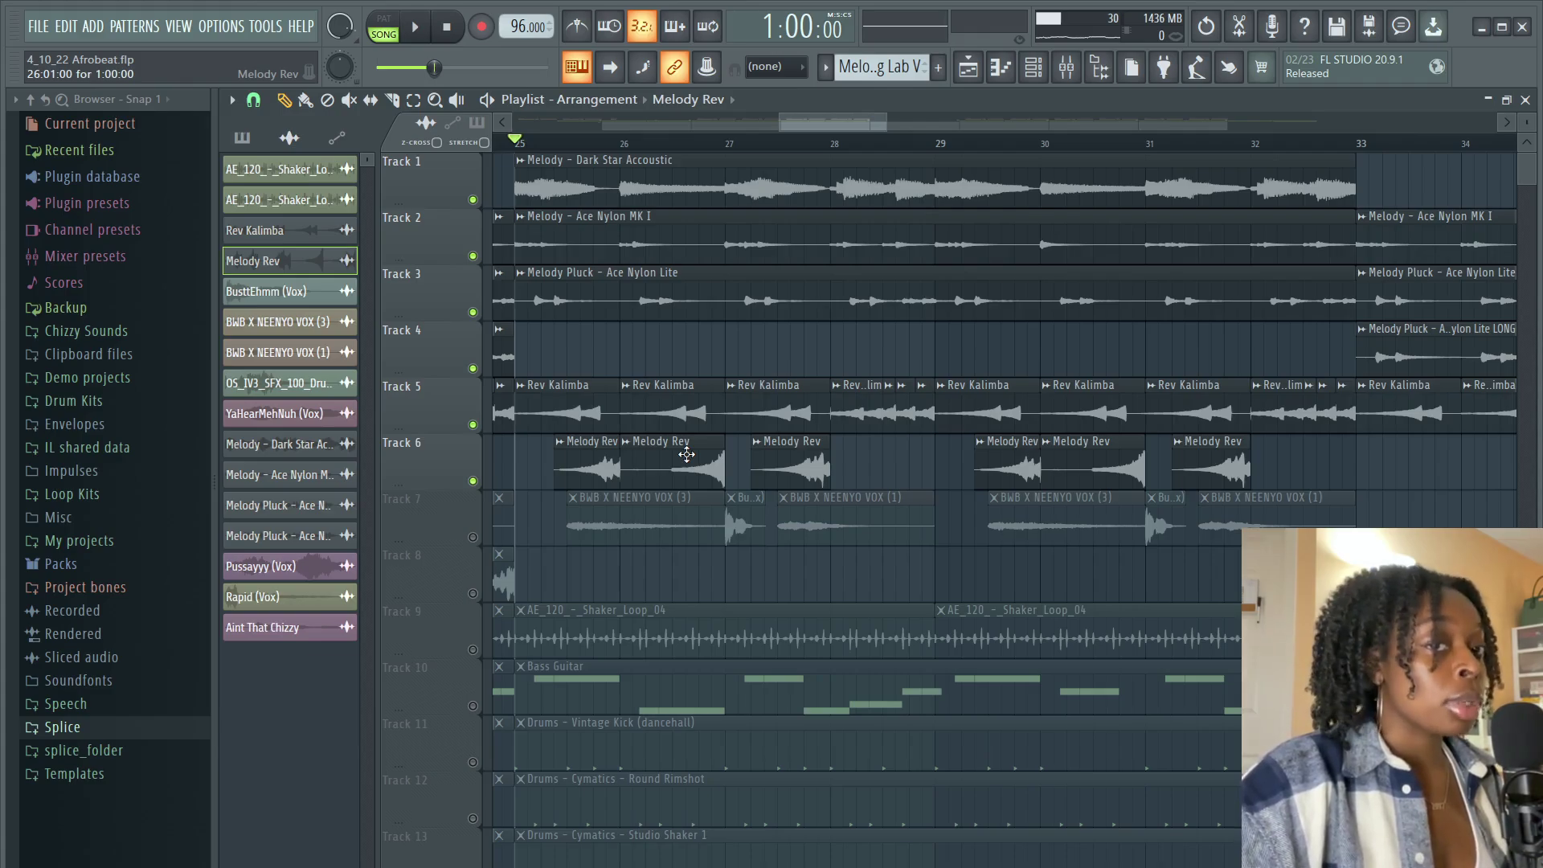
- Unmute playlist Track 7, inspect its BWB X NEENYO VOX (1) and BusttEhmm (Vox) clips, and play the arrangement from bar 25
click(473, 538)
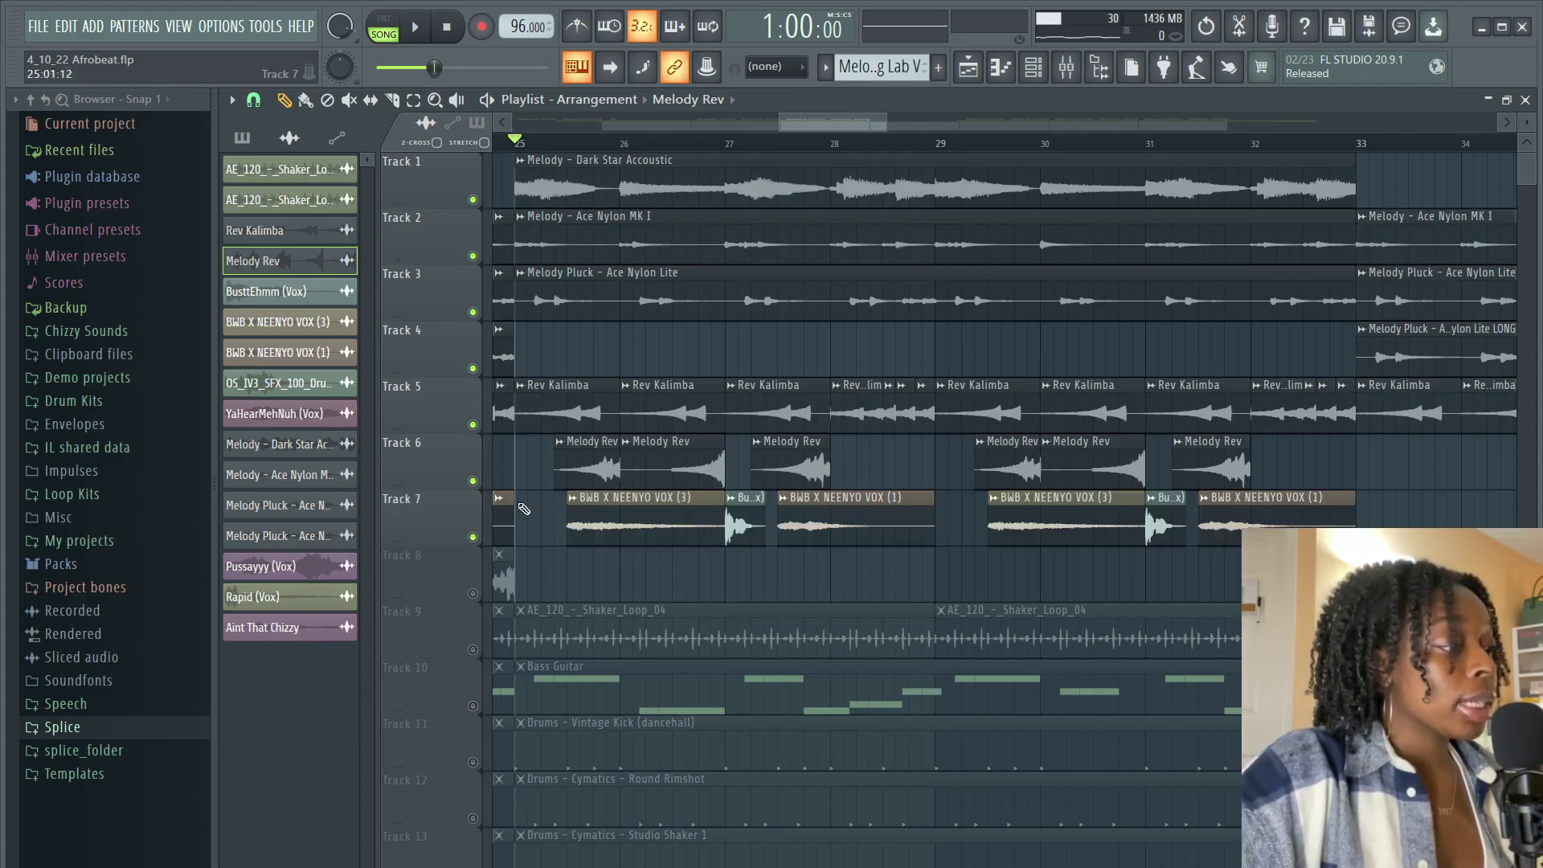
double_click(617, 527)
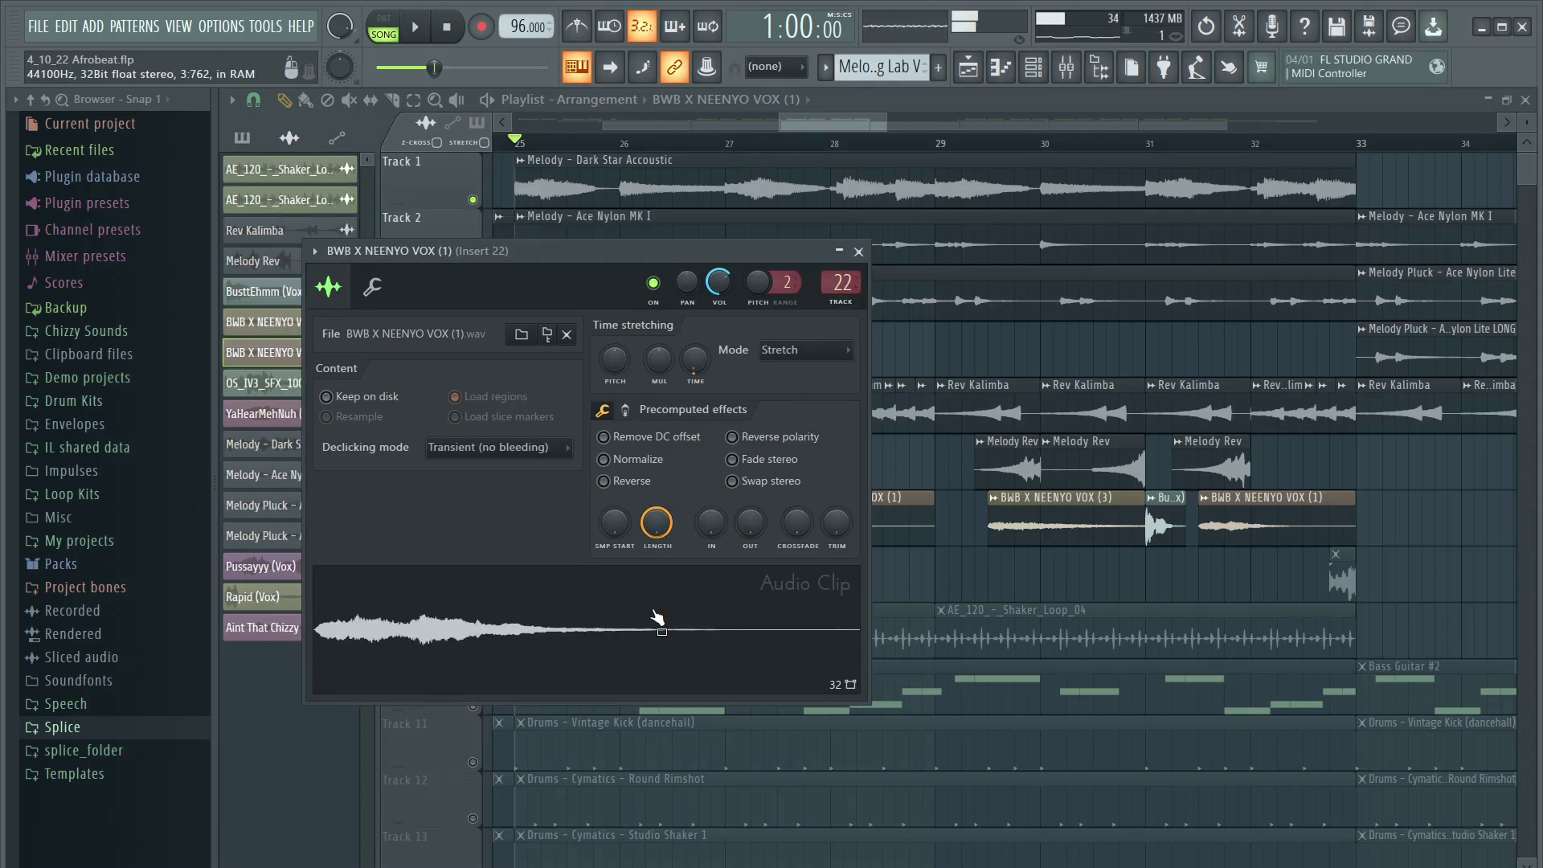
click(862, 252)
double_click(743, 516)
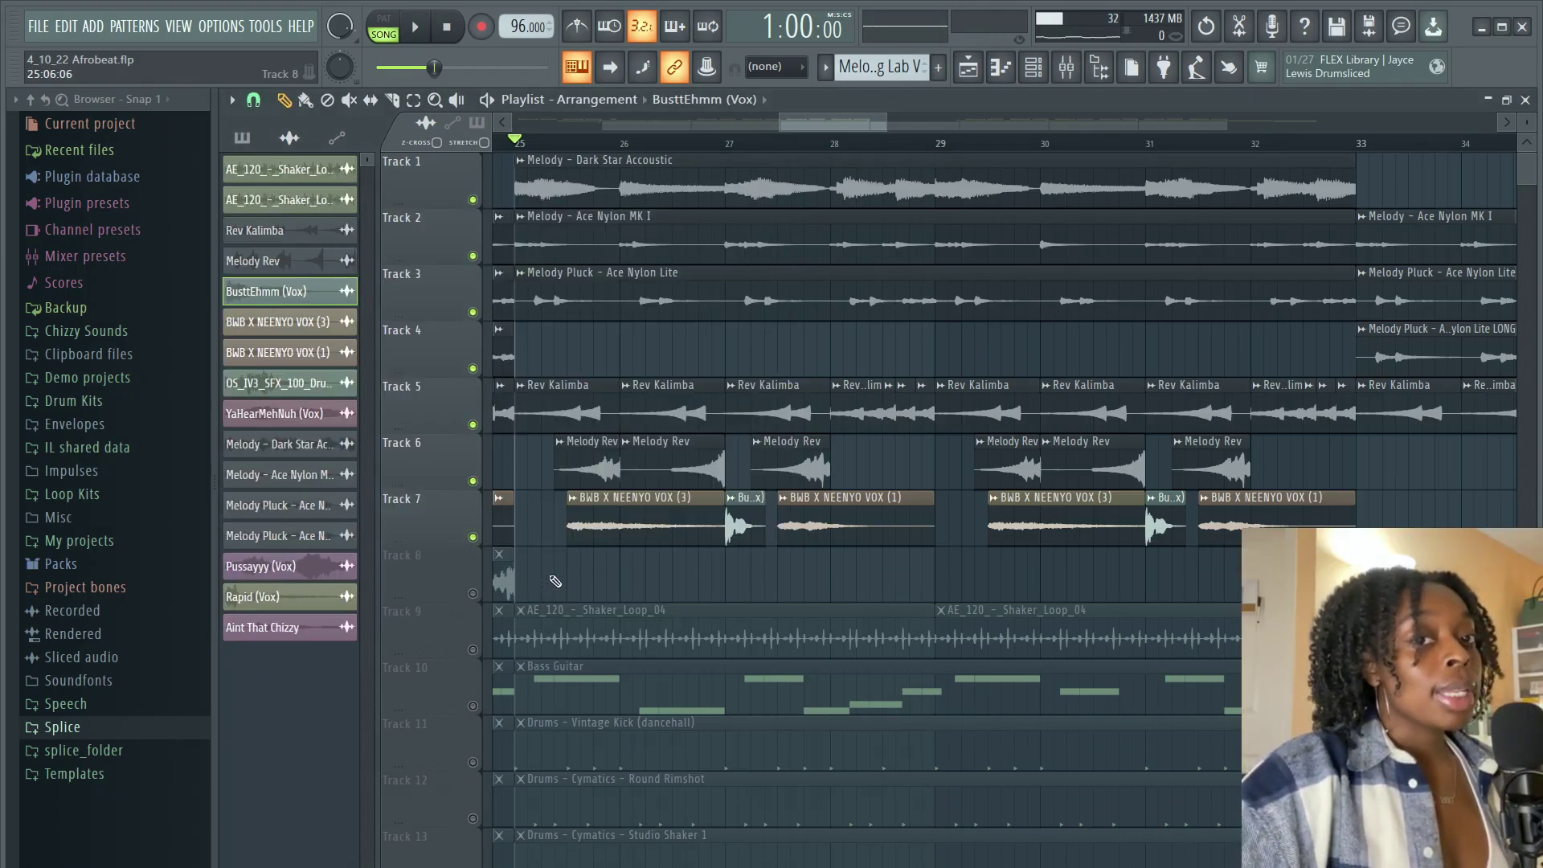
key(space)
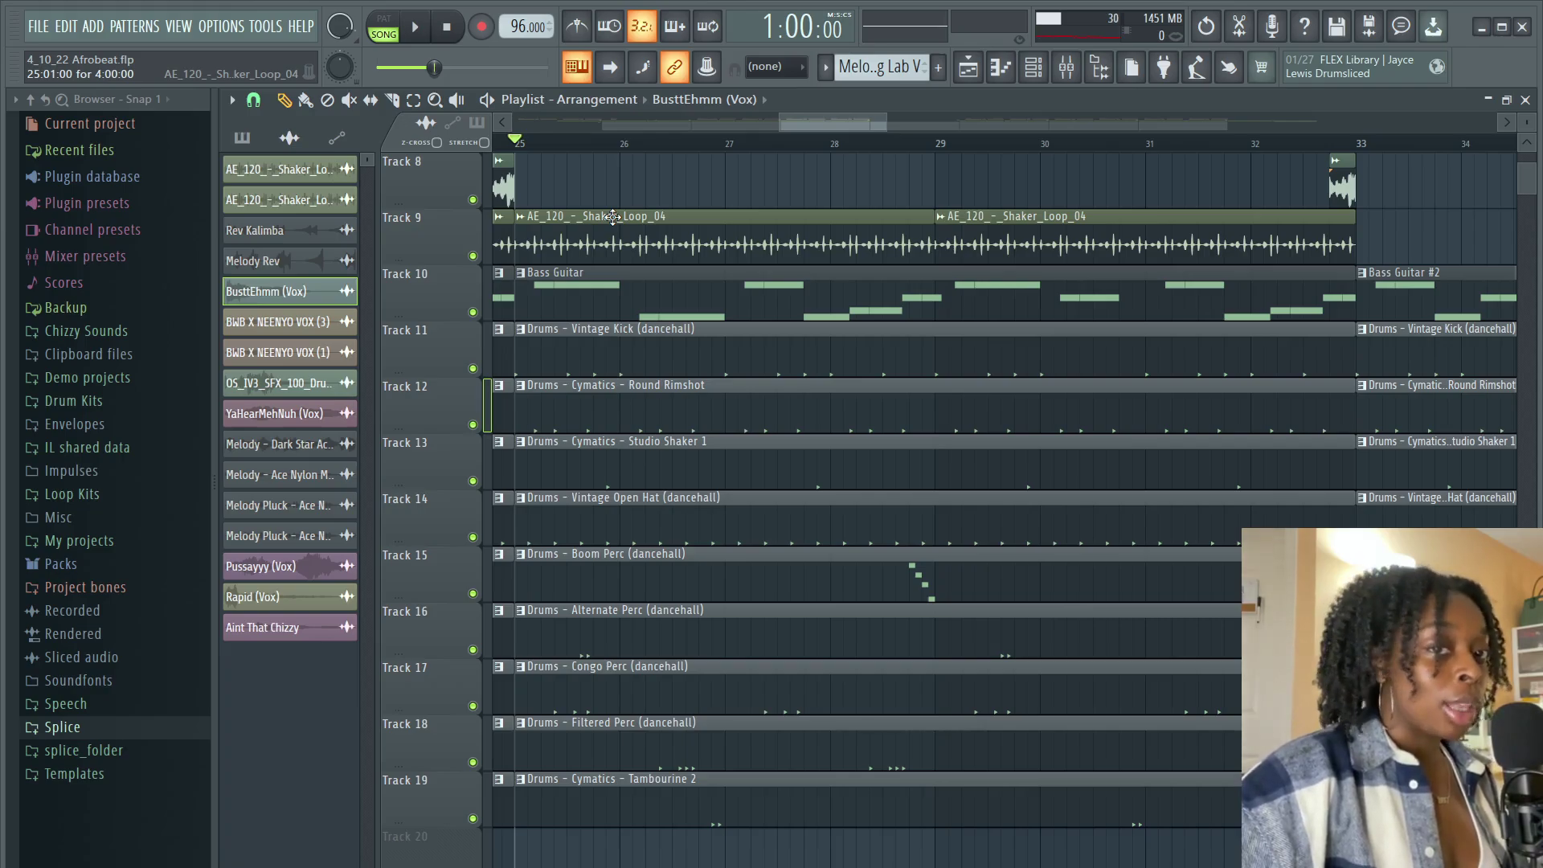
- Play the full arrangement from bar 25, and inspect the AE_120_-_Shaker_Loop_04 clip on Track 9
key(space)
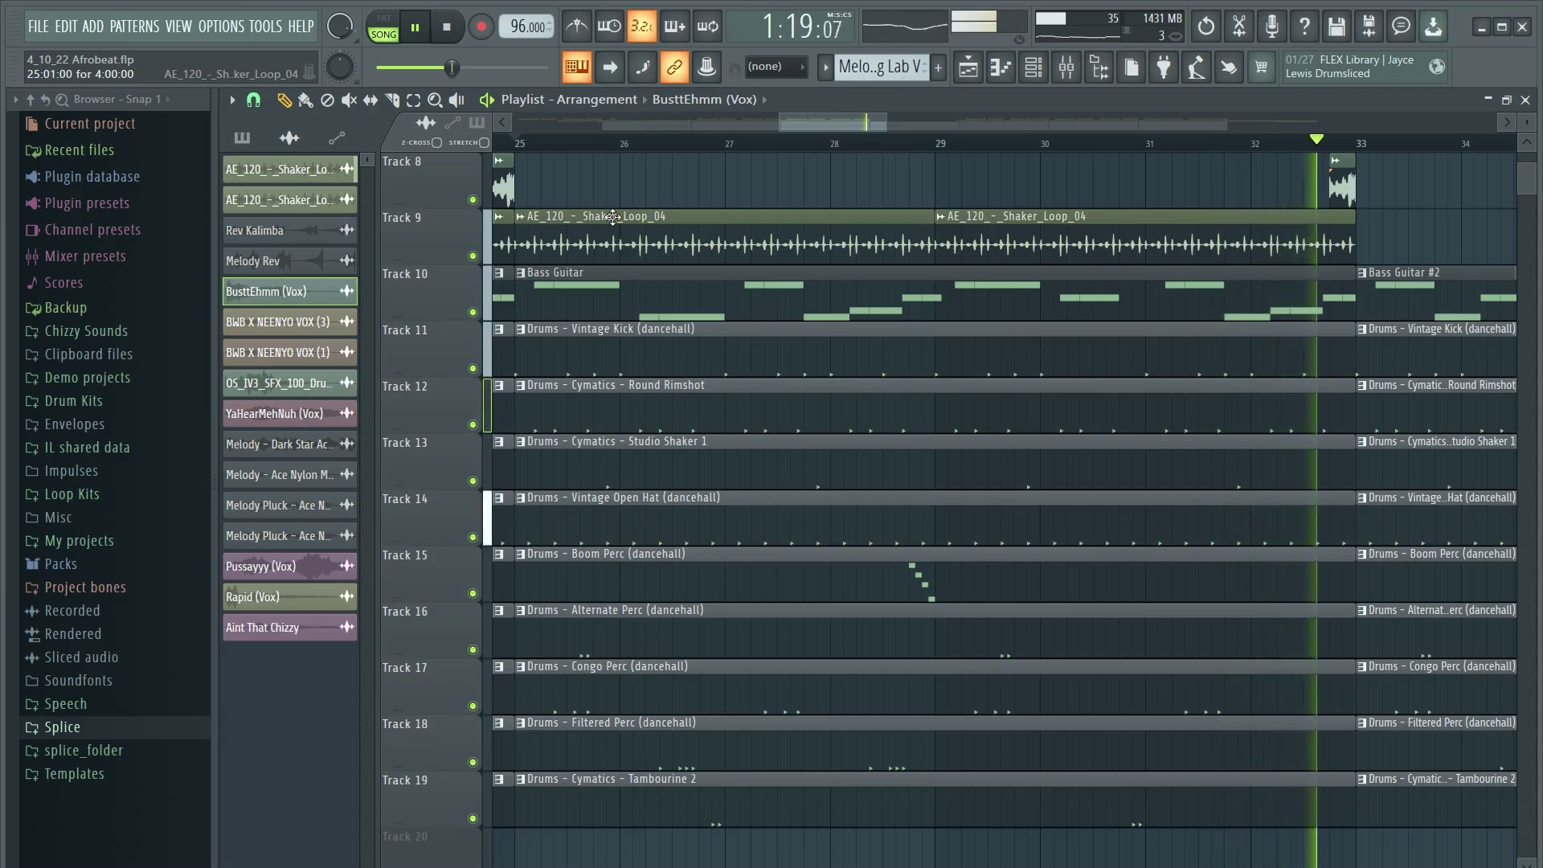
key(space)
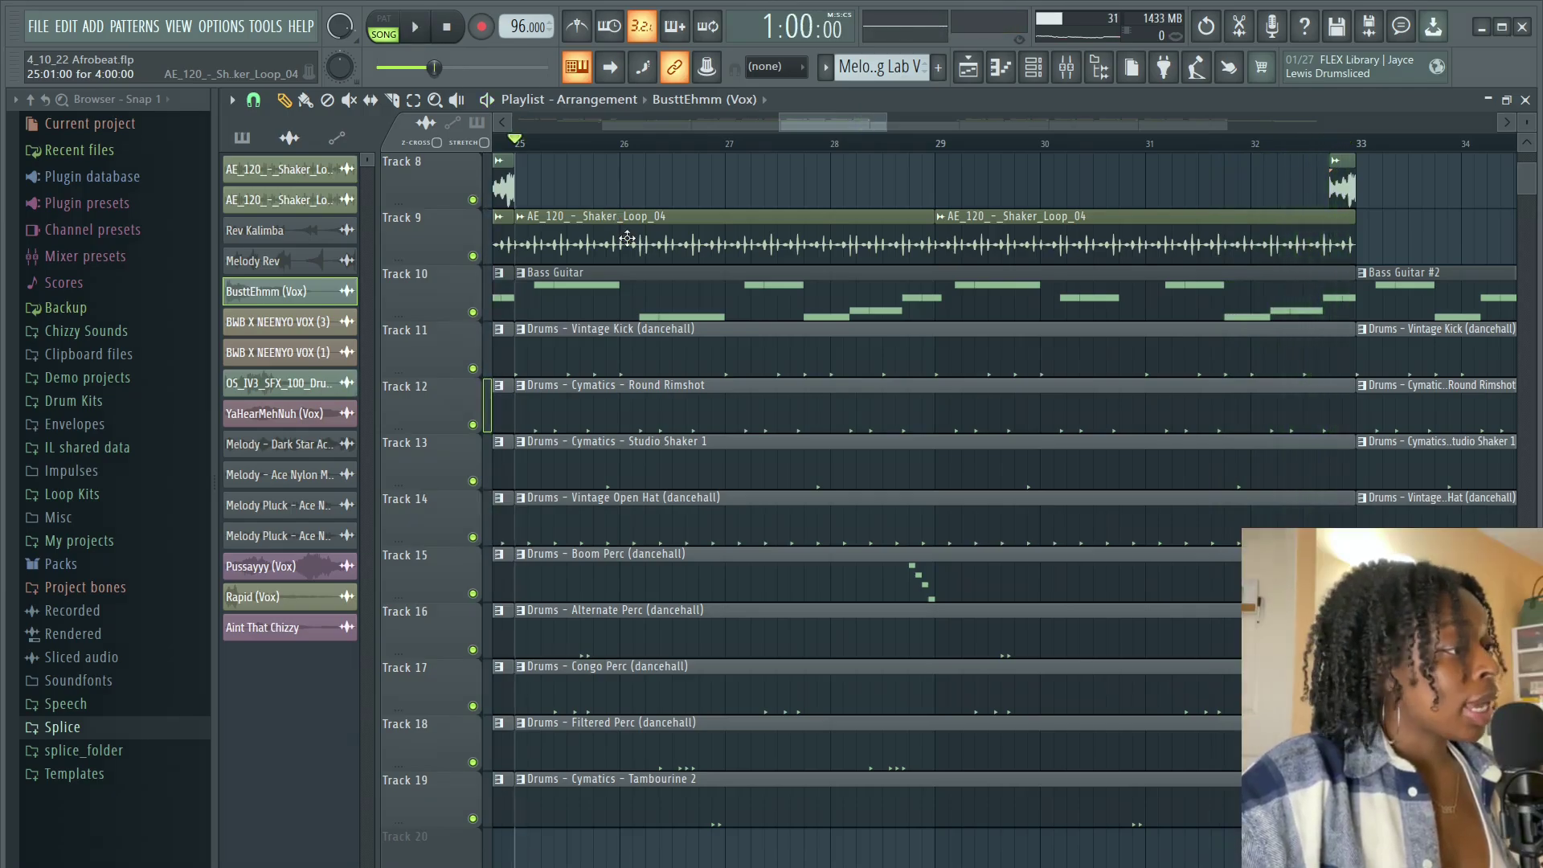
double_click(627, 239)
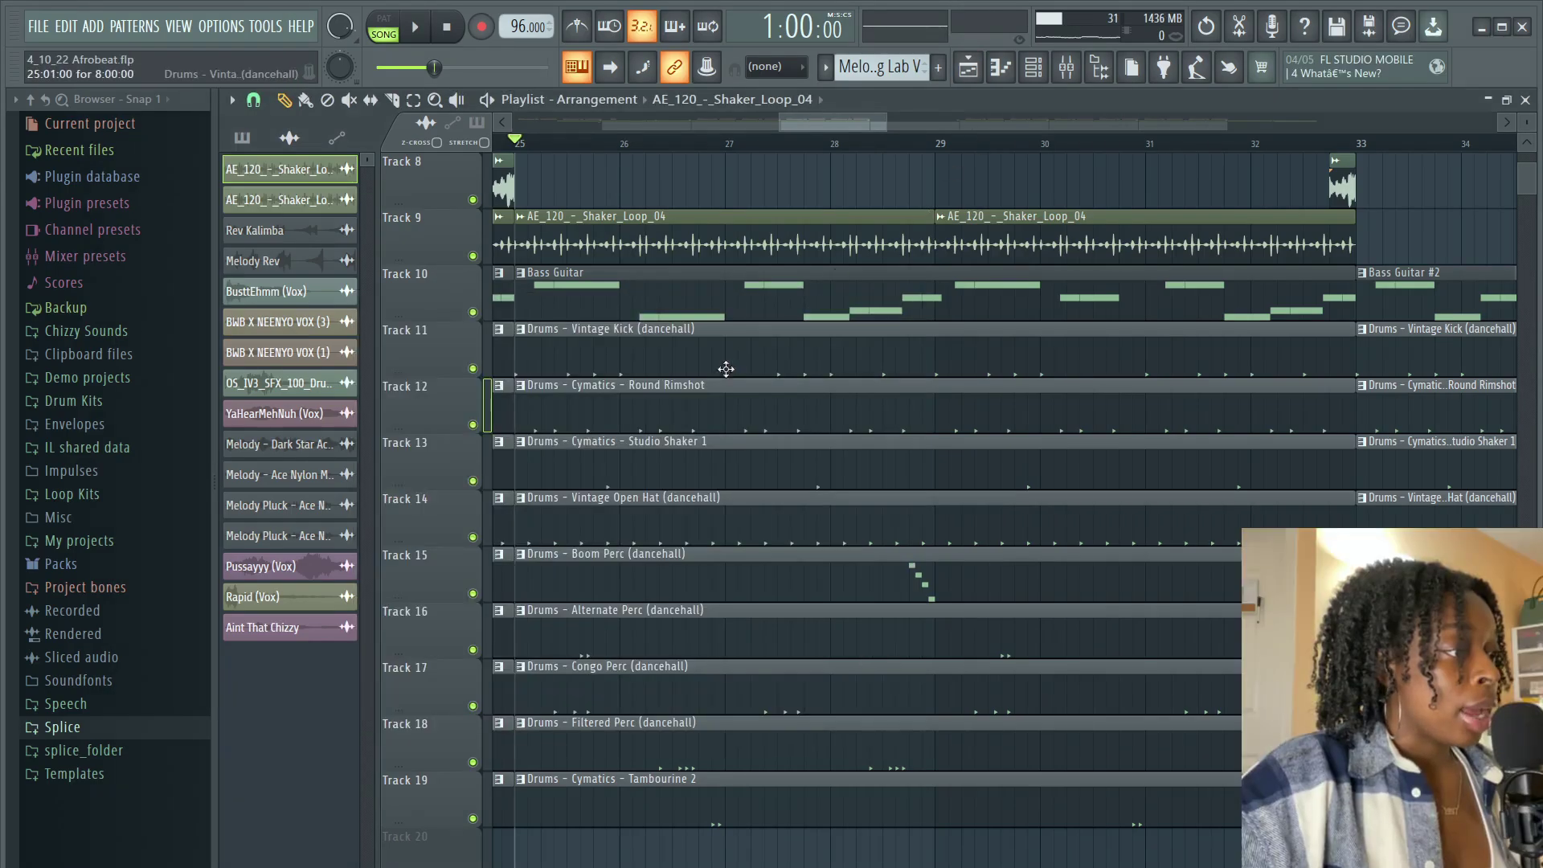
- Review the Vintage Kick pattern's notes from Track 11 in the piano roll and play the pattern on its own
double_click(587, 351)
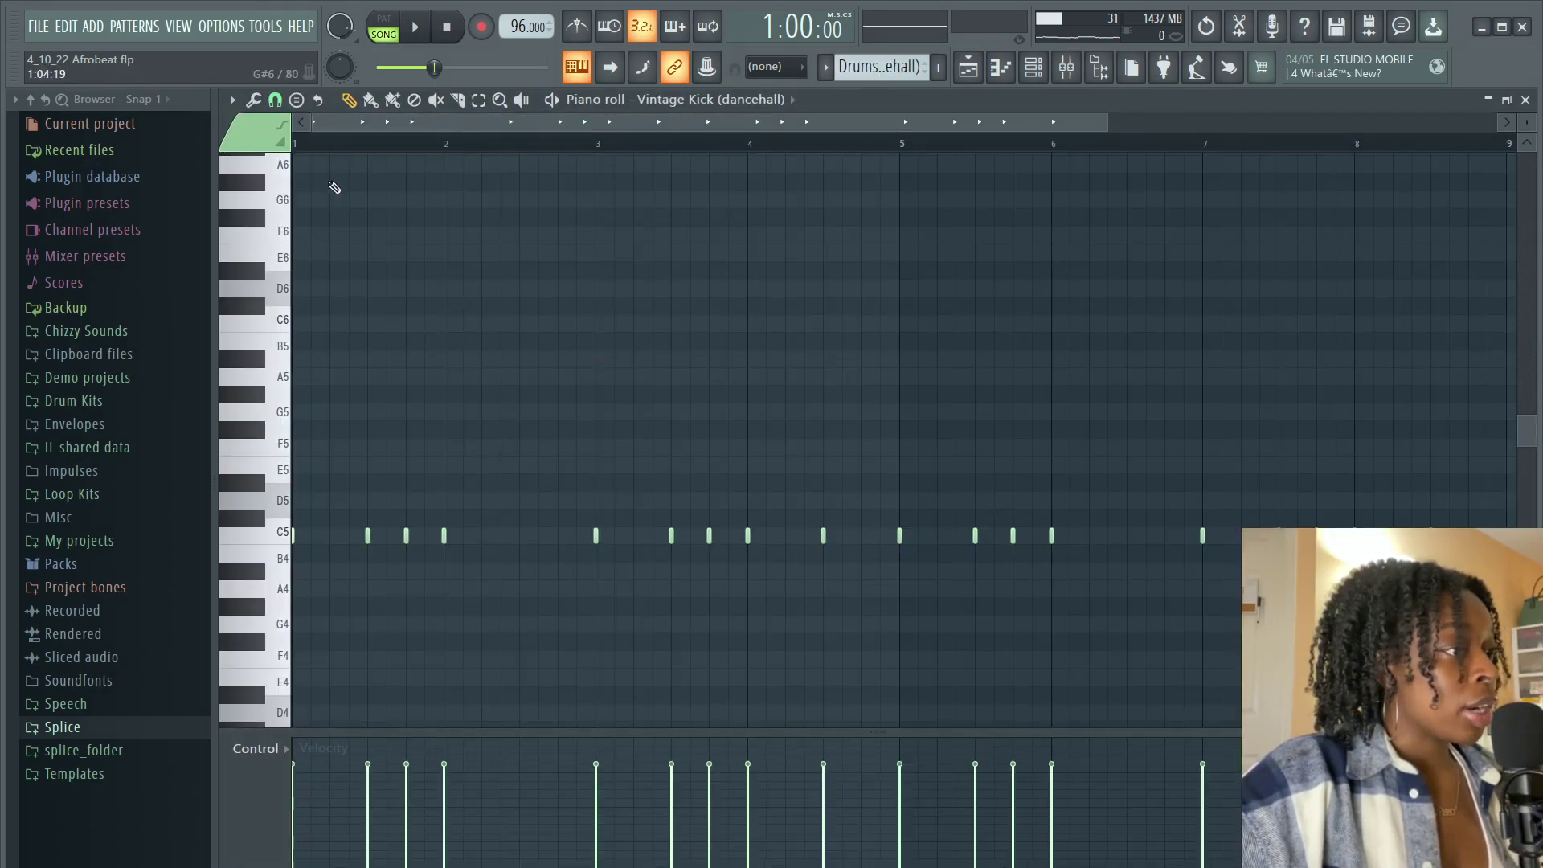
scroll(318, 149, up, 2)
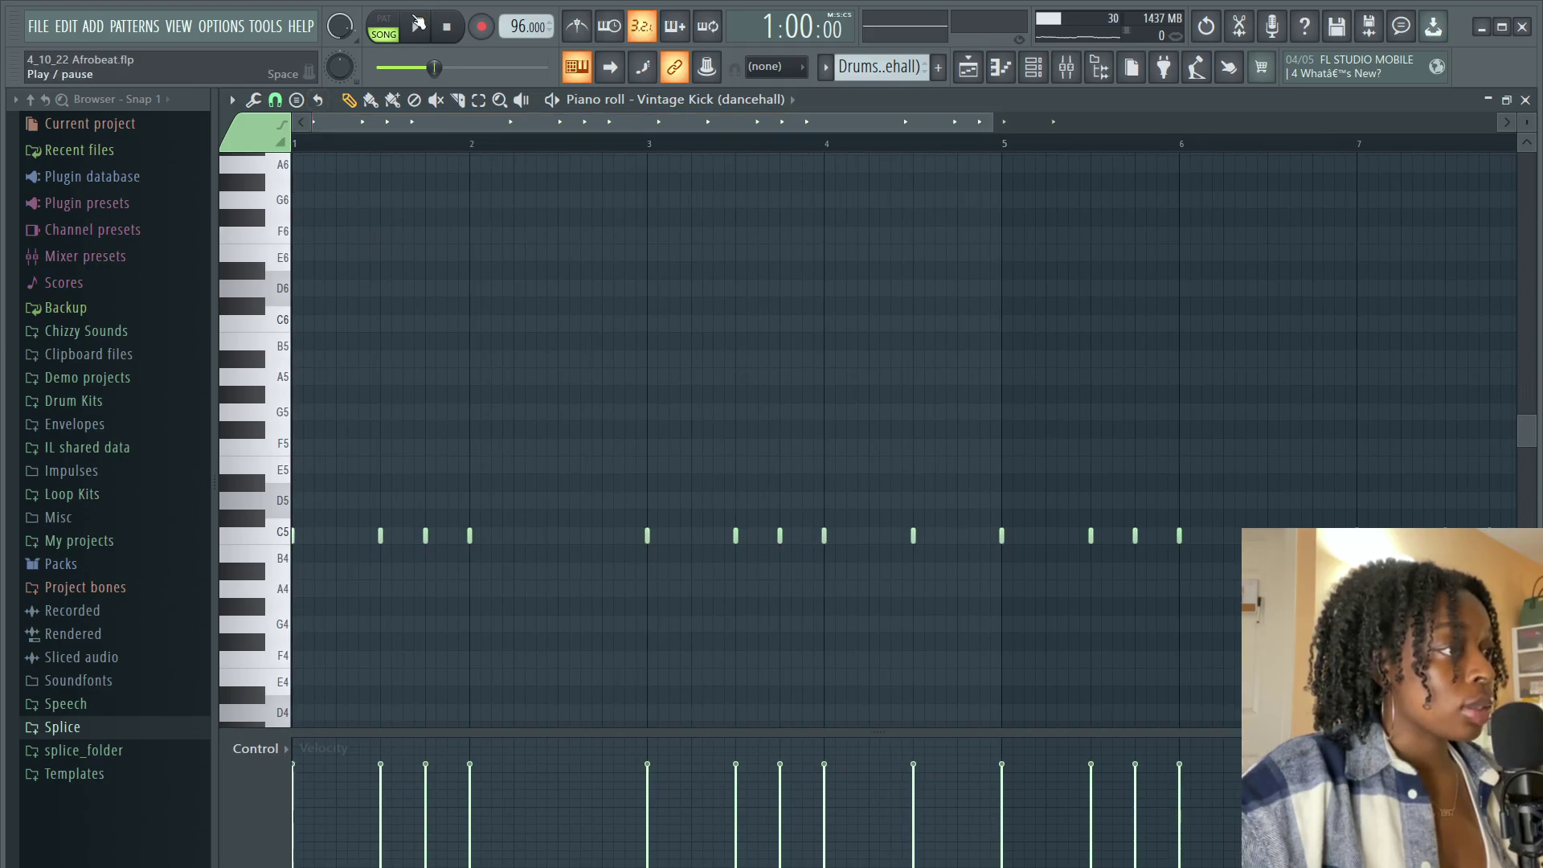
click(417, 25)
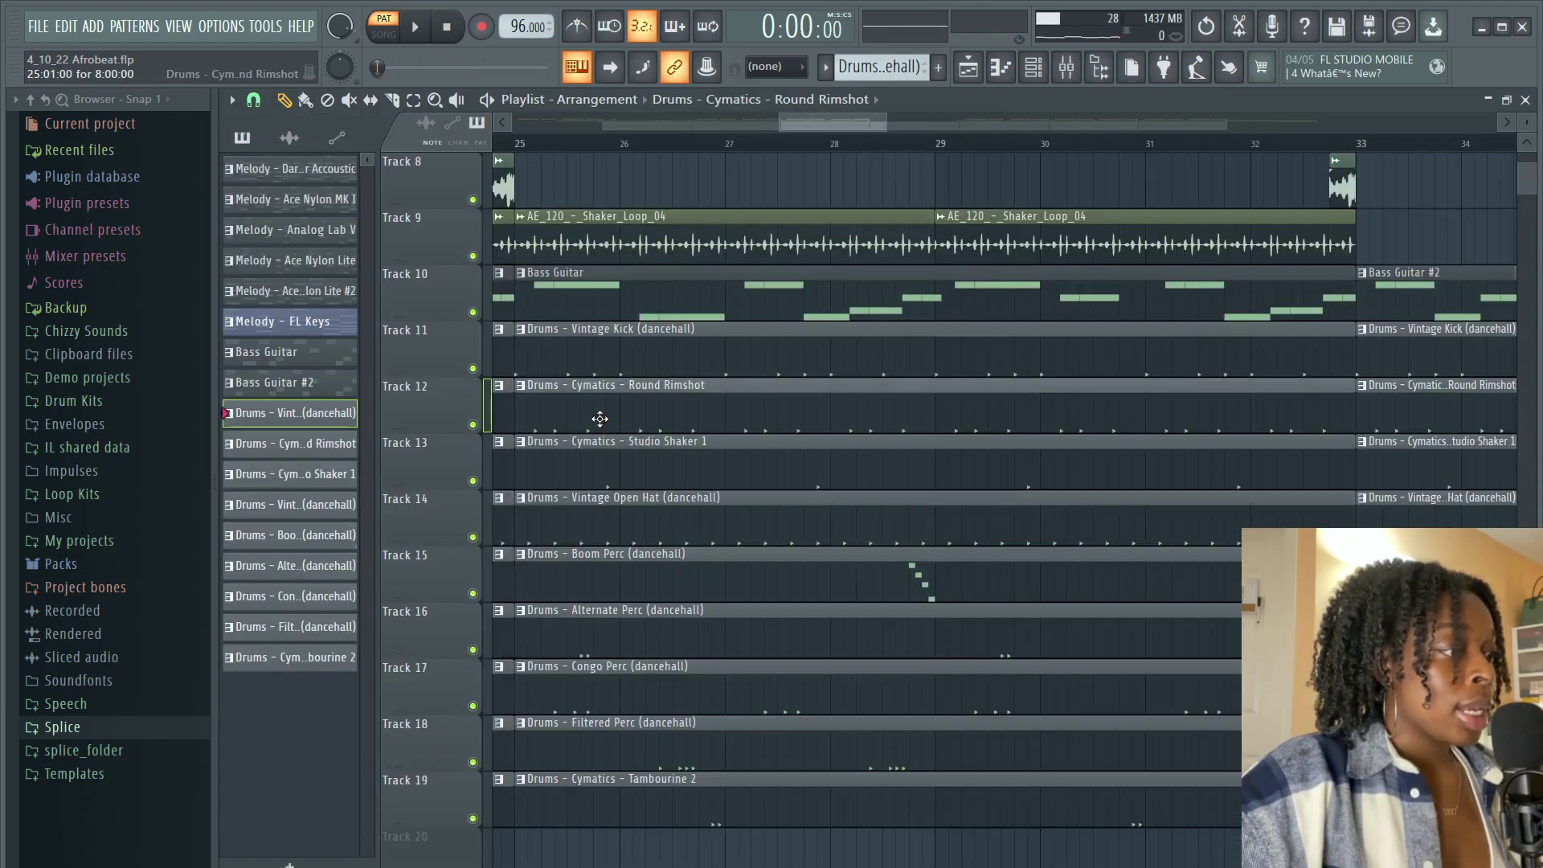
- Review the Cymatics - Round Rimshot pattern's note placement from Track 12 in the piano roll and play the pattern
double_click(601, 419)
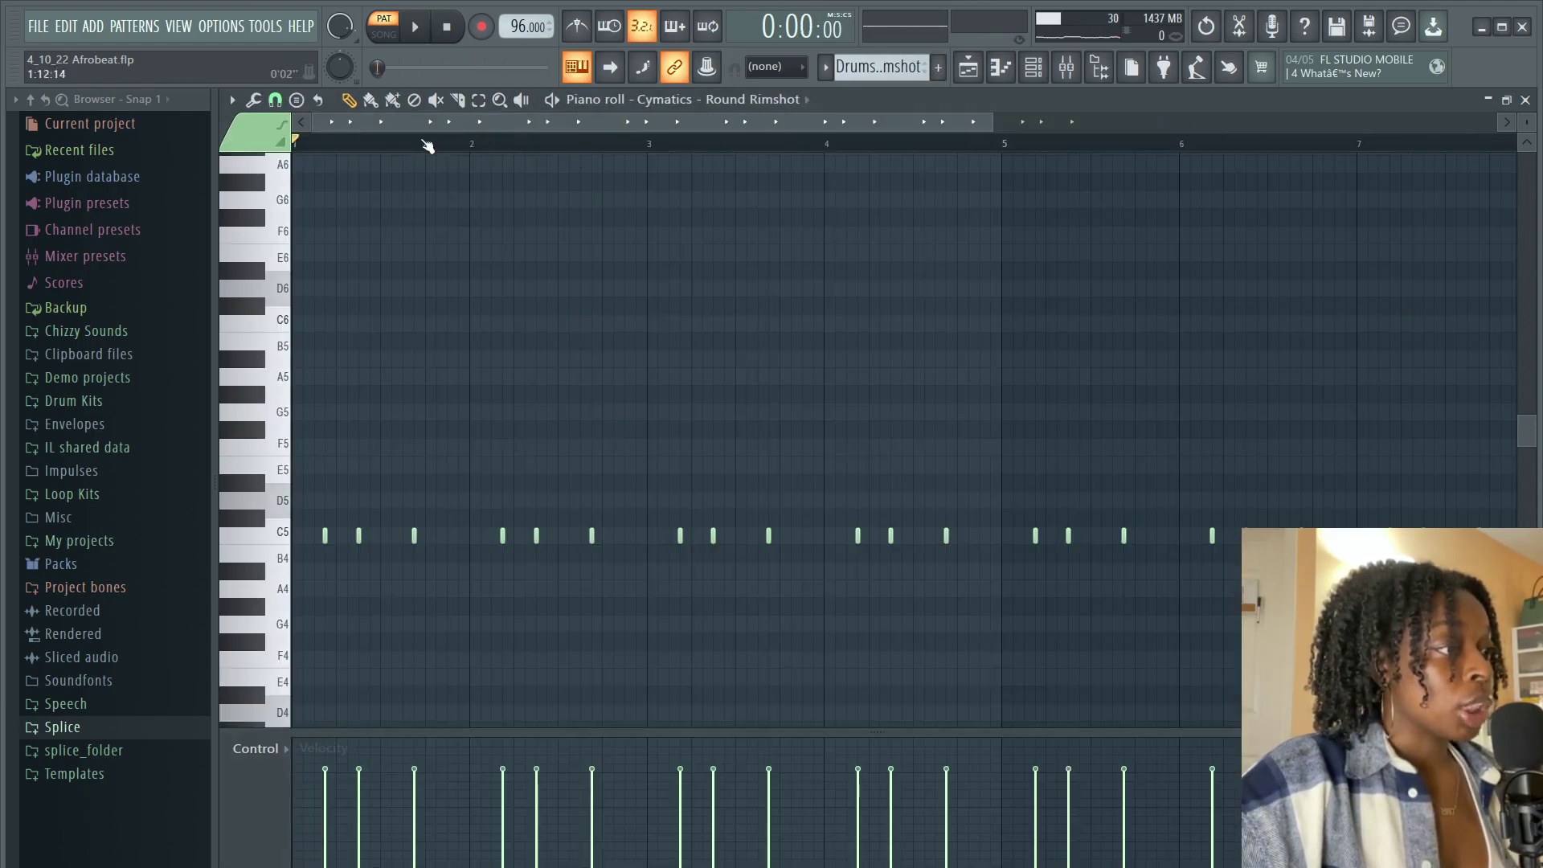
scroll(322, 149, up, 5)
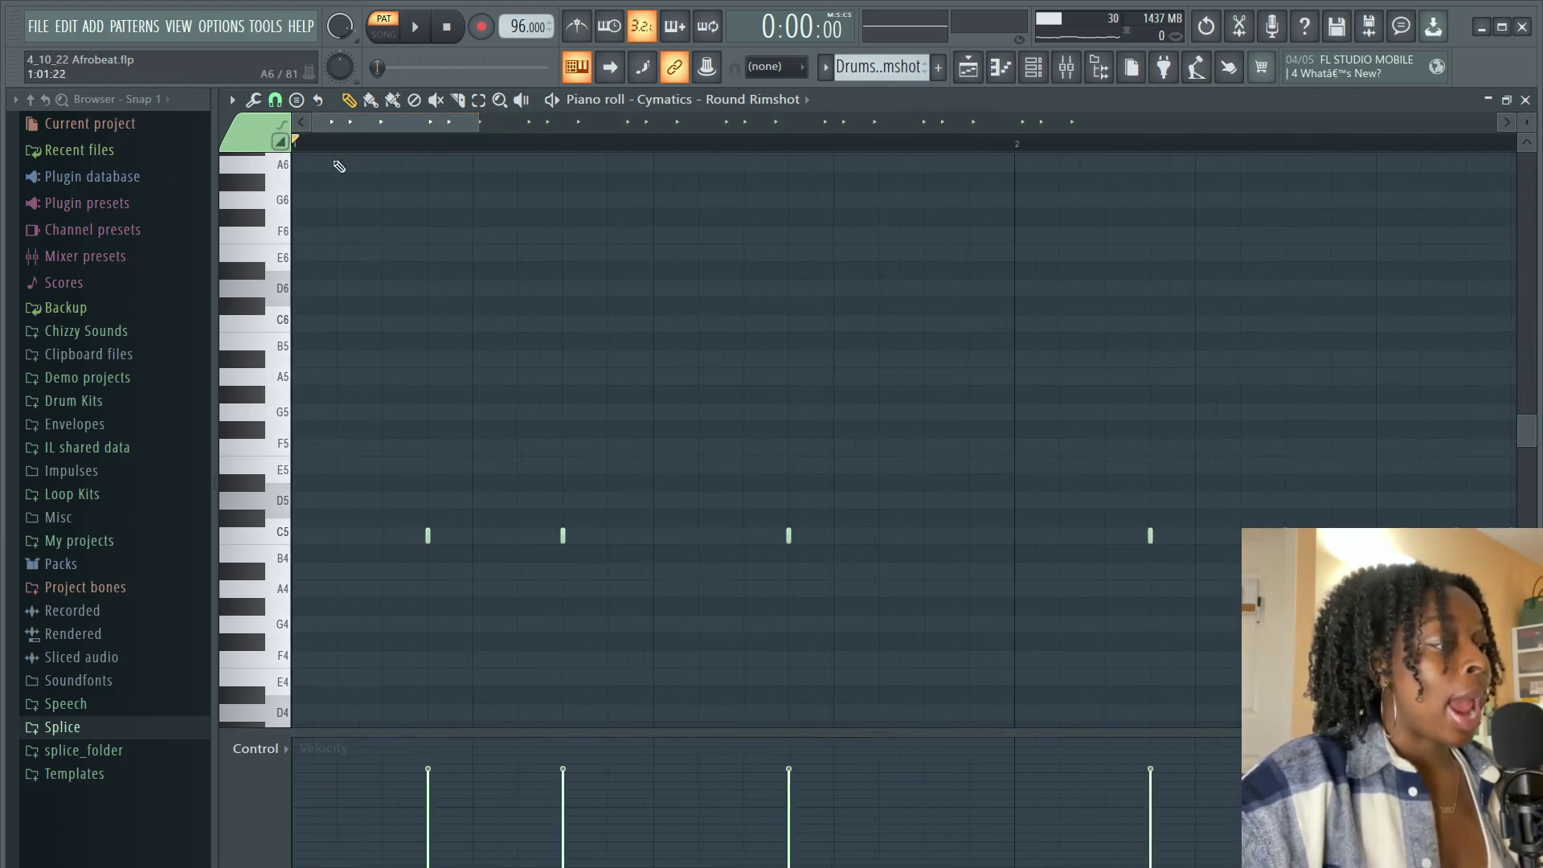
scroll(396, 160, down, 2)
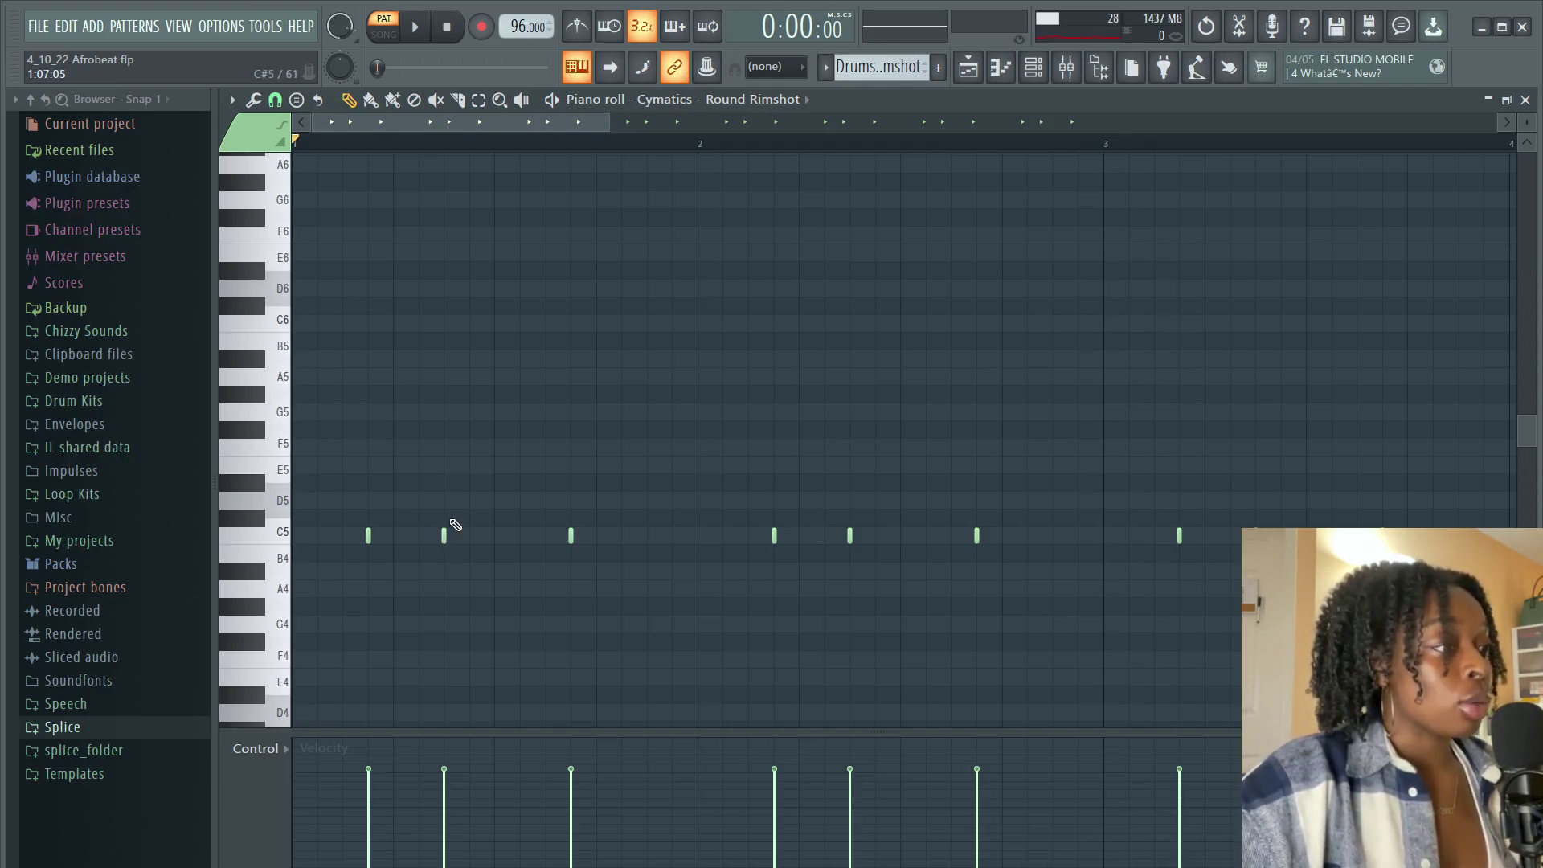
click(418, 28)
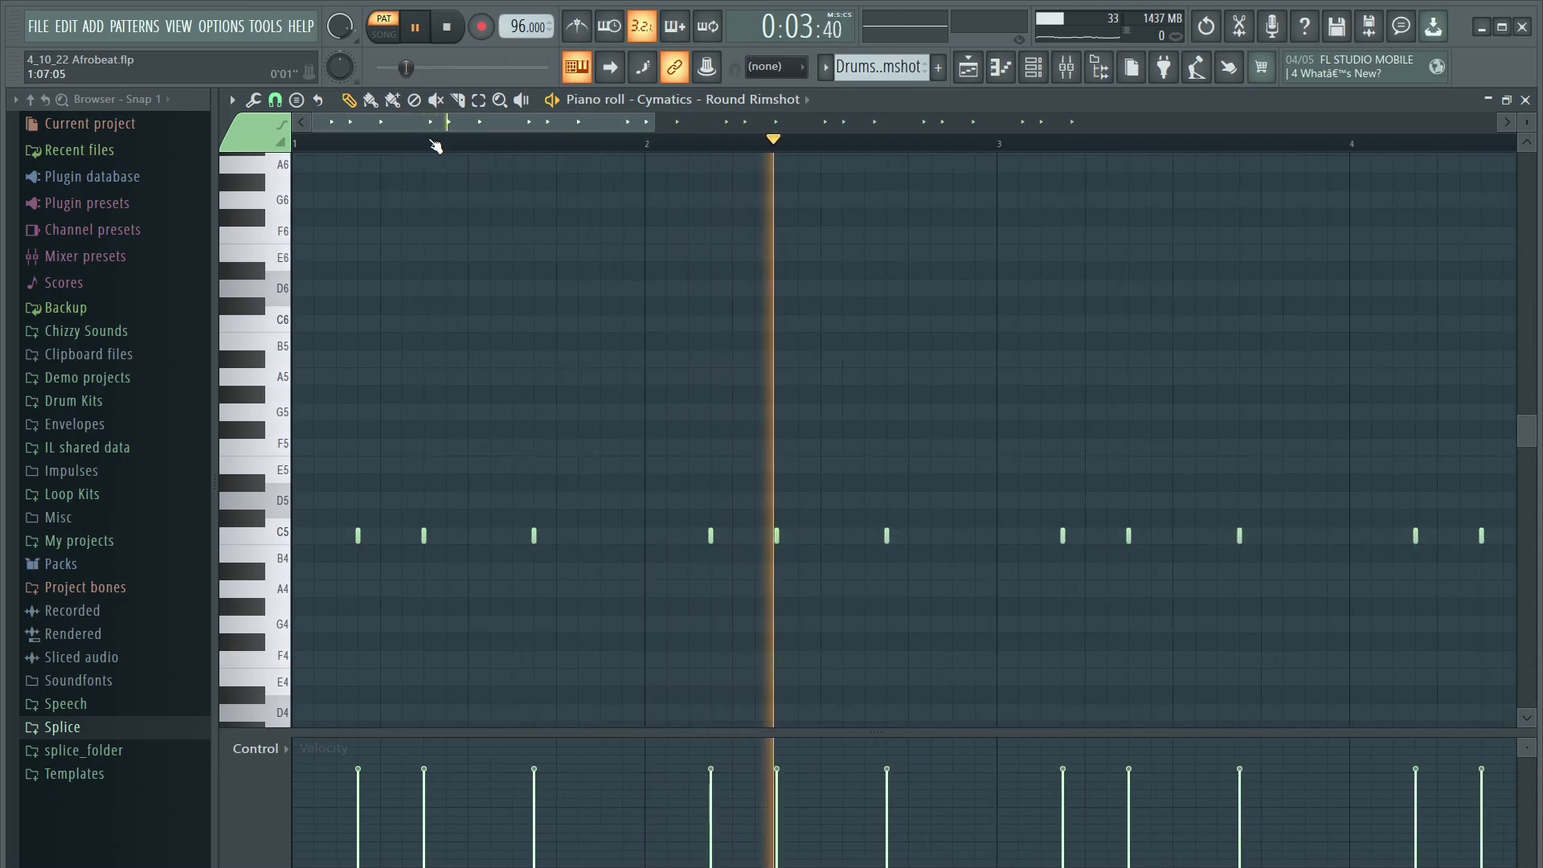
scroll(434, 144, down, 2)
scroll(434, 144, down, 1)
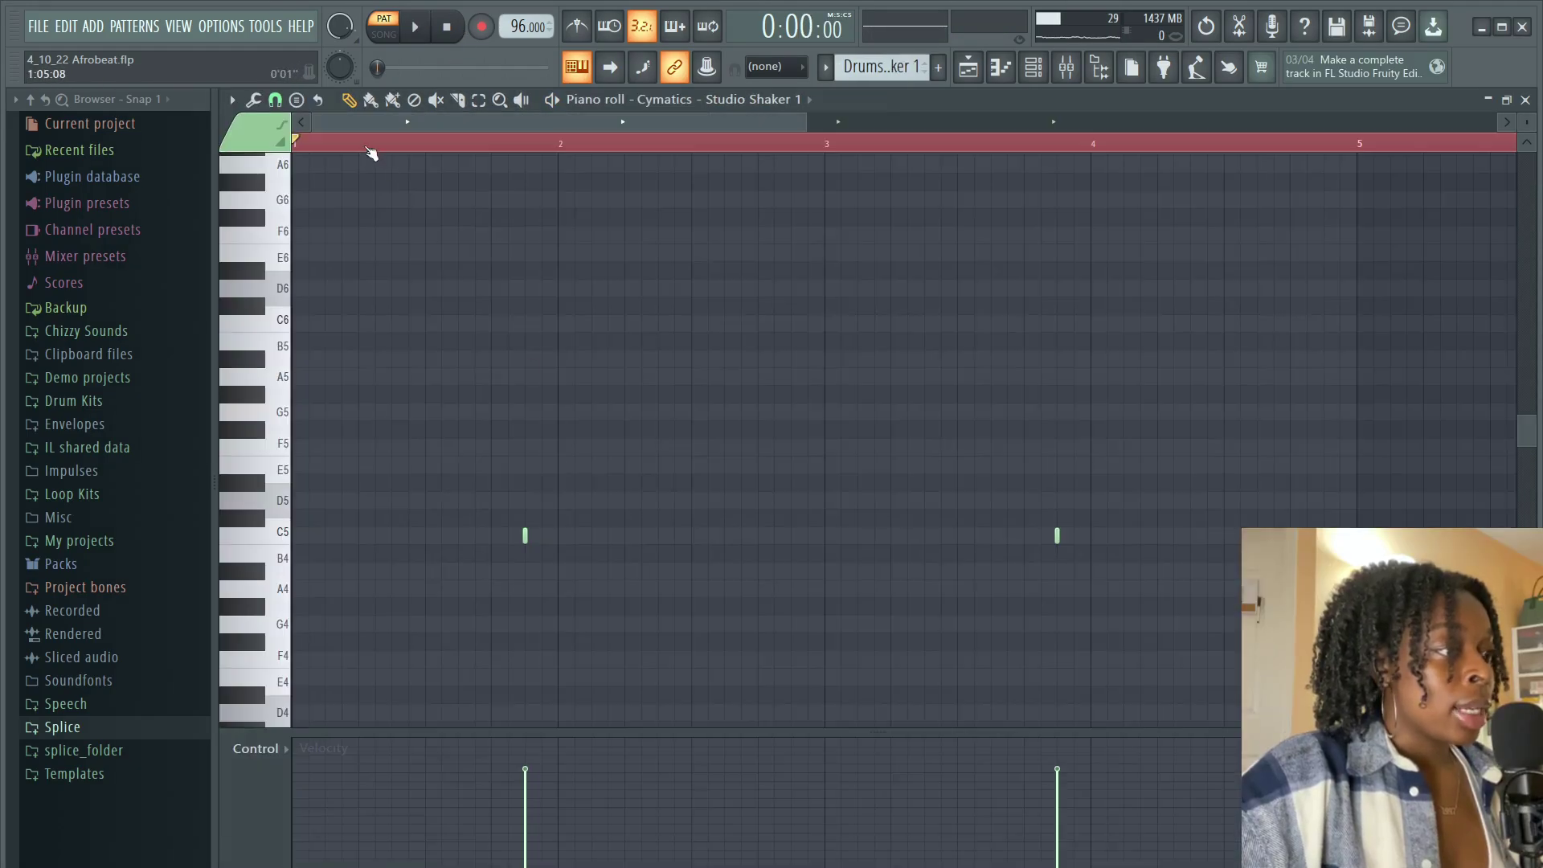
- Examine the notes of the Studio Shaker 1 and Vintage Open Hat patterns from their first bar, and play each pattern
scroll(370, 150, up, 2)
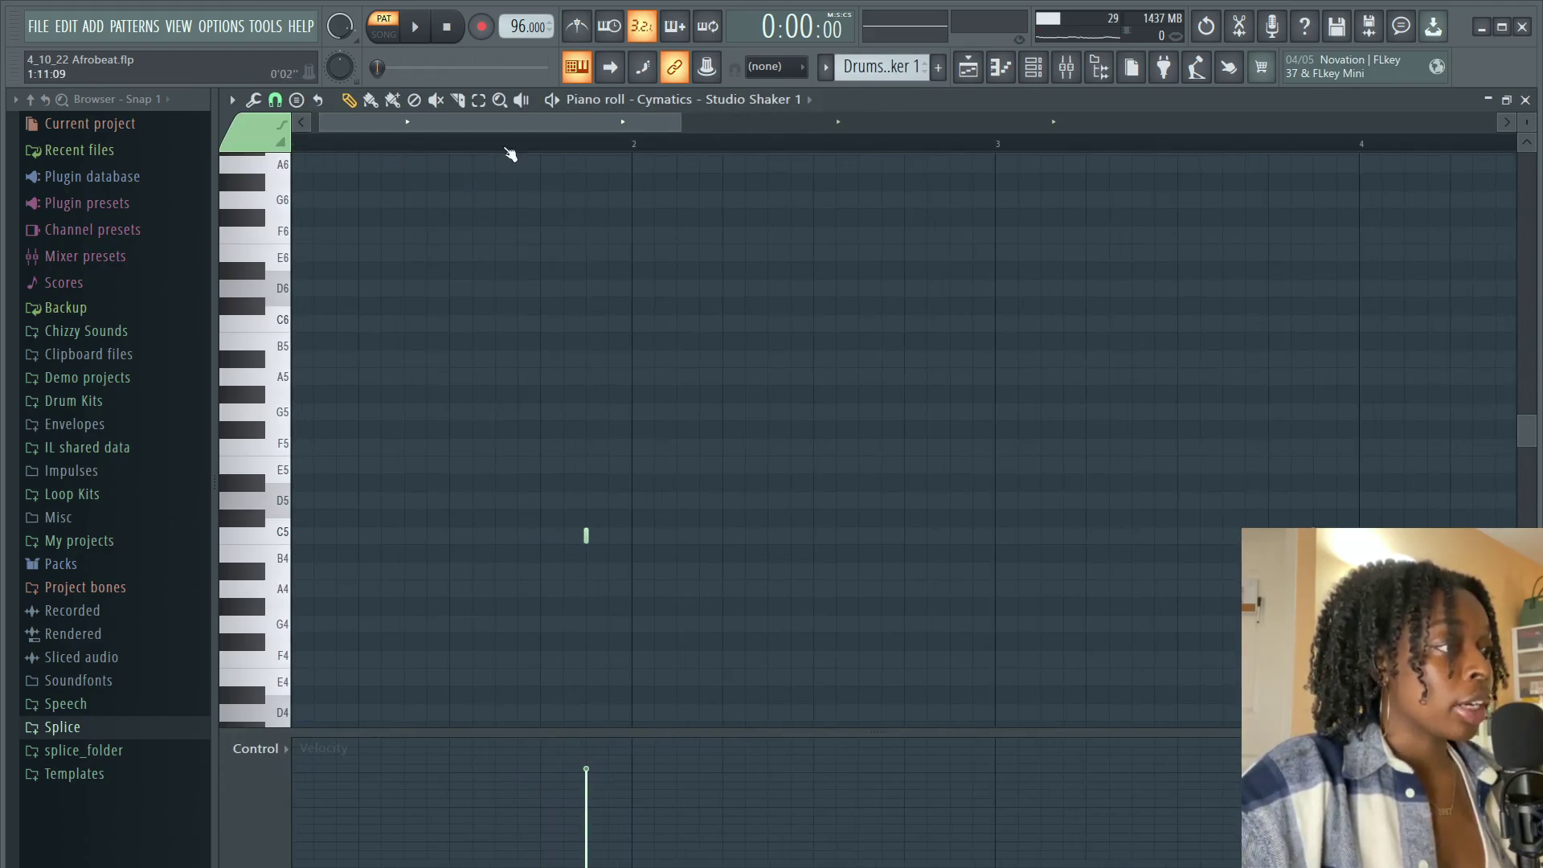
key(space)
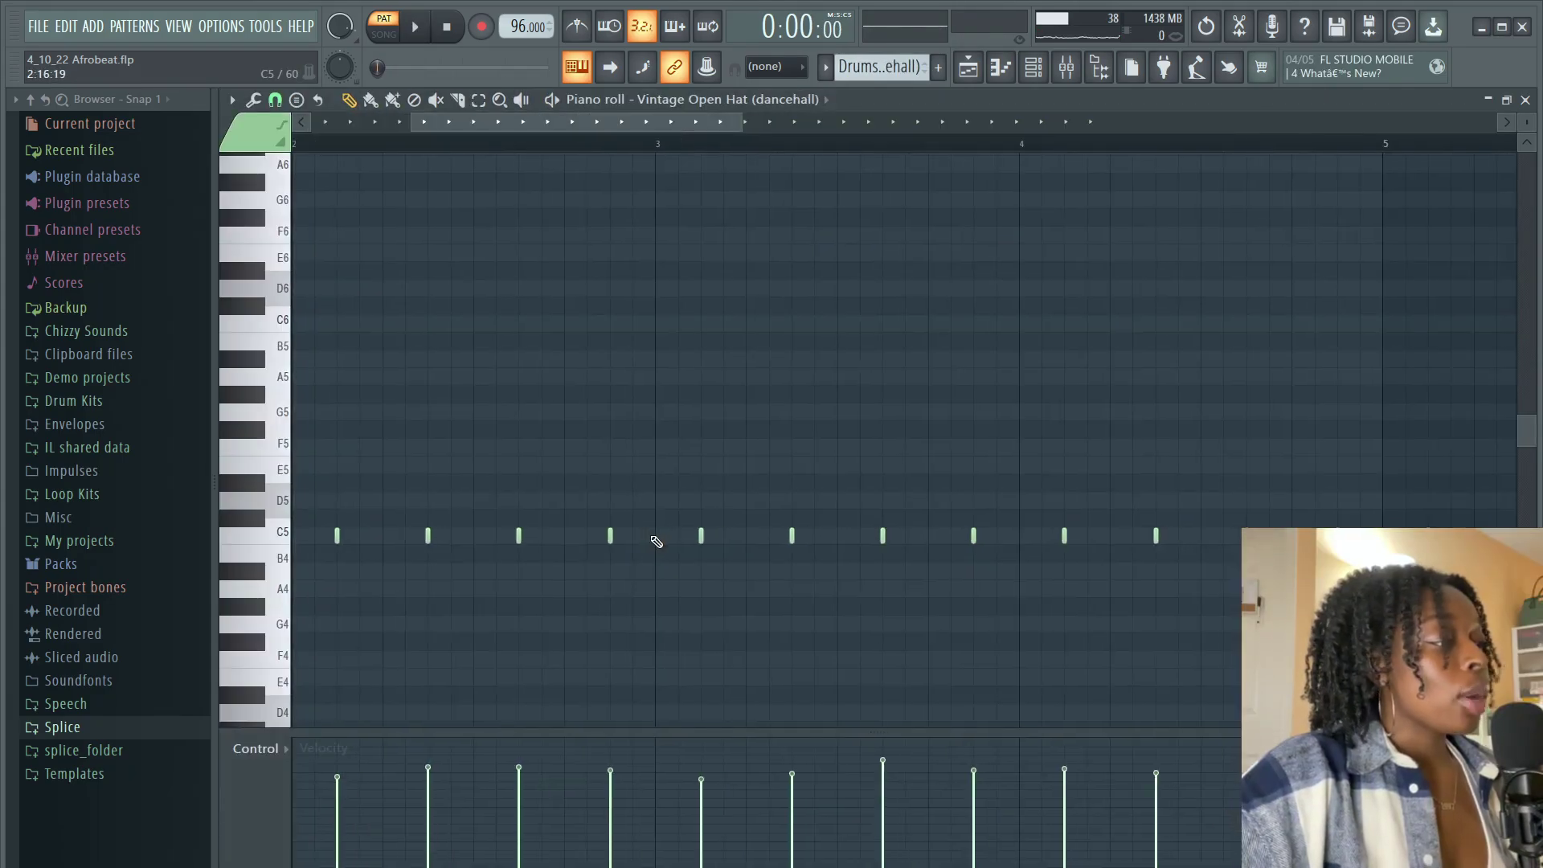
drag(484, 122, 320, 125)
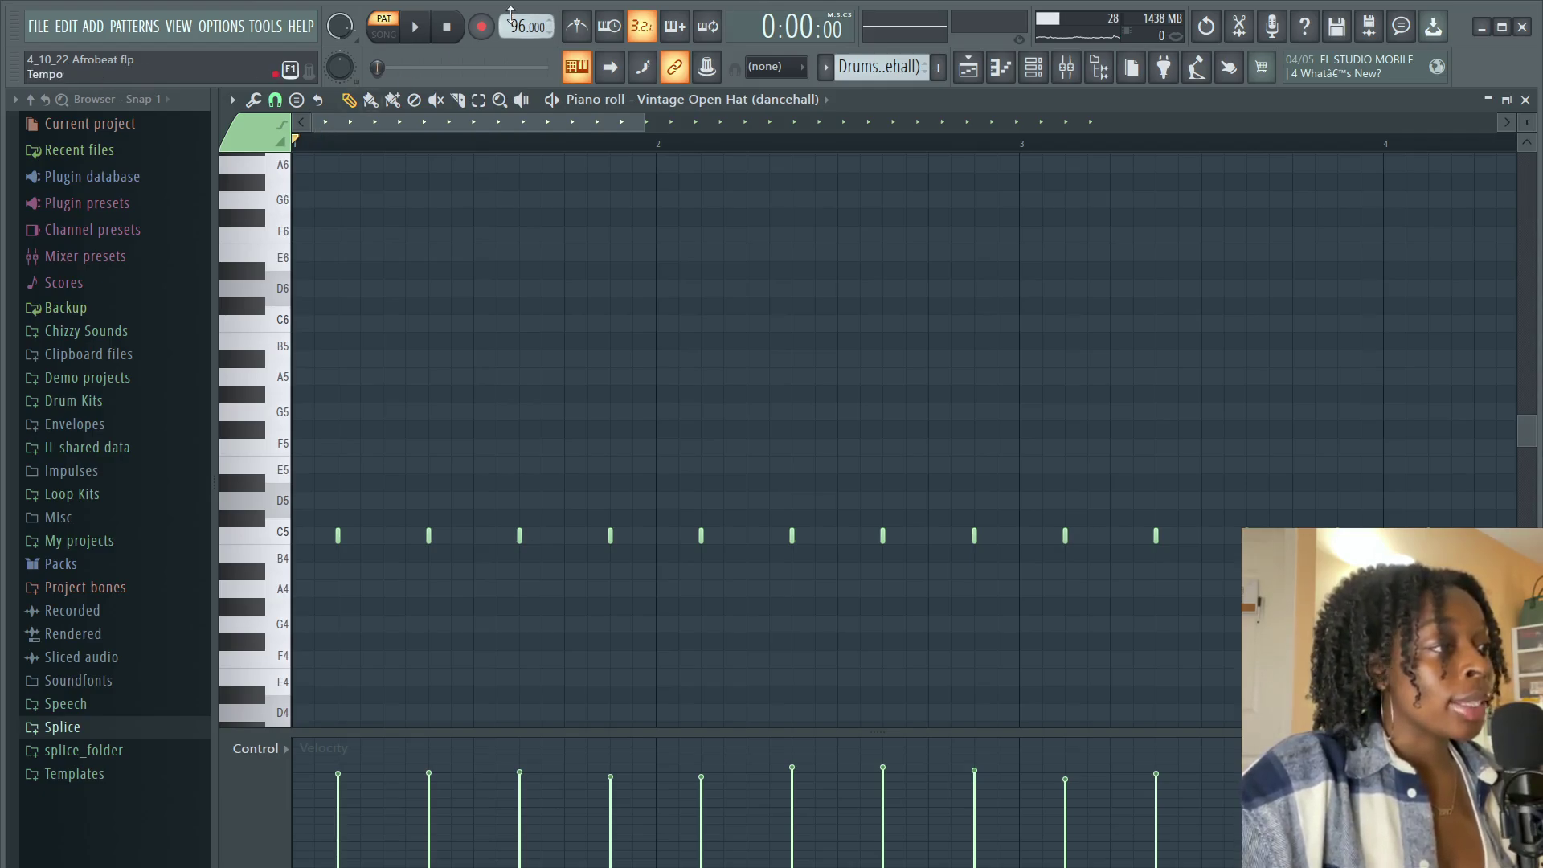
click(430, 36)
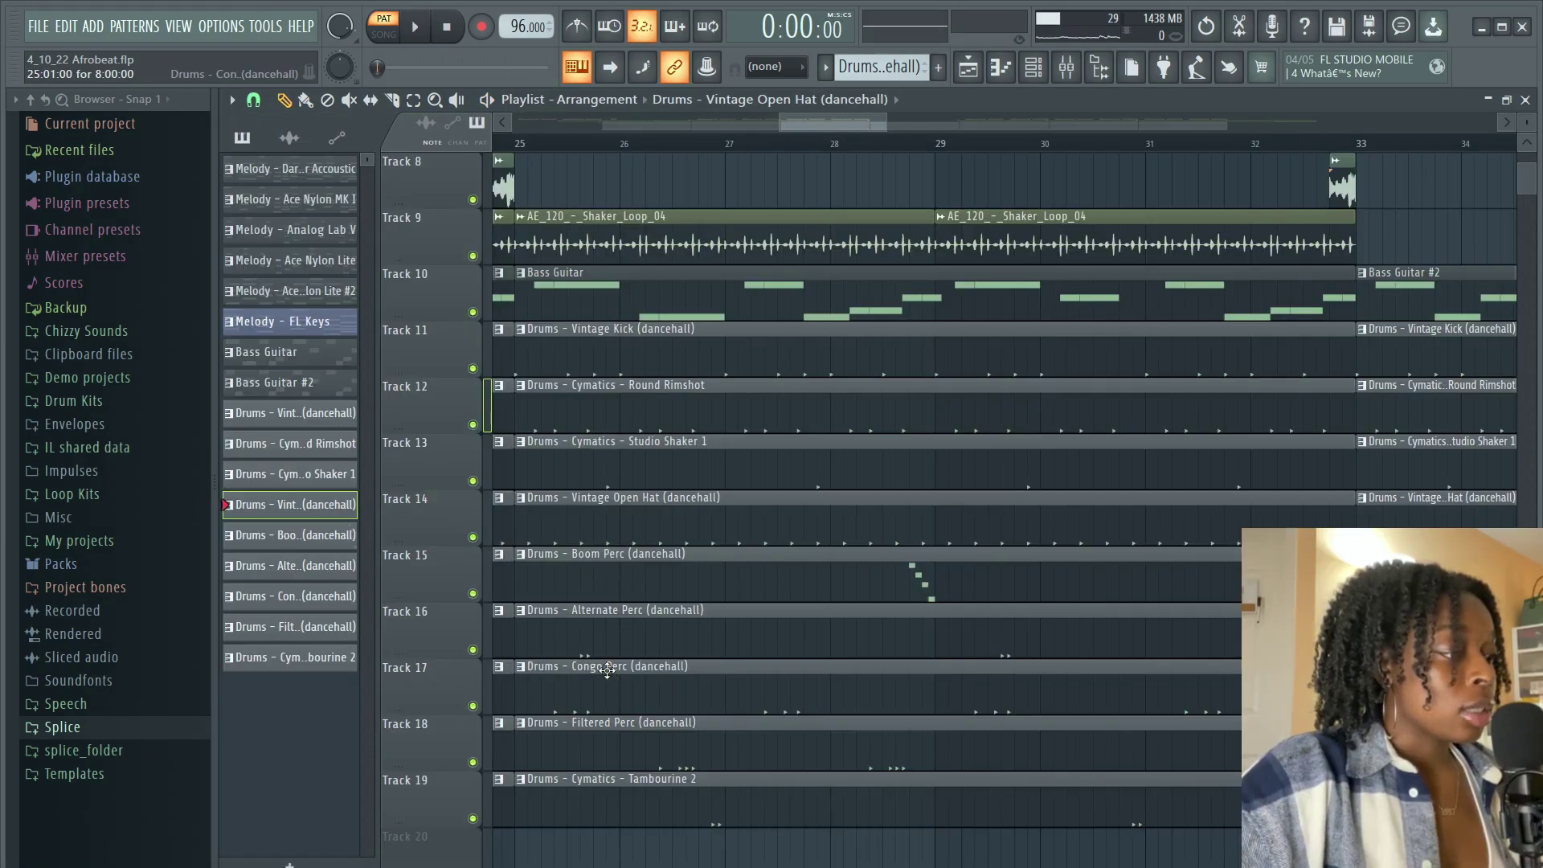
- Review the Alternate Perc and Congo Perc patterns from Tracks 16 and 17 in the piano roll, and play each one
double_click(604, 652)
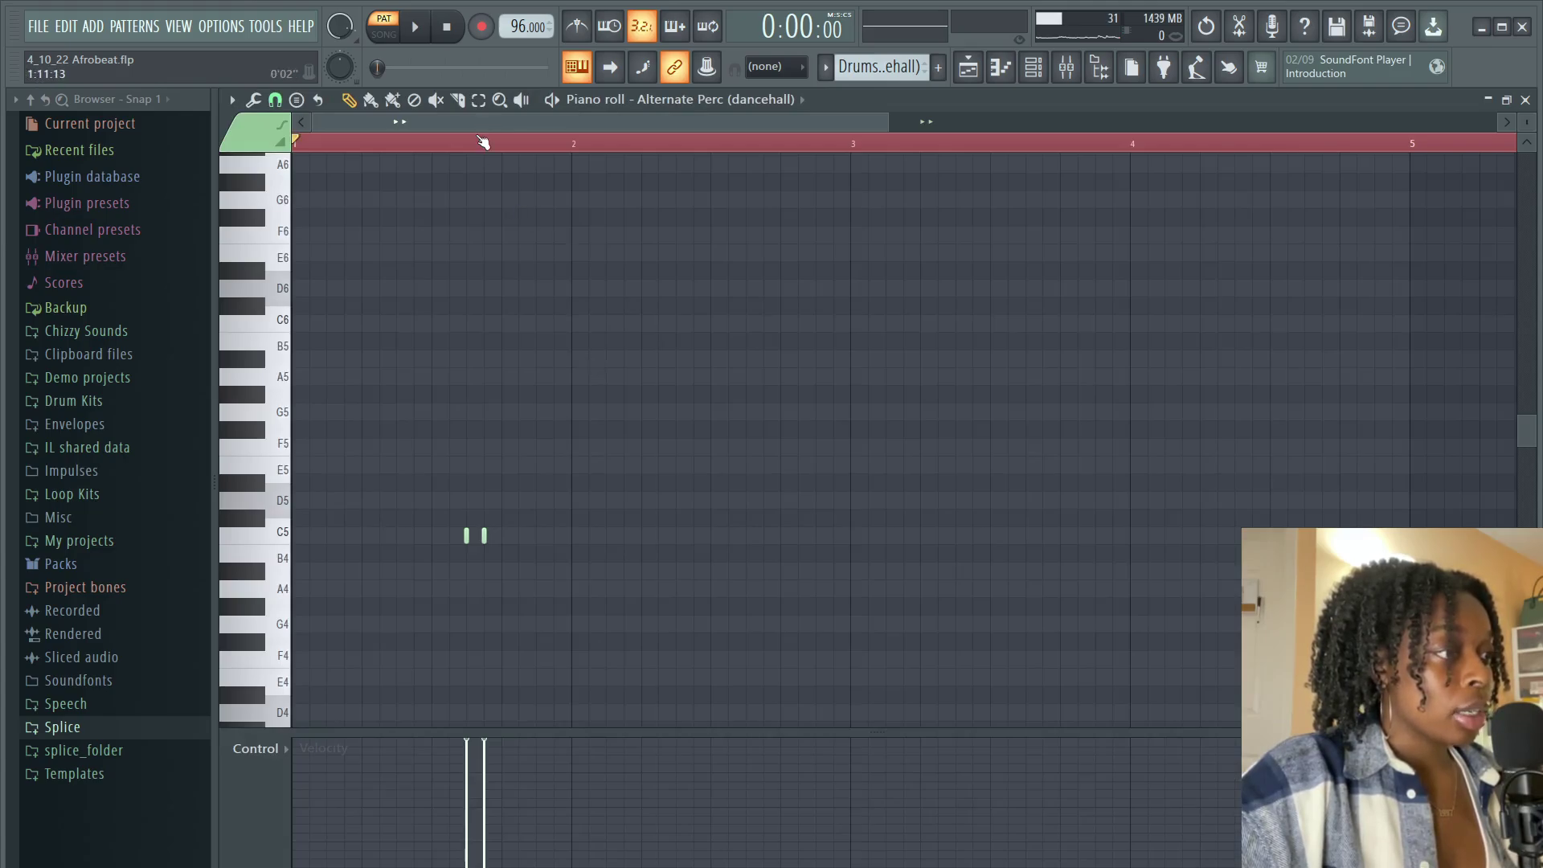
click(481, 143)
key(space)
click(582, 700)
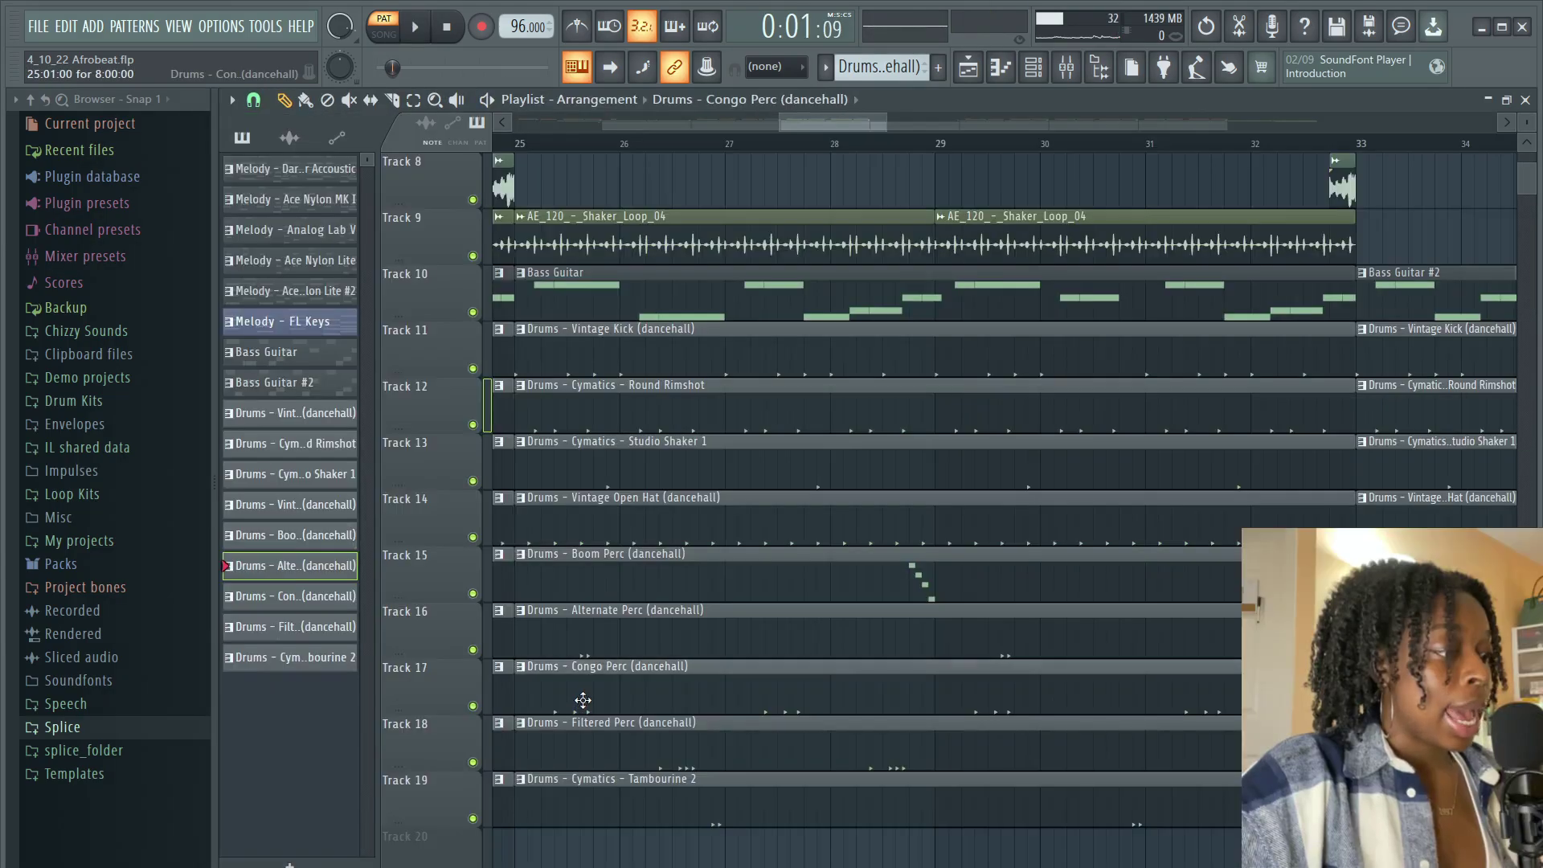
double_click(582, 700)
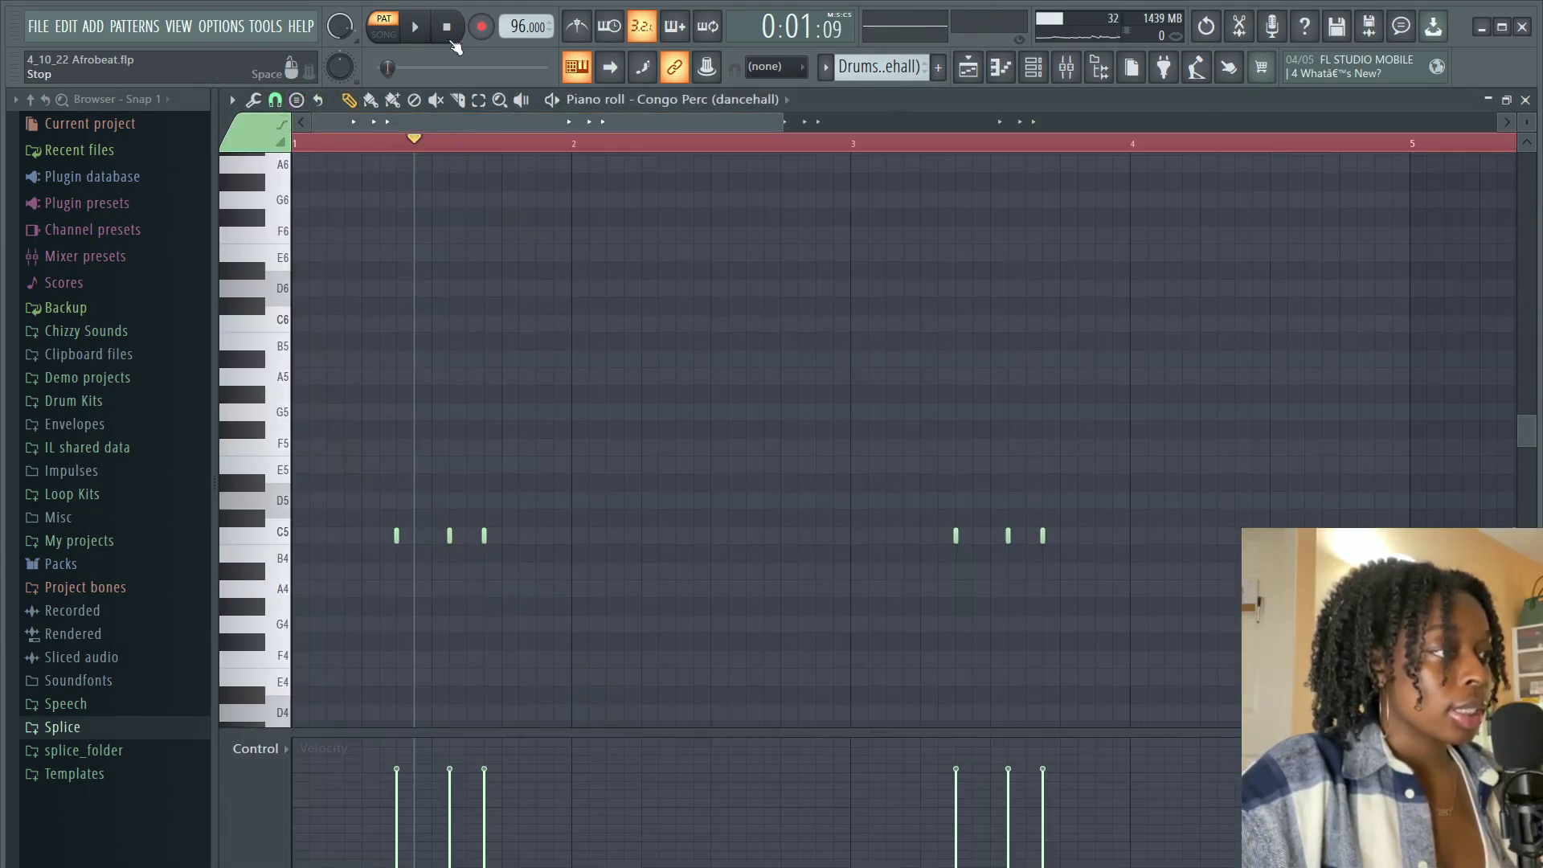
key(space)
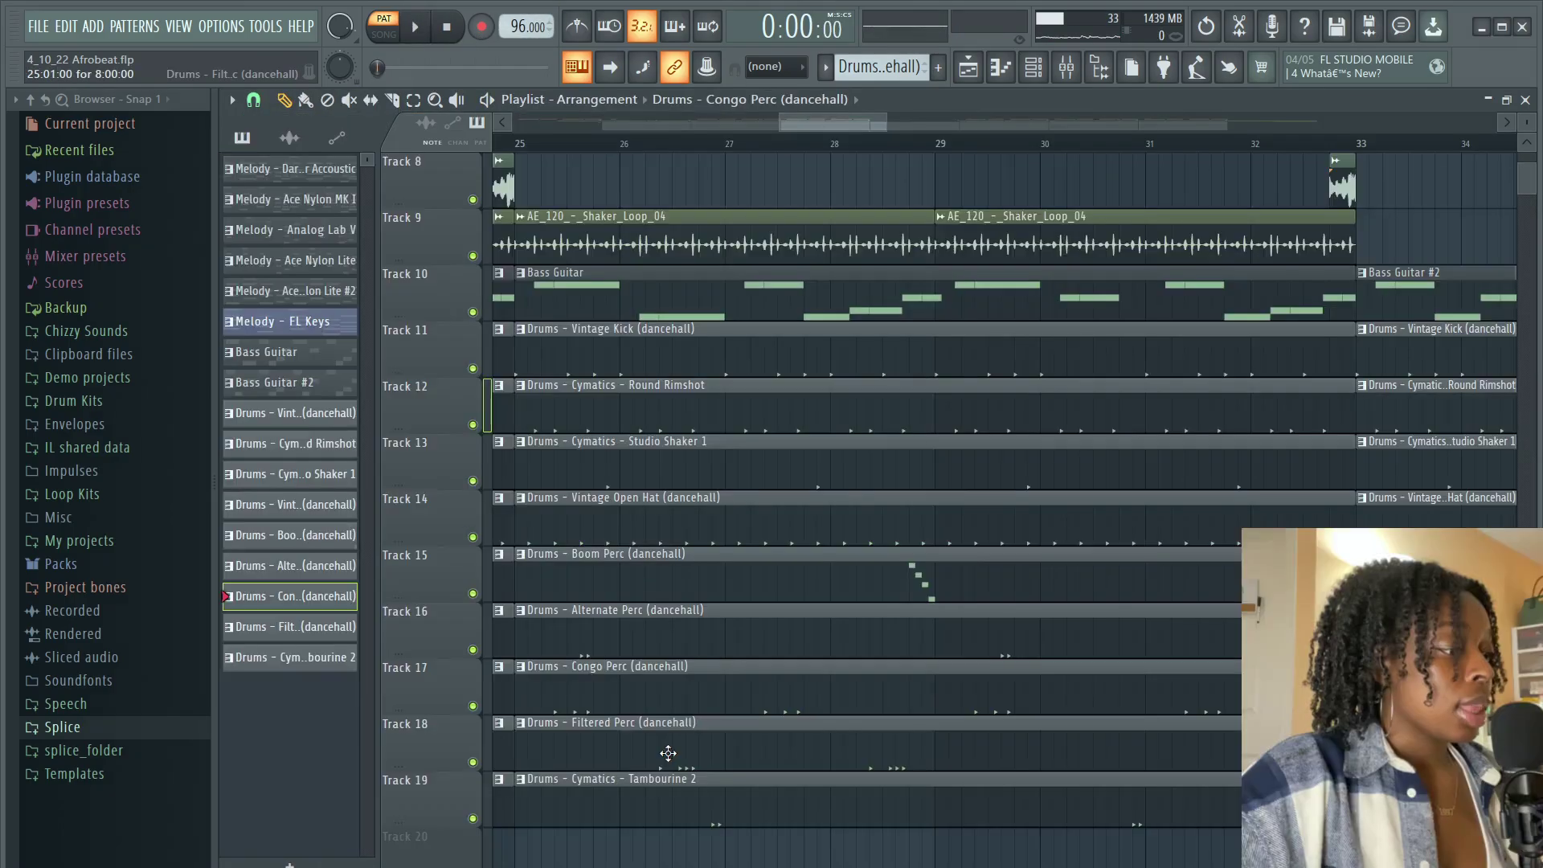
- Review the Filtered Perc and Tambourine 2 patterns from Tracks 18 and 19 in the piano roll, and play each one
double_click(668, 753)
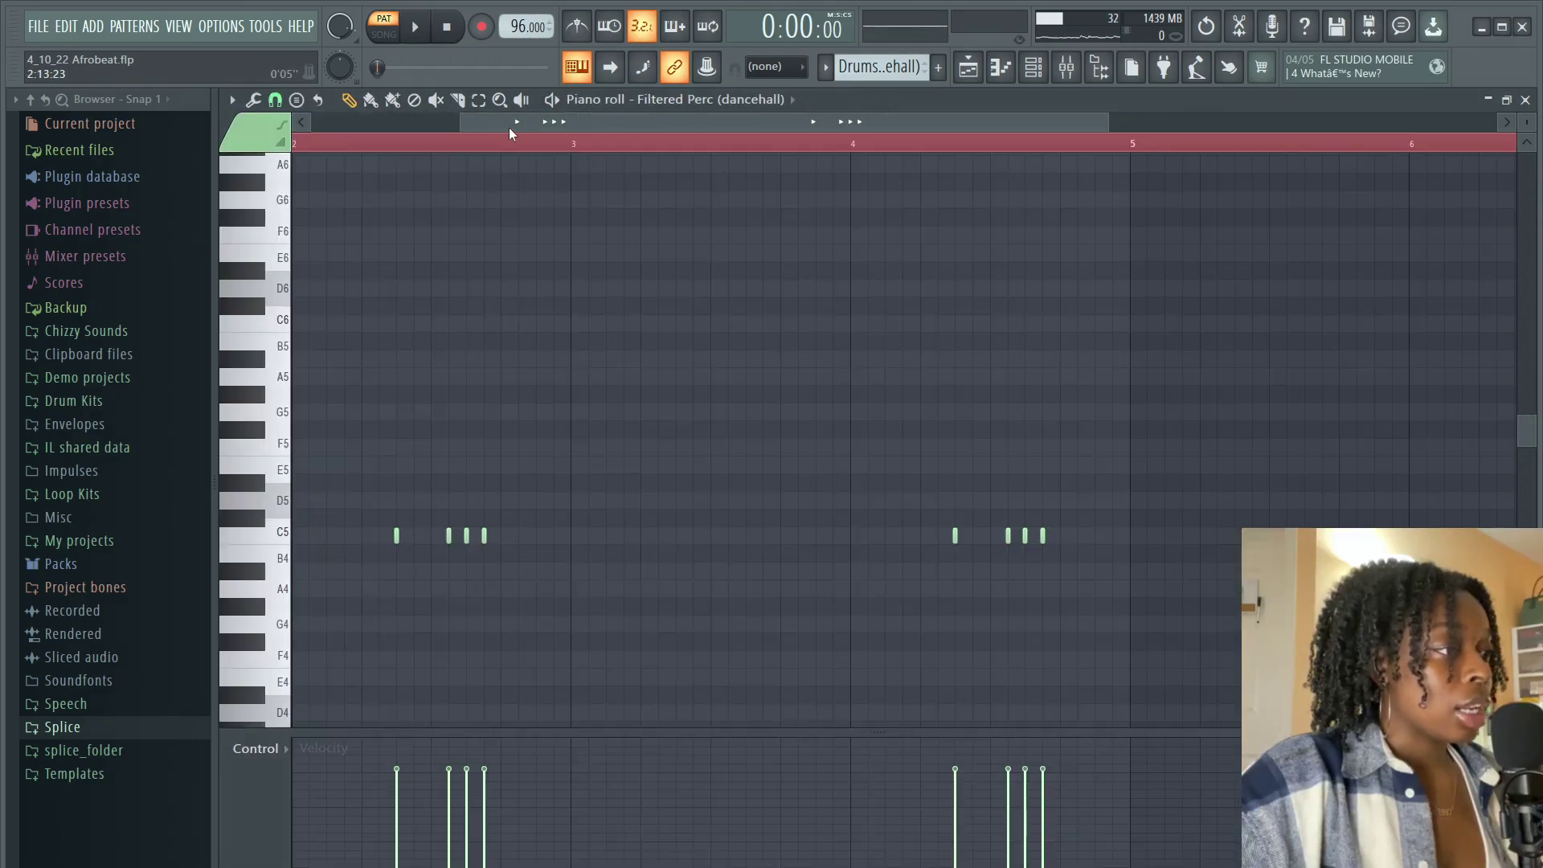
drag(510, 129, 329, 114)
key(space)
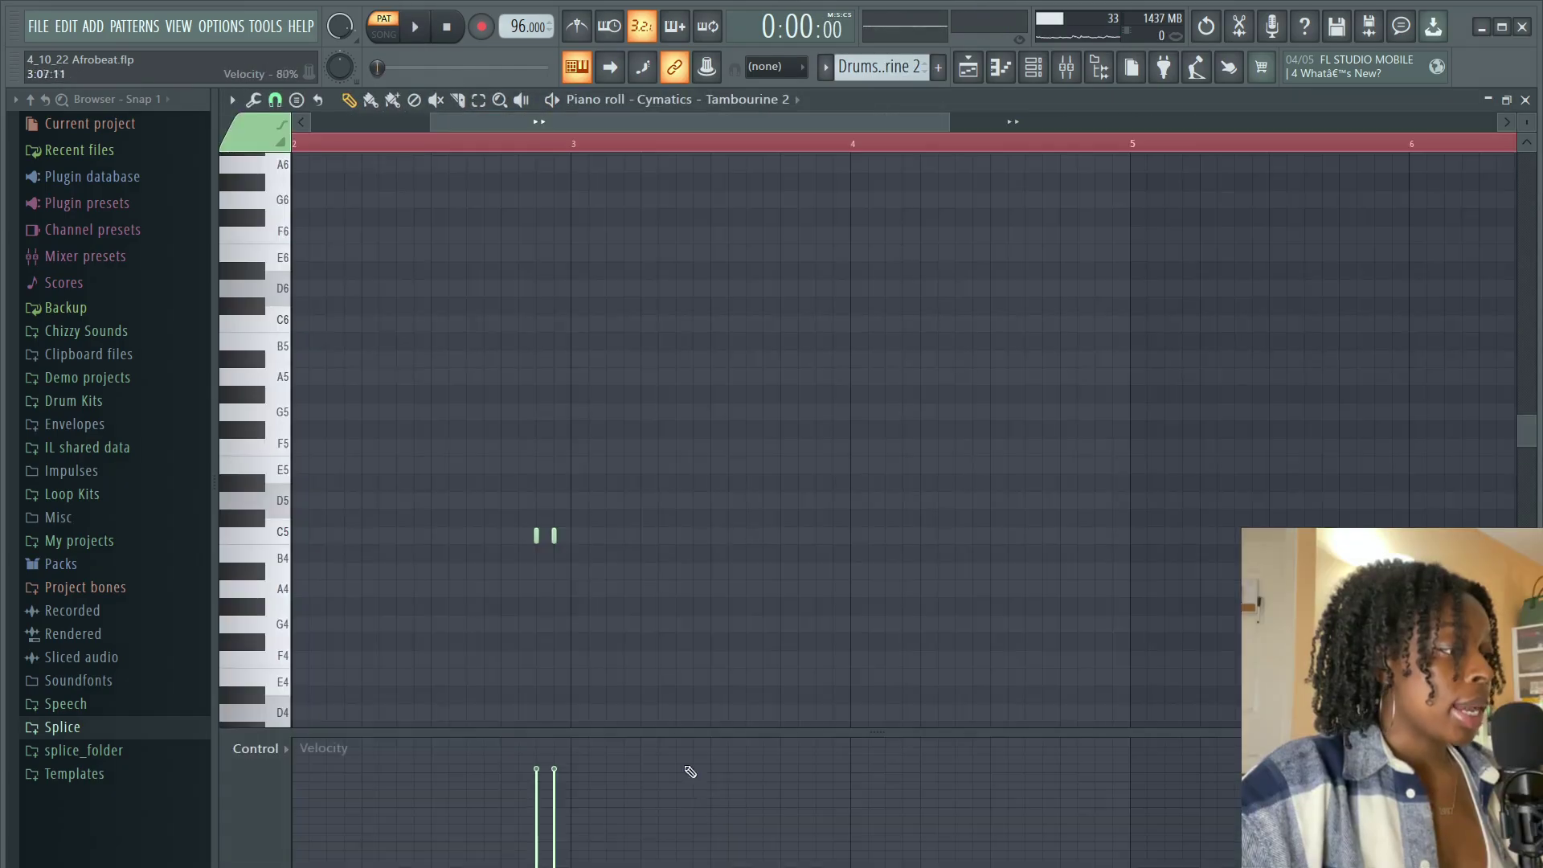
click(492, 146)
key(space)
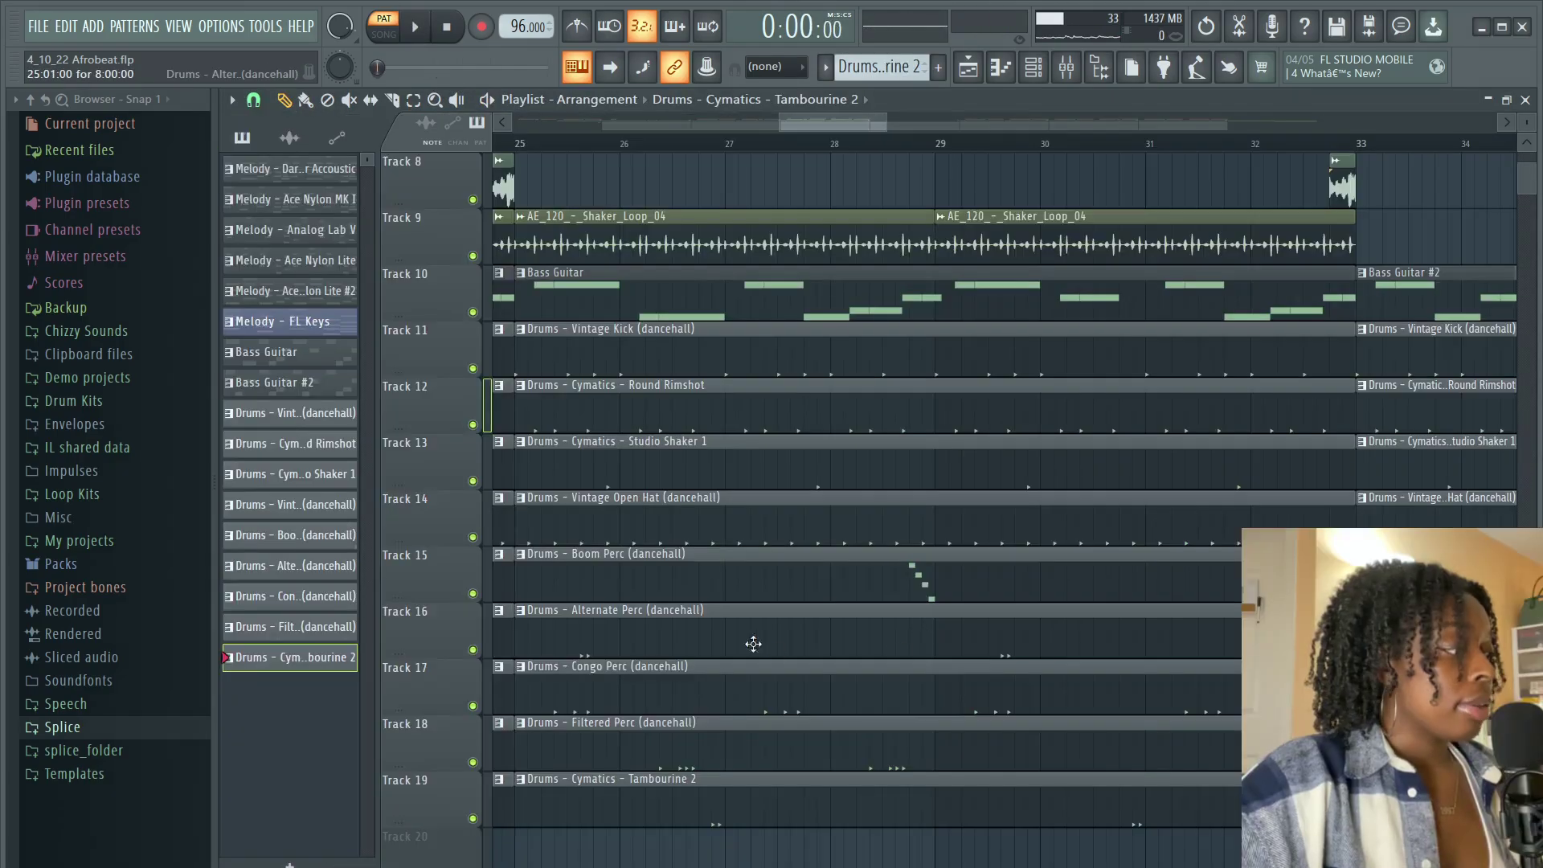
- Review the Boom Perc pattern from Track 15, and inspect the OS_IV3_SFX drum fill clip near bar 33 on Track 8
double_click(724, 580)
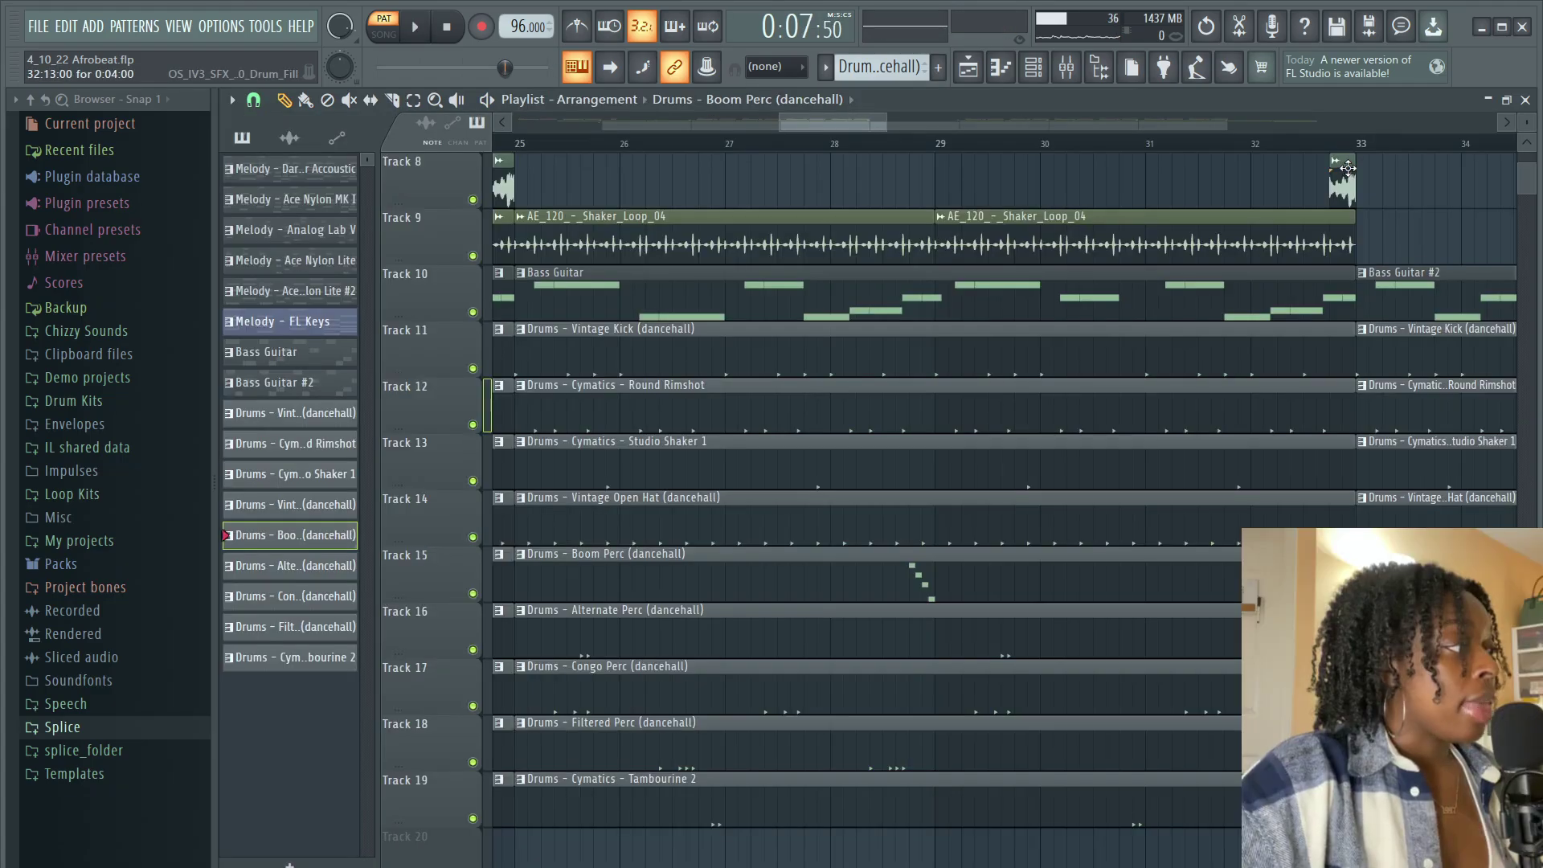
click(1341, 176)
double_click(1341, 176)
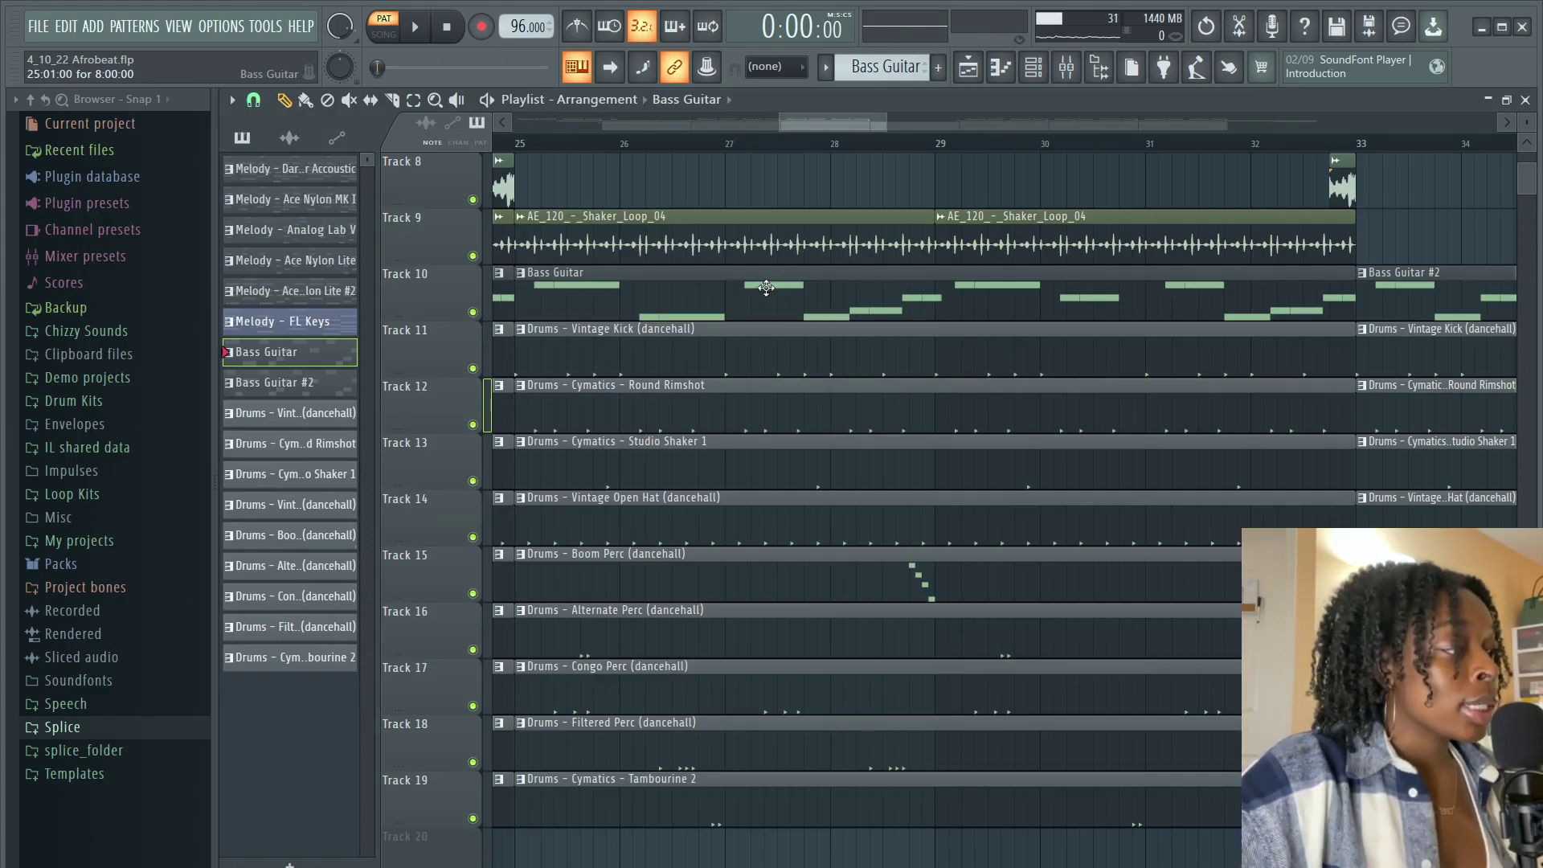
- Examine the Bass Guitar pattern's full run of notes from Track 10 in the piano roll, and play the pattern
double_click(766, 288)
drag(611, 126, 423, 152)
scroll(444, 311, down, 3)
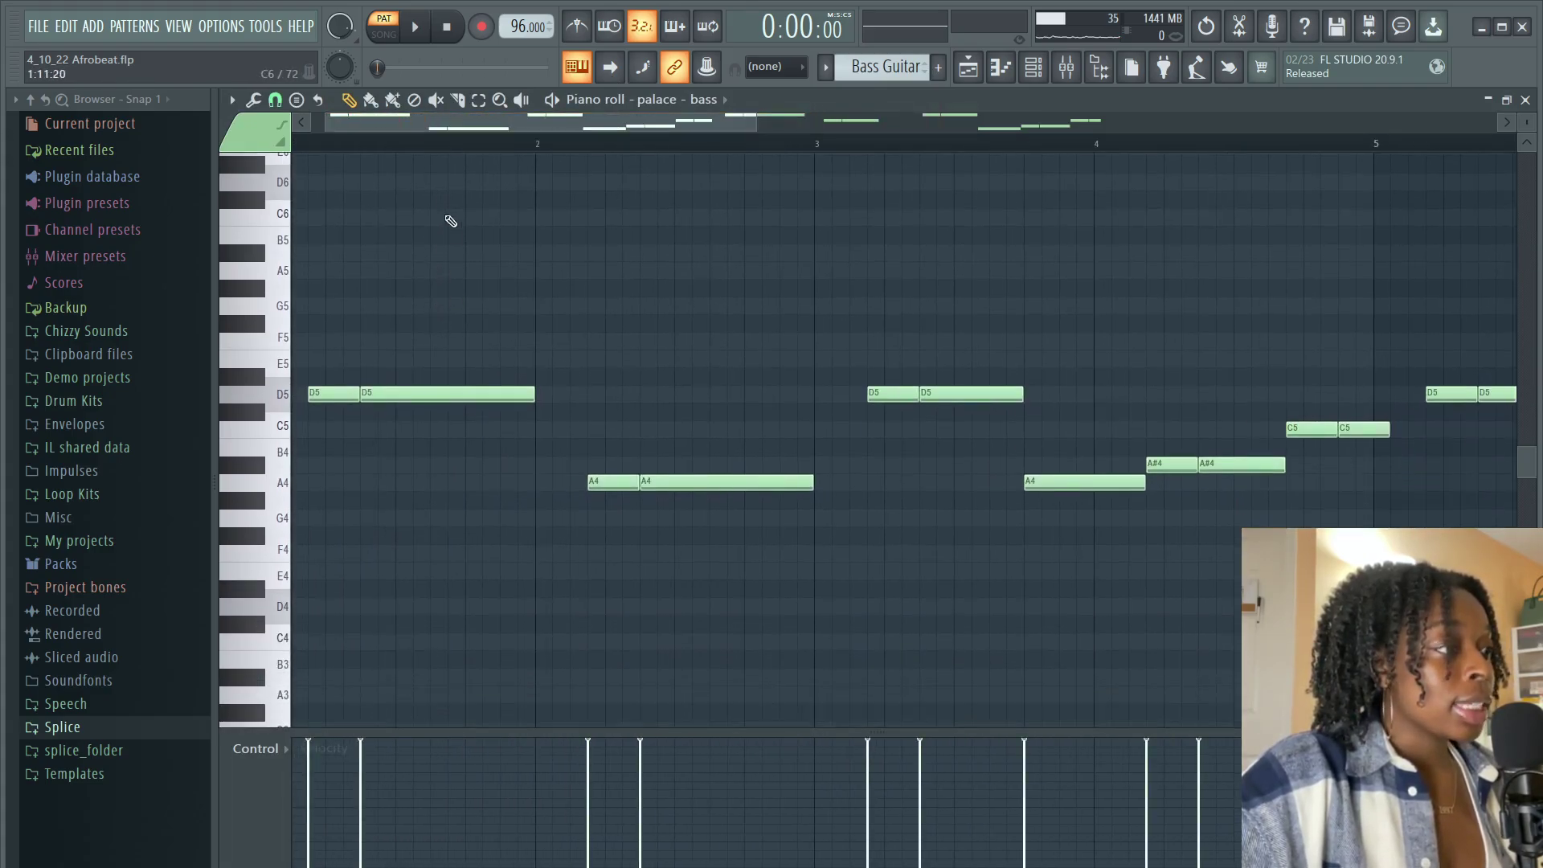
scroll(424, 152, down, 4)
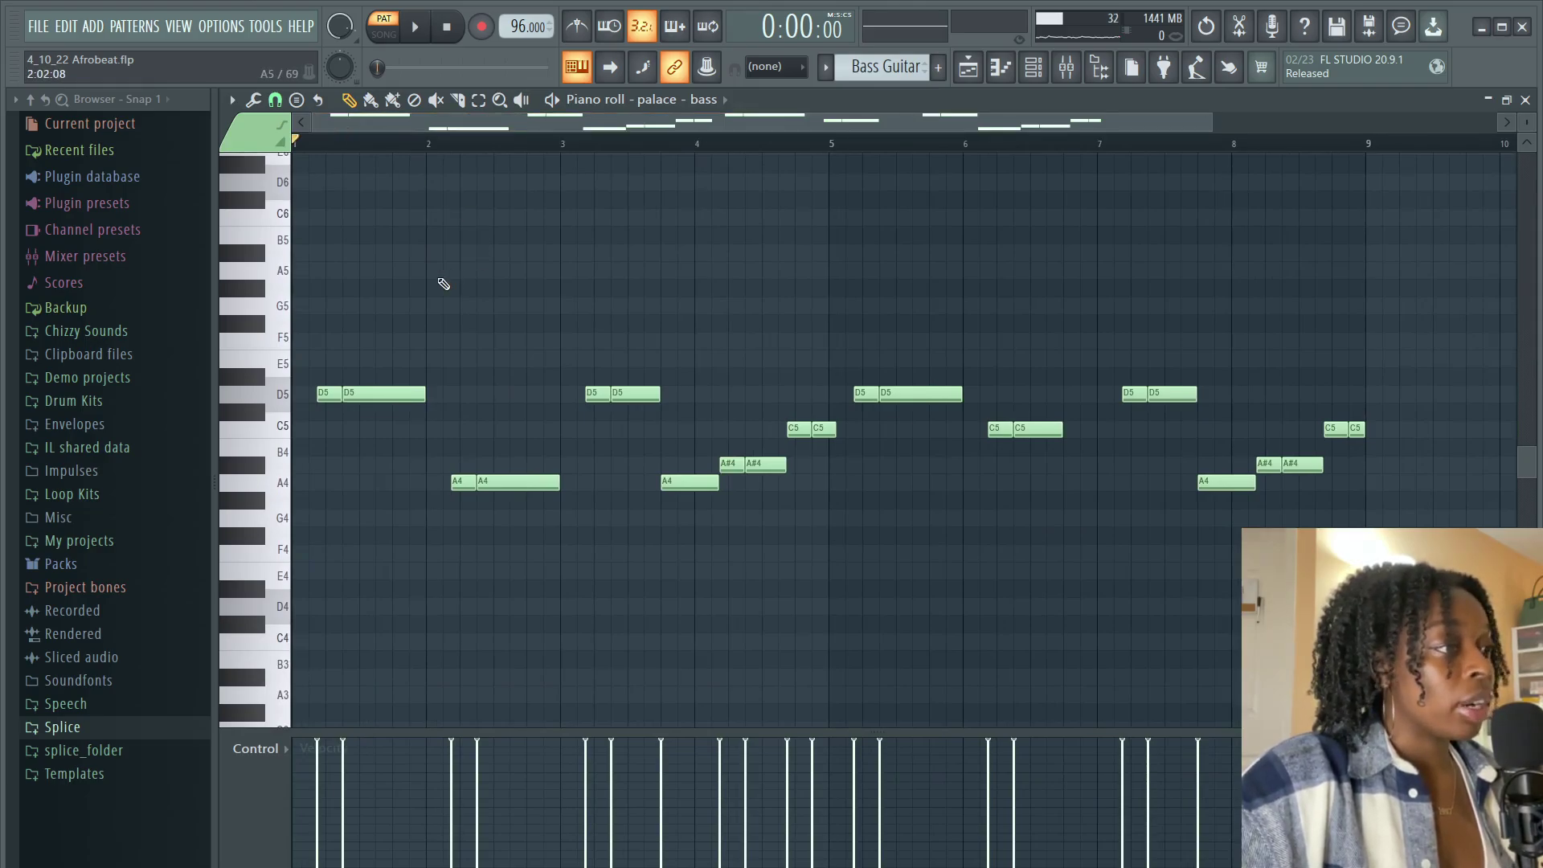
click(415, 29)
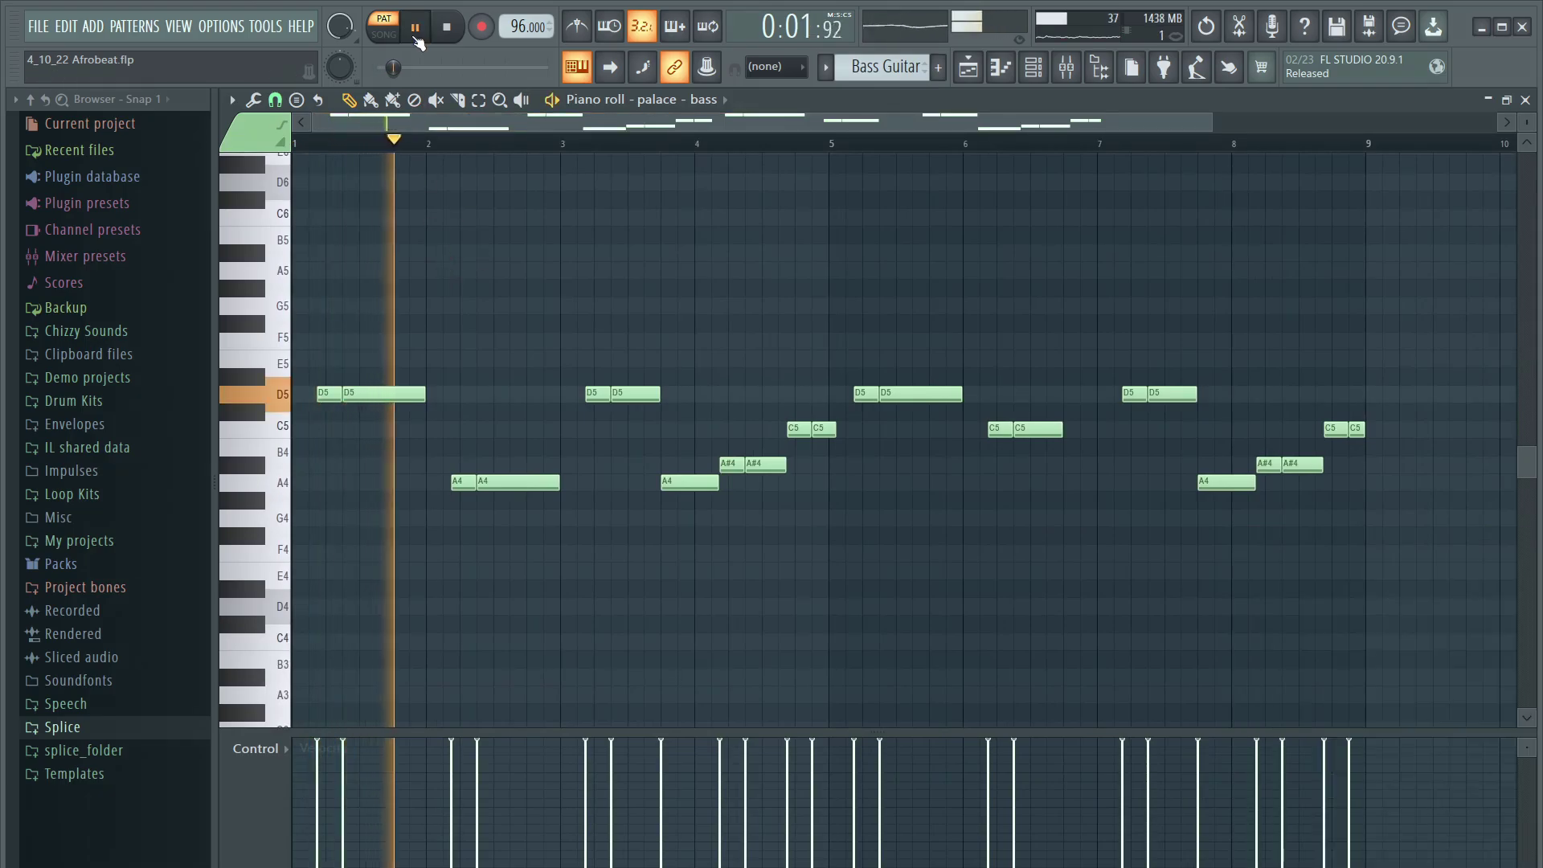